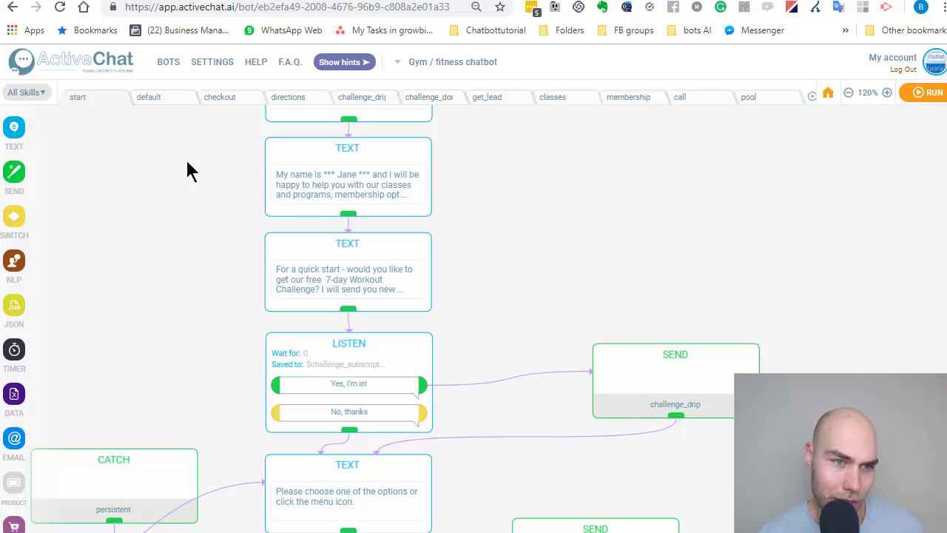
pyautogui.moveTo(186, 210); pyautogui.dragTo(186, 348)
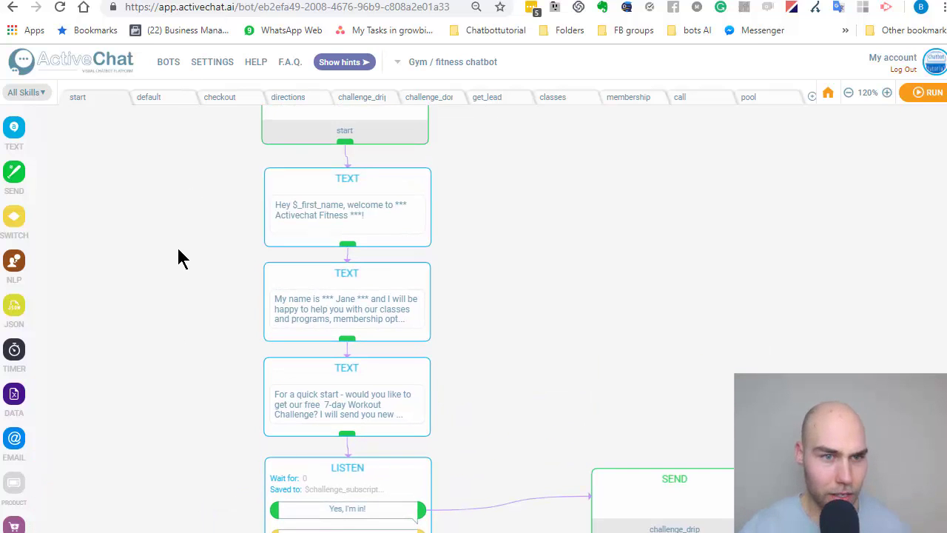
pyautogui.moveTo(161, 208); pyautogui.dragTo(178, 296)
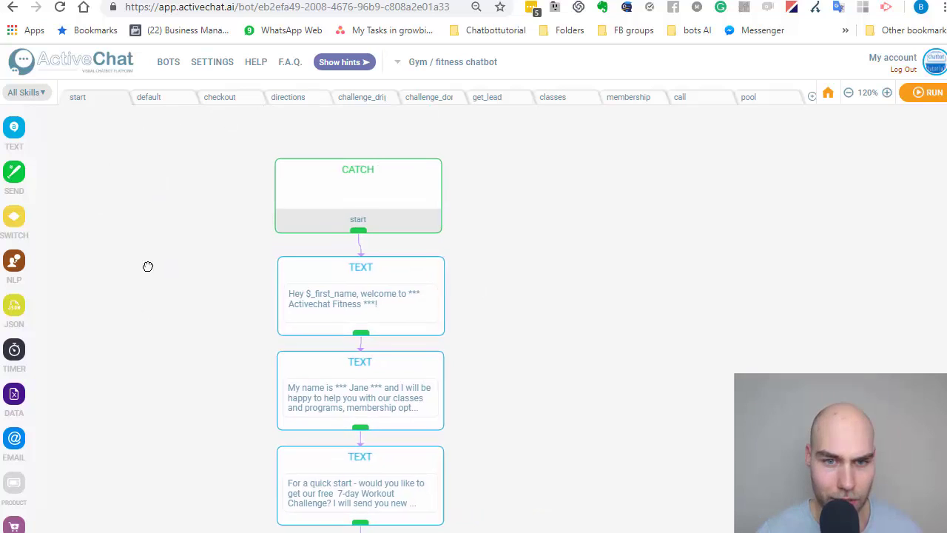
pyautogui.scroll(-2, 198, 241)
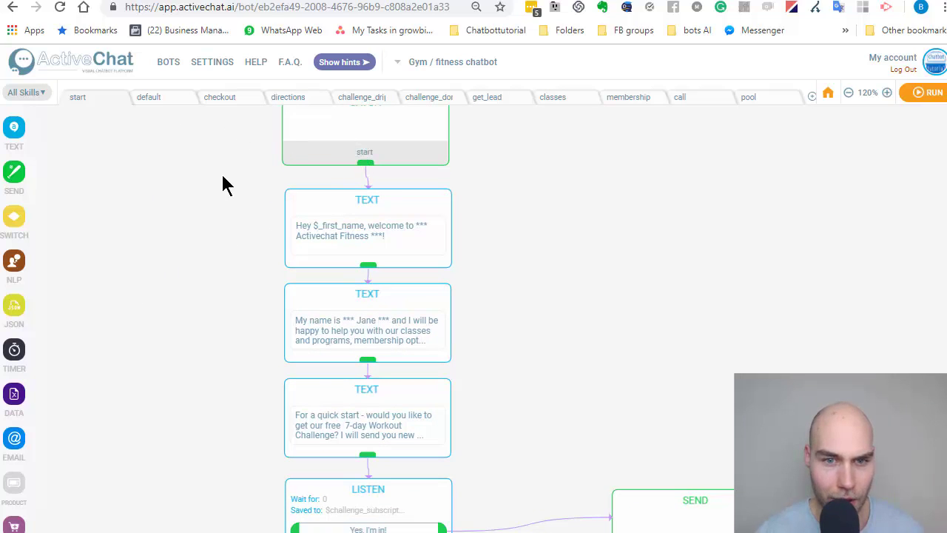
pyautogui.moveTo(182, 325); pyautogui.dragTo(190, 189)
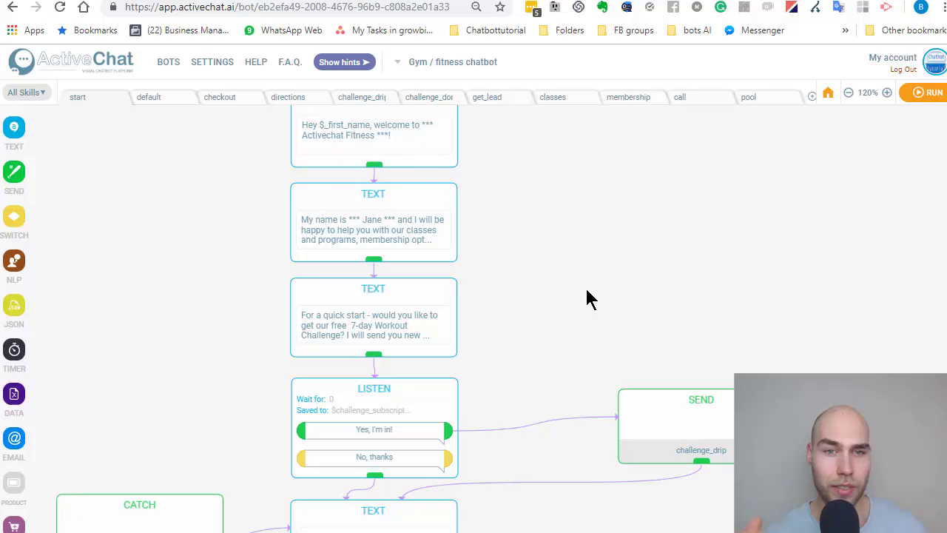
pyautogui.moveTo(593, 287); pyautogui.dragTo(560, 244)
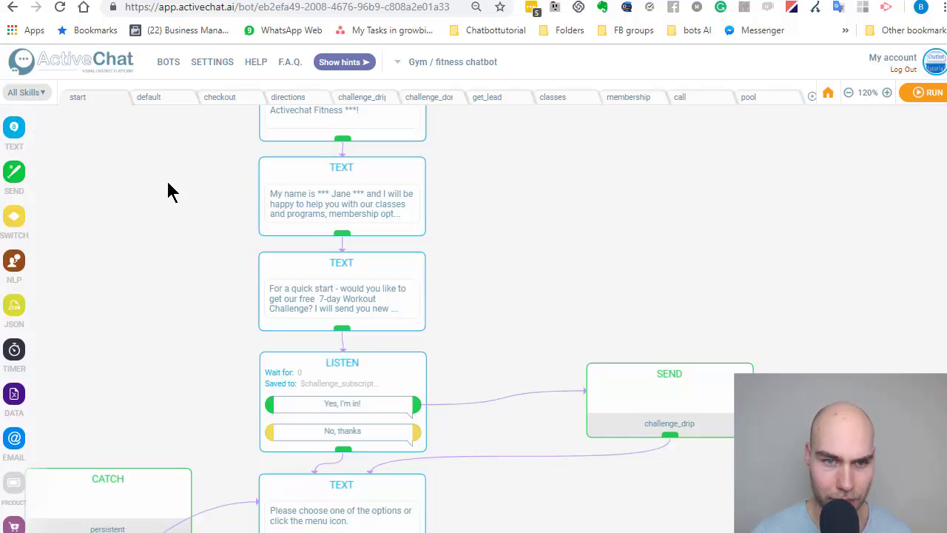
pyautogui.moveTo(170, 190); pyautogui.dragTo(212, 224)
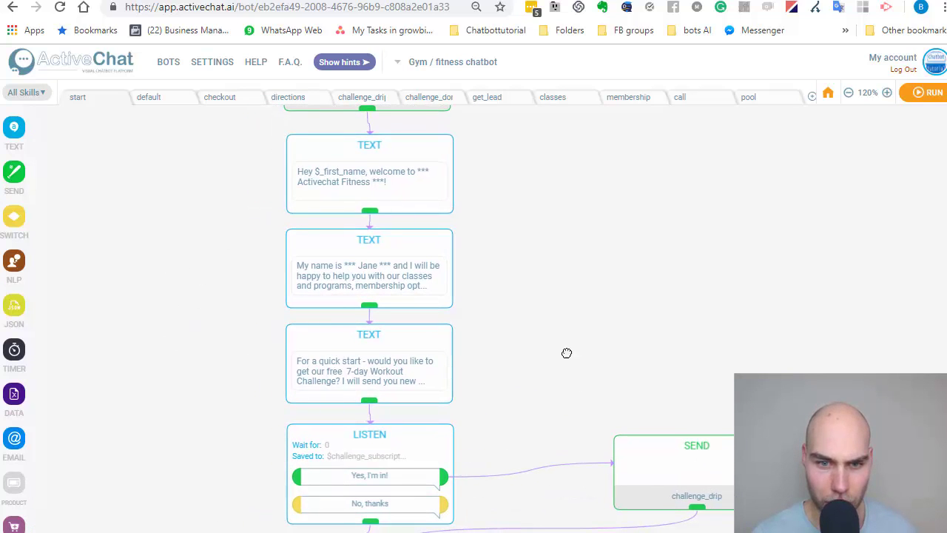
pyautogui.scroll(-1, 567, 353)
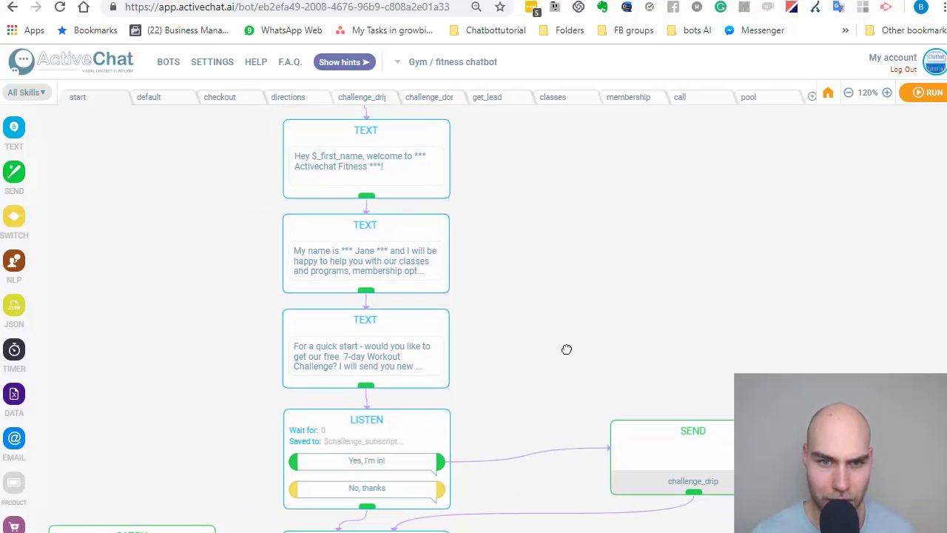
# Open the LISTEN step saving the 7-day challenge answer ('Yes, I'm in!' / 'No, thanks') to $challenge_subscription.
pyautogui.click(346, 158)
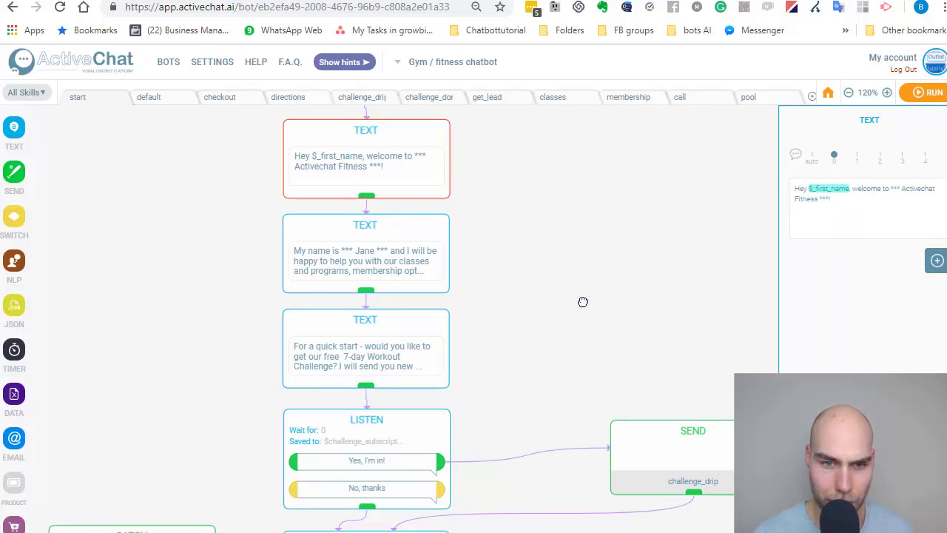
pyautogui.moveTo(583, 302); pyautogui.dragTo(560, 106)
pyautogui.click(395, 258)
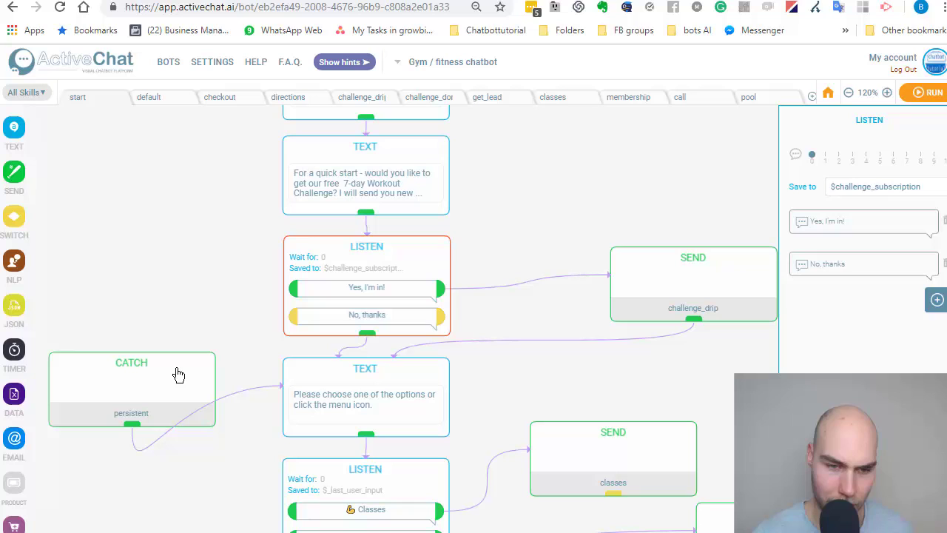
pyautogui.moveTo(487, 304); pyautogui.dragTo(491, 242)
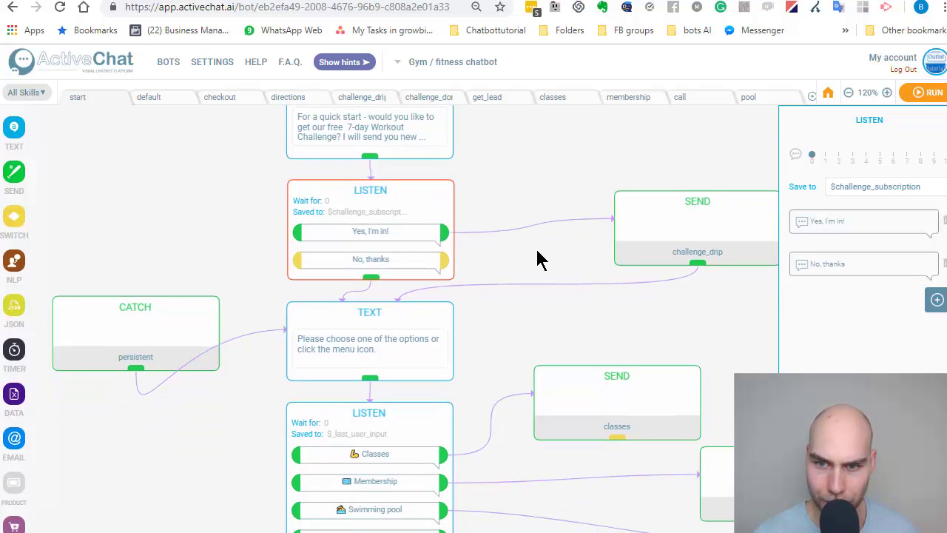
pyautogui.hscroll(3, 451, 264)
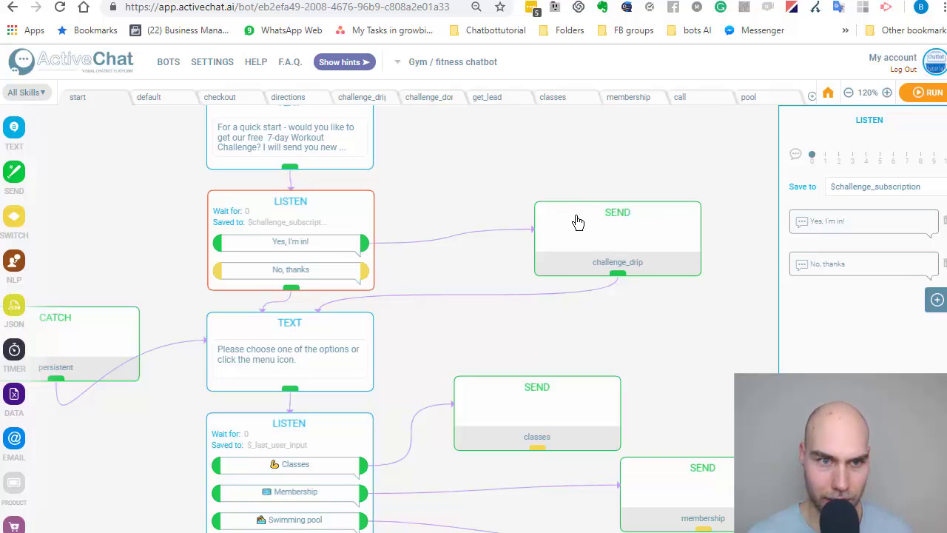
# Look at the directions and challenge_drip skills, then return to the start skill's flow.
pyautogui.click(283, 102)
pyautogui.click(360, 106)
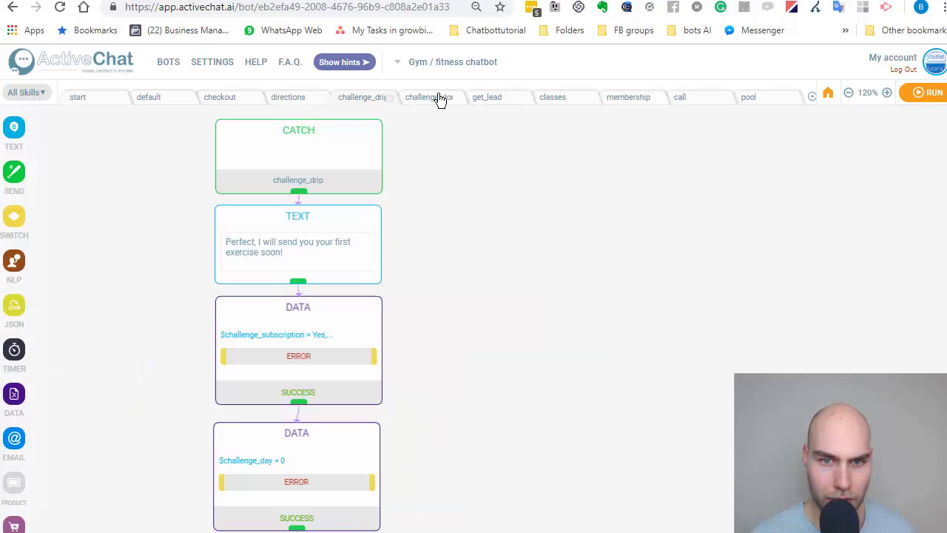
pyautogui.click(88, 101)
# Pan the start flow to the main menu's SEND branches, through Call us and Directions.
pyautogui.moveTo(11, 127)
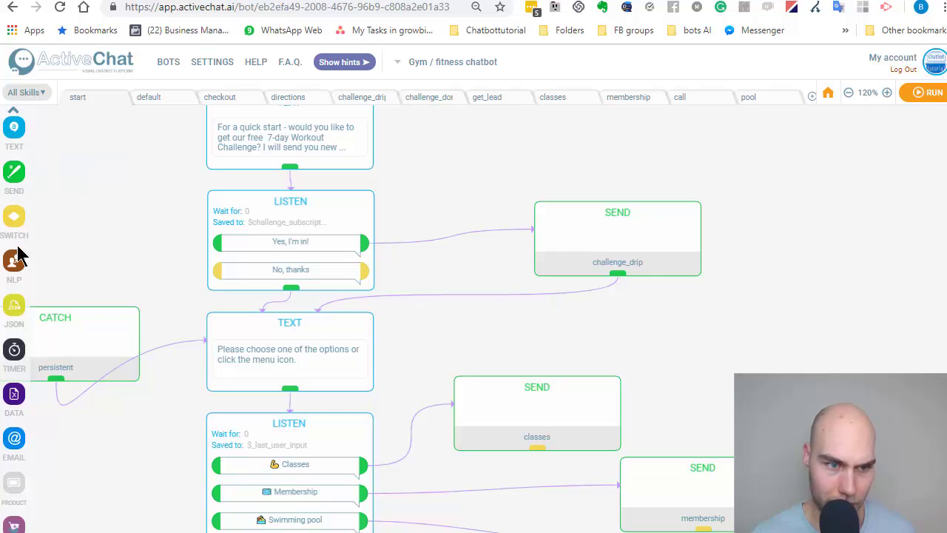
pyautogui.moveTo(138, 234); pyautogui.dragTo(237, 188)
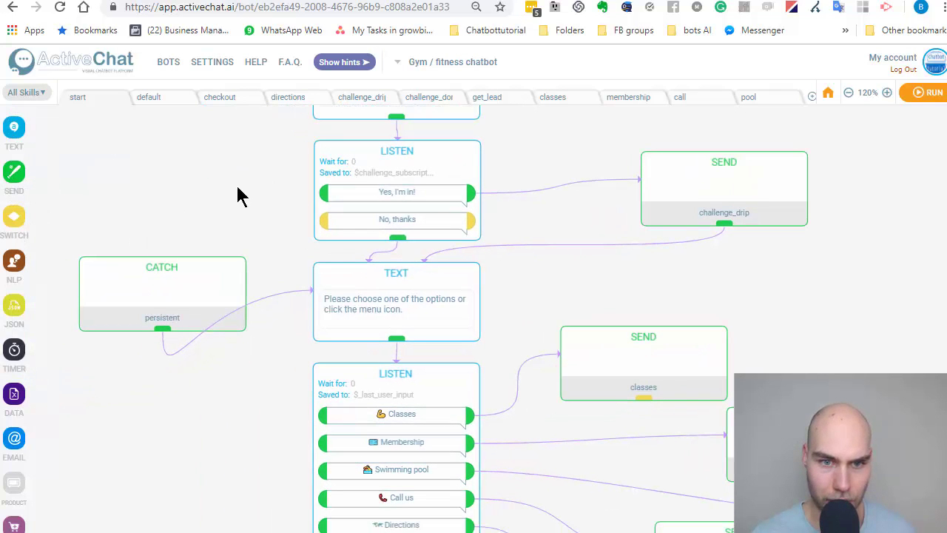
pyautogui.moveTo(732, 339); pyautogui.dragTo(704, 368)
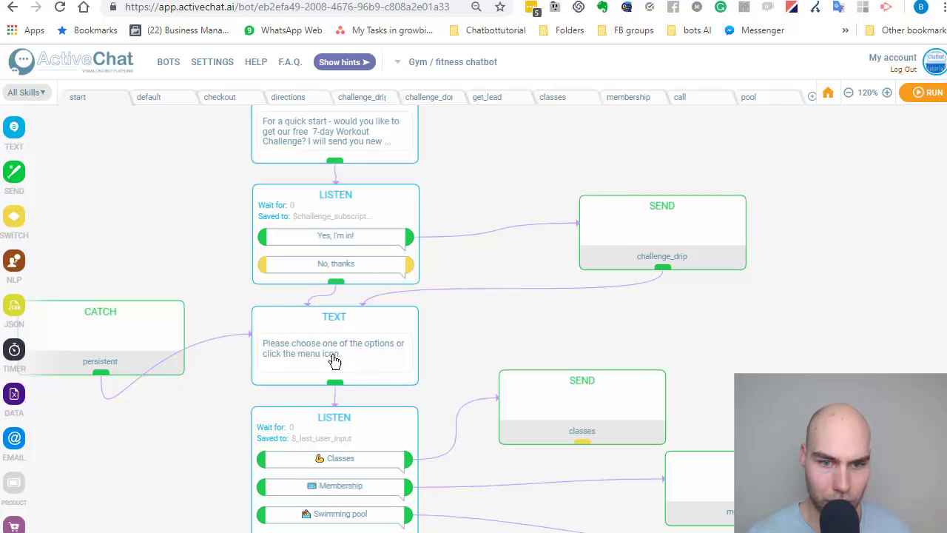
pyautogui.moveTo(477, 341); pyautogui.dragTo(499, 280)
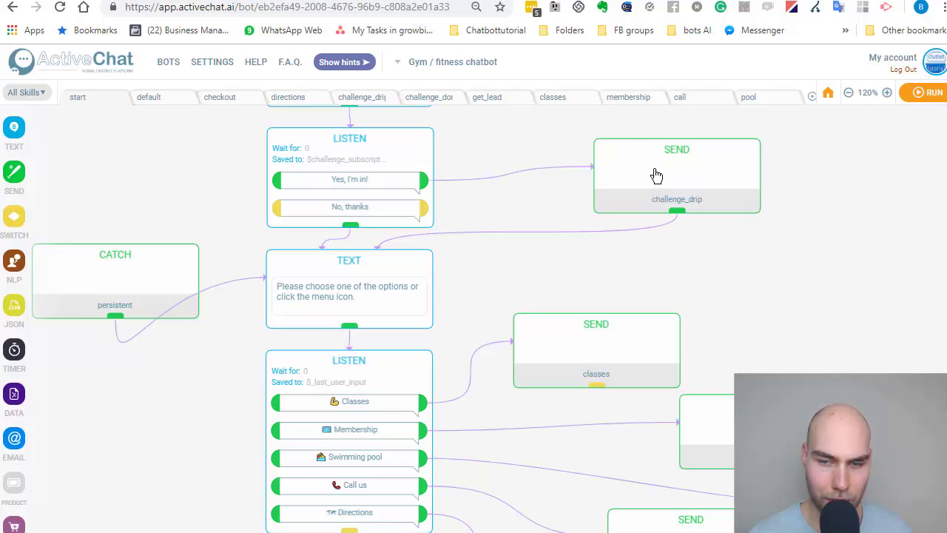
pyautogui.moveTo(470, 277); pyautogui.dragTo(520, 205)
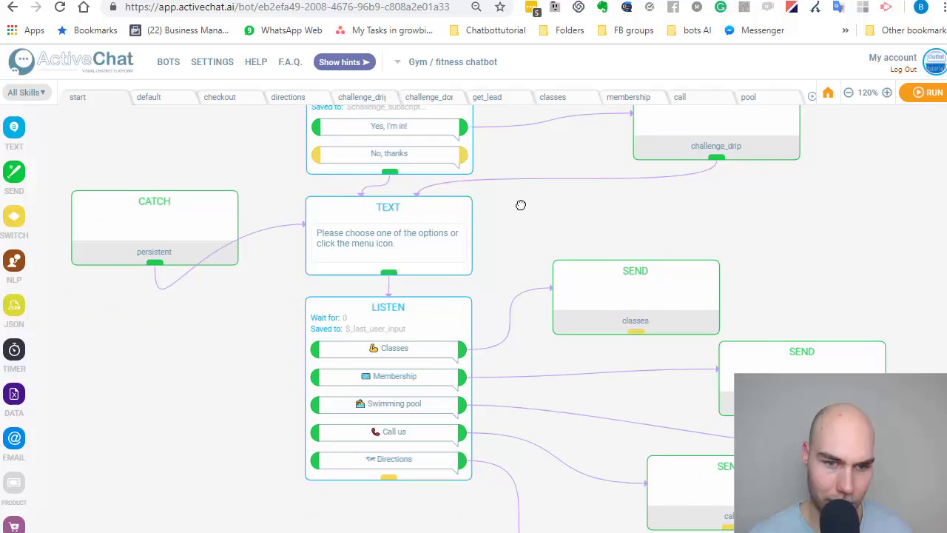
pyautogui.moveTo(504, 264); pyautogui.dragTo(508, 224)
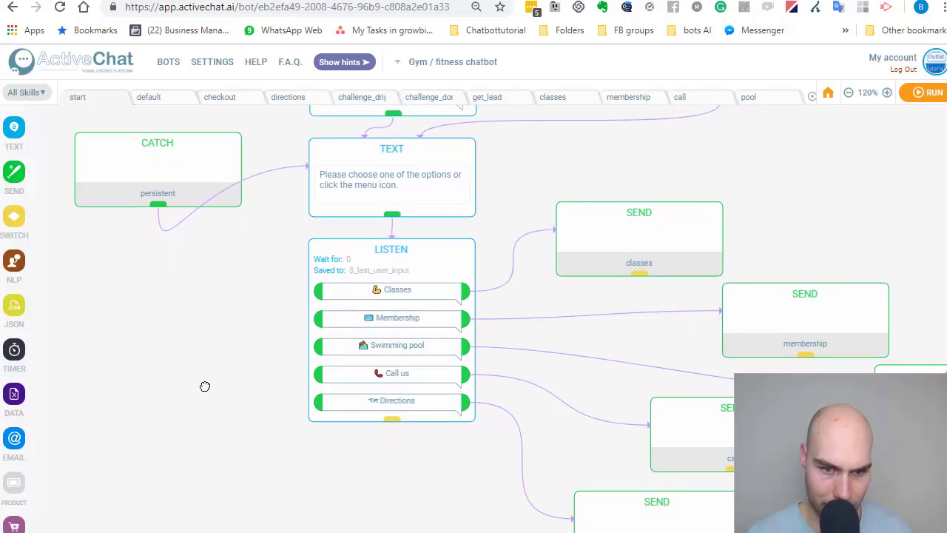
pyautogui.moveTo(205, 387); pyautogui.dragTo(215, 308)
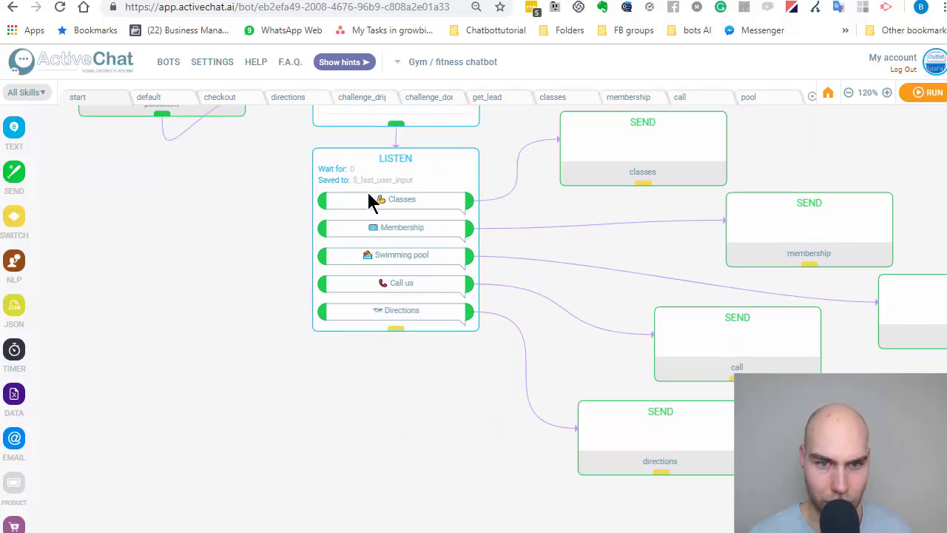
pyautogui.moveTo(291, 370); pyautogui.dragTo(182, 358)
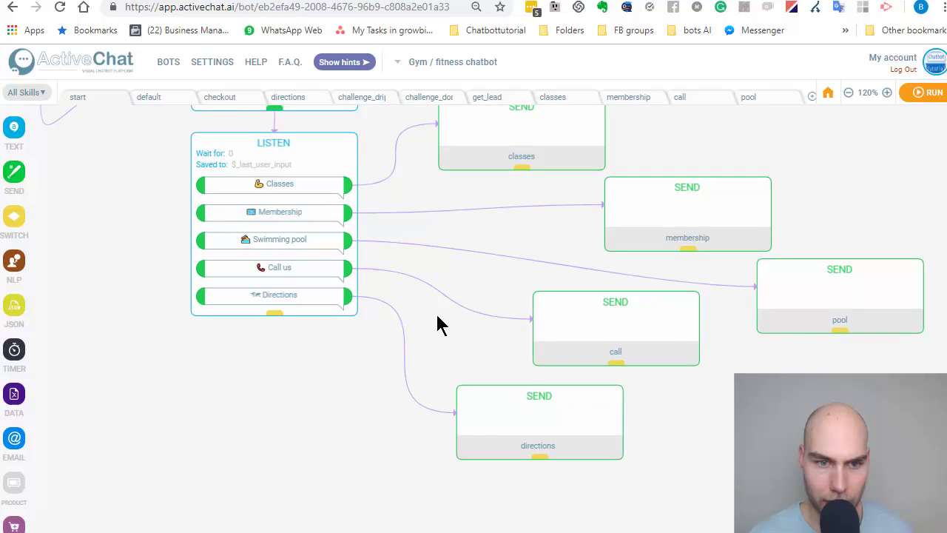
# Follow the Call us SEND step into the call skill and open its TEXT message.
pyautogui.click(629, 338)
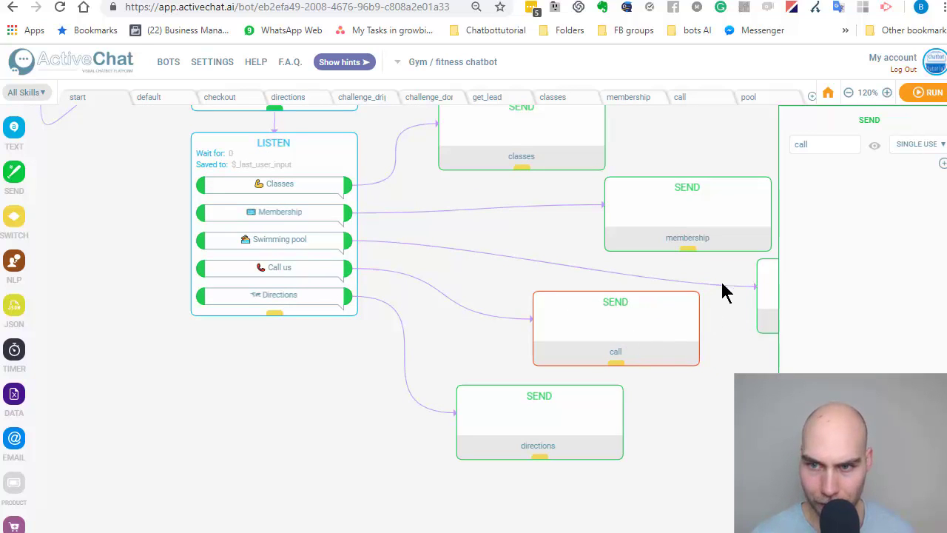
pyautogui.click(684, 97)
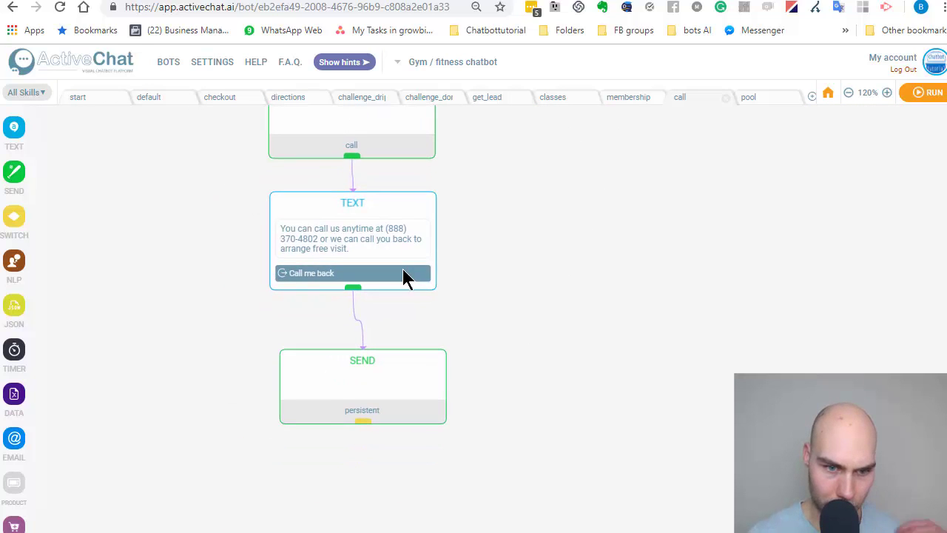
pyautogui.click(359, 266)
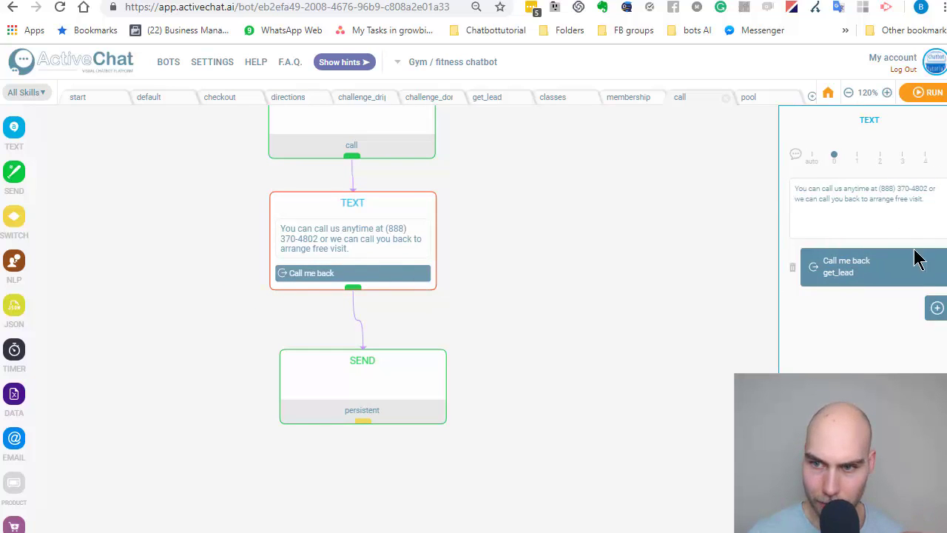
pyautogui.moveTo(936, 308)
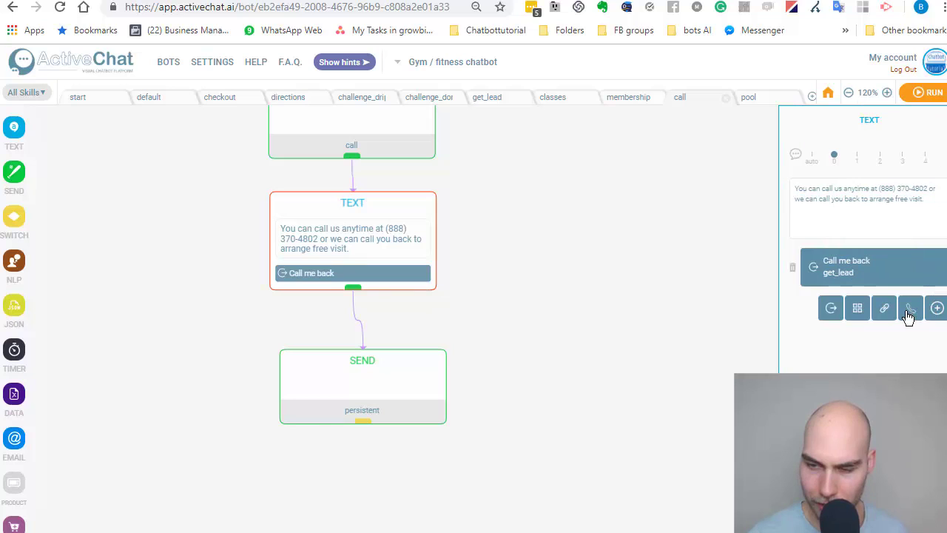
pyautogui.click(909, 309)
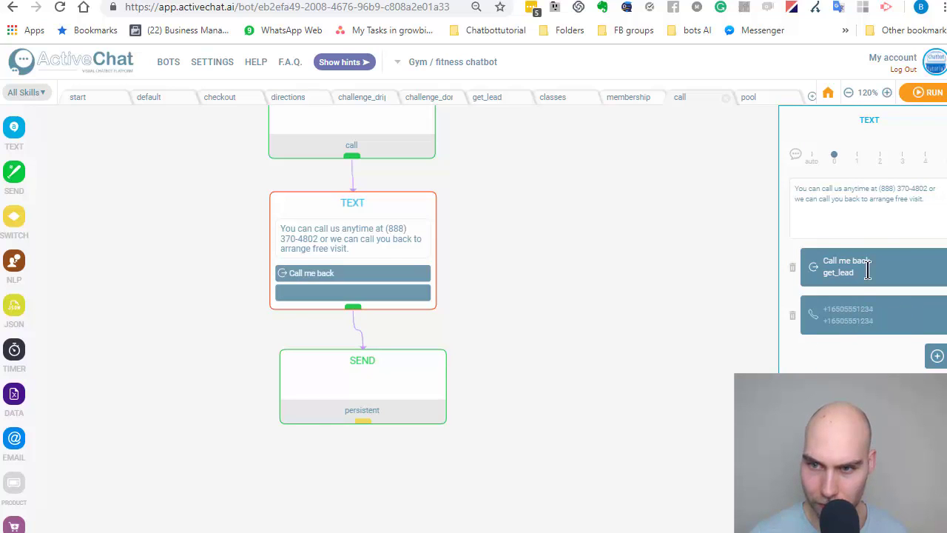
pyautogui.moveTo(879, 196); pyautogui.dragTo(927, 190)
pyautogui.hotkey('ctrl', 'c')
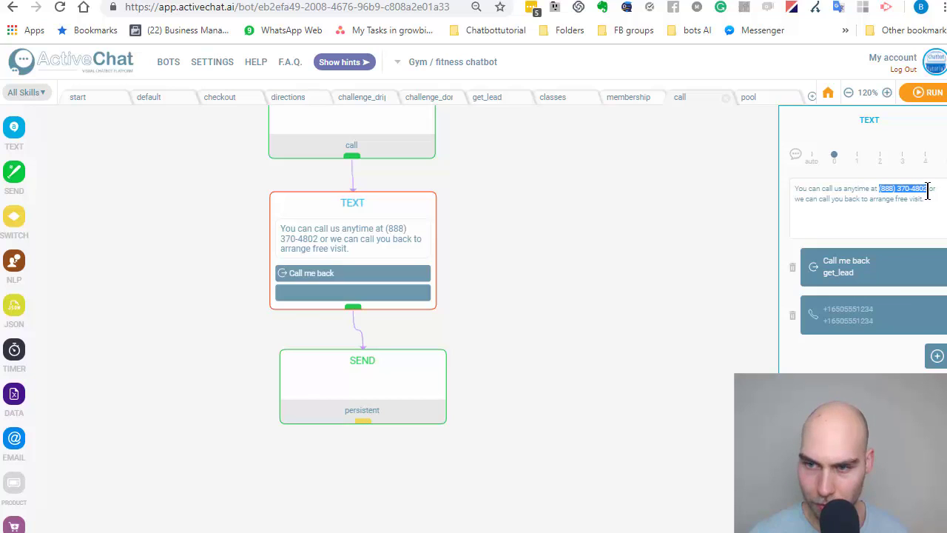
pyautogui.click(862, 318)
pyautogui.hotkey('ctrl', 'v')
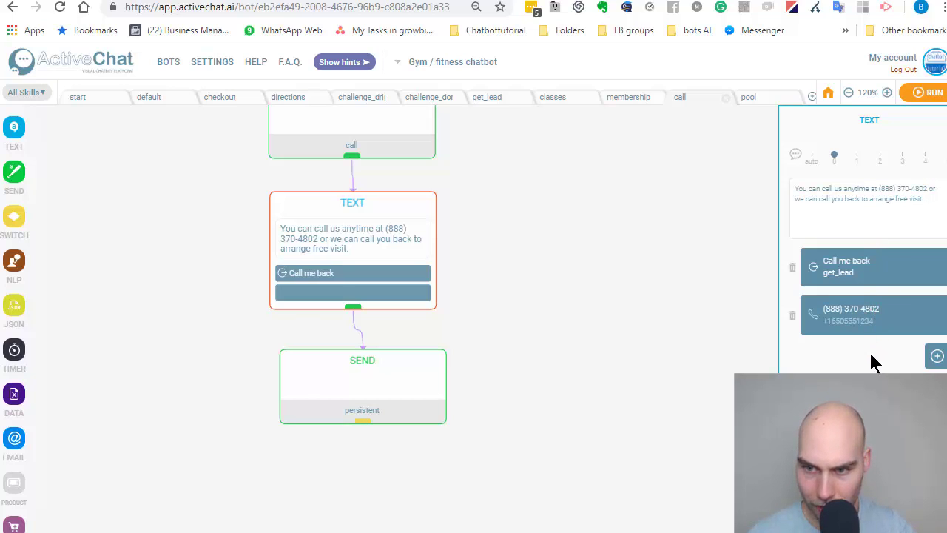
pyautogui.click(878, 320)
pyautogui.hotkey('ctrl', 'v')
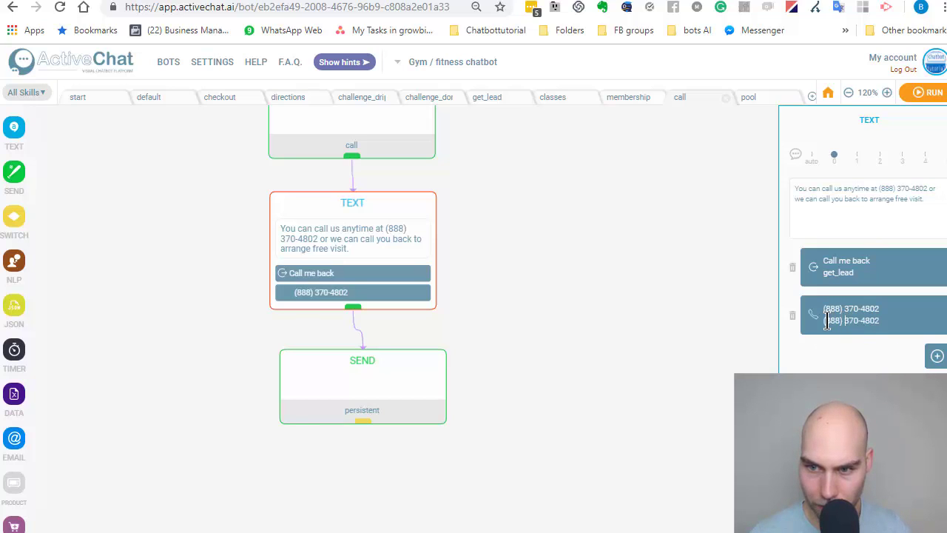
pyautogui.press('Delete')
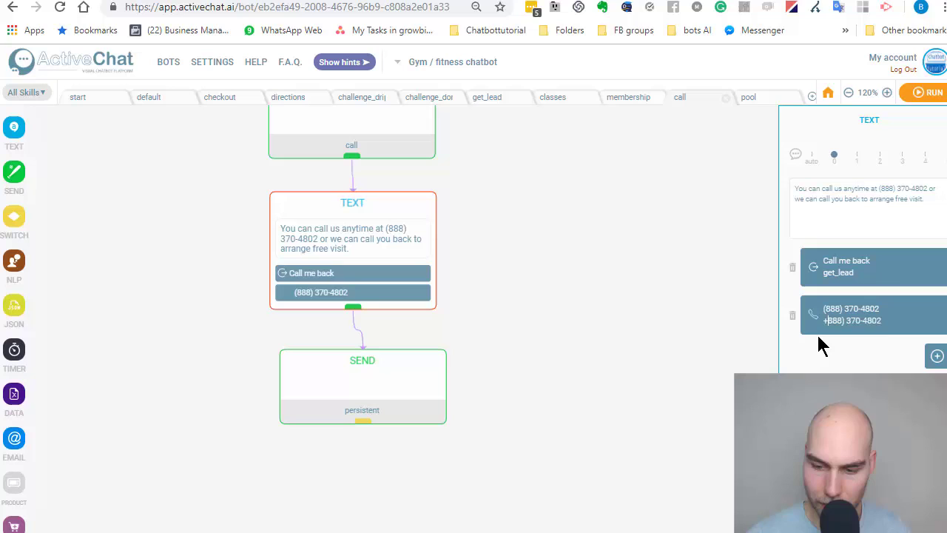
pyautogui.write('+1')
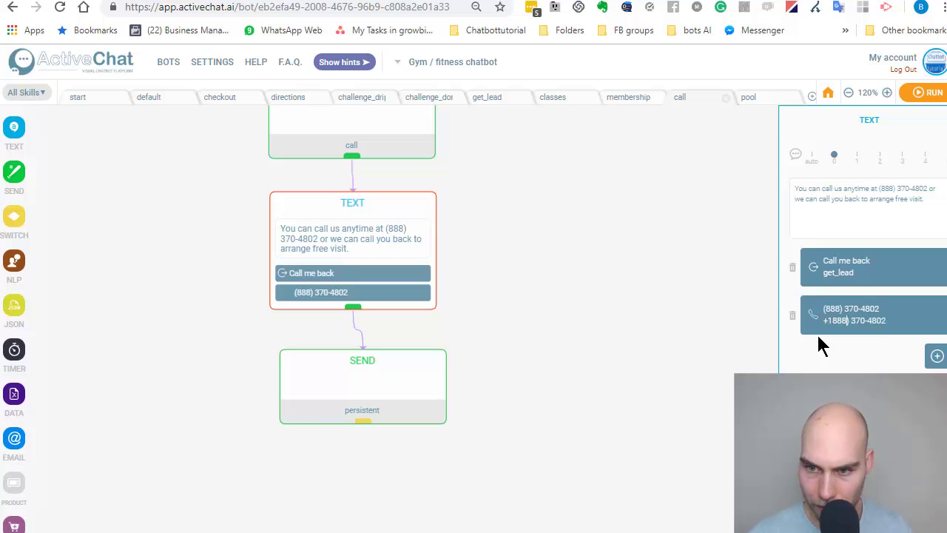
pyautogui.press('Delete')
pyautogui.click(648, 302)
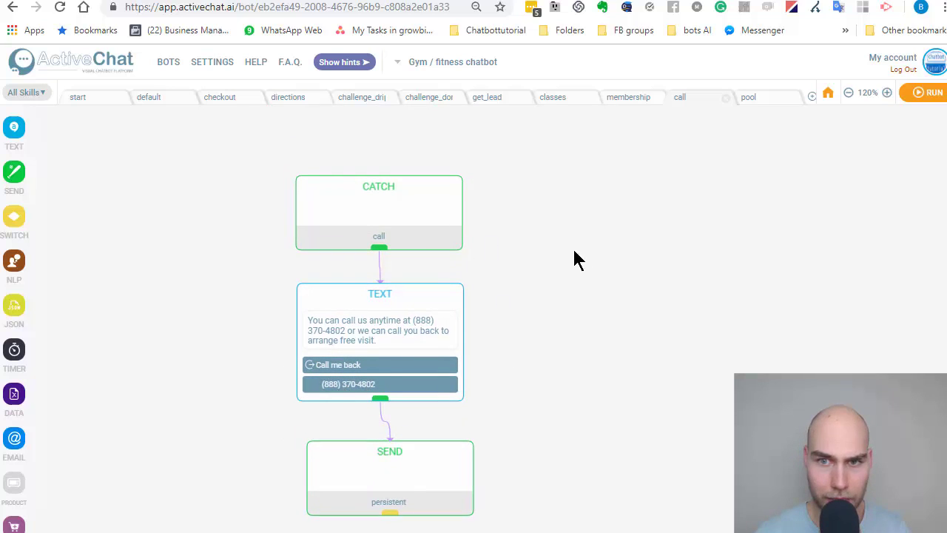
# Open the default skill and inspect the SWITCH's $_last_user_input keyword conditions.
pyautogui.click(166, 101)
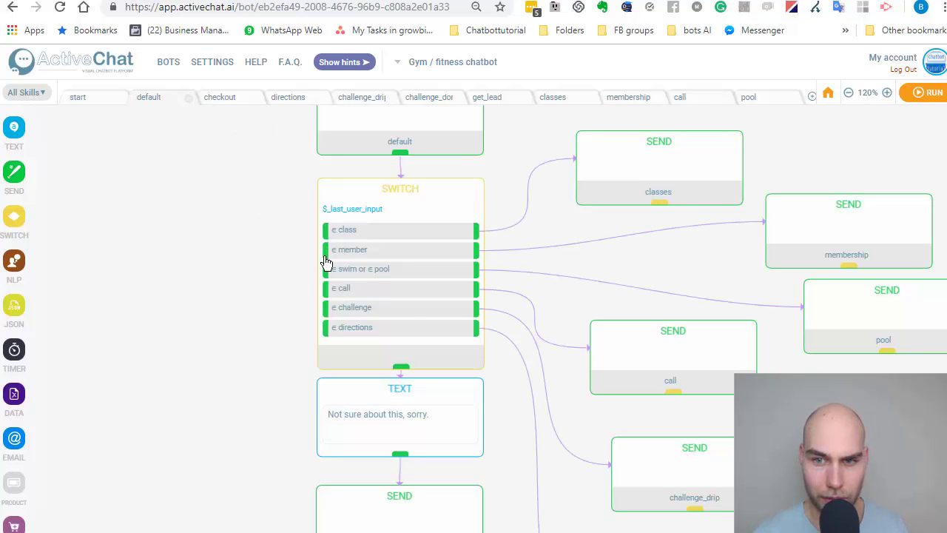
pyautogui.moveTo(577, 254); pyautogui.dragTo(507, 250)
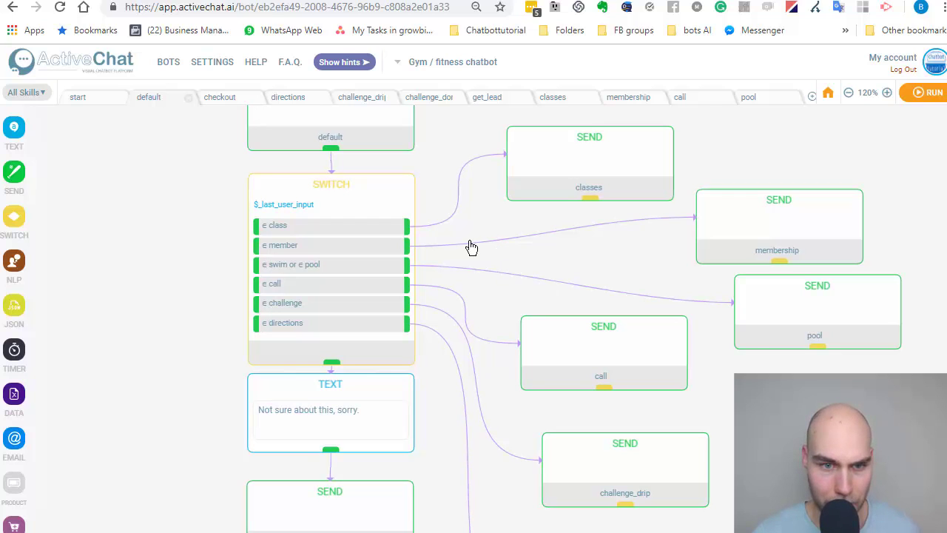
pyautogui.click(279, 207)
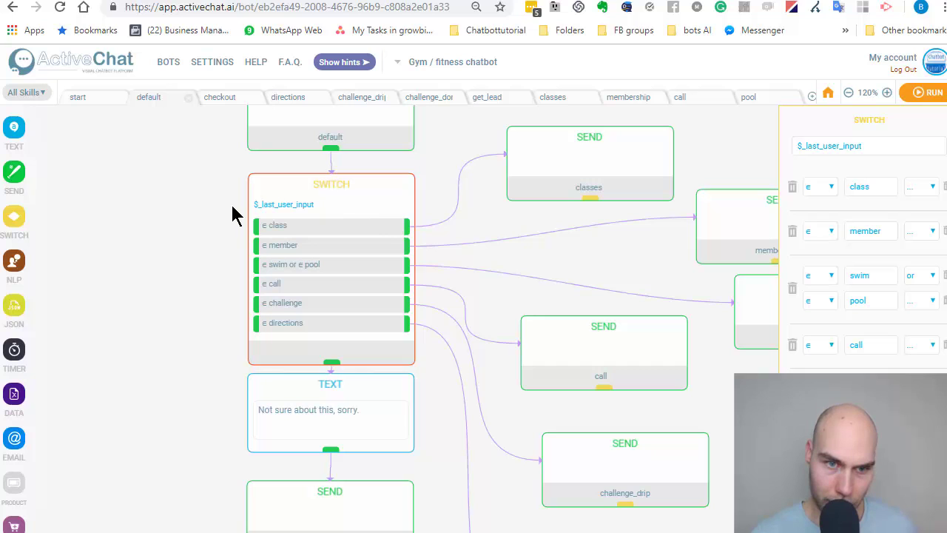
pyautogui.scroll(3, 166, 143)
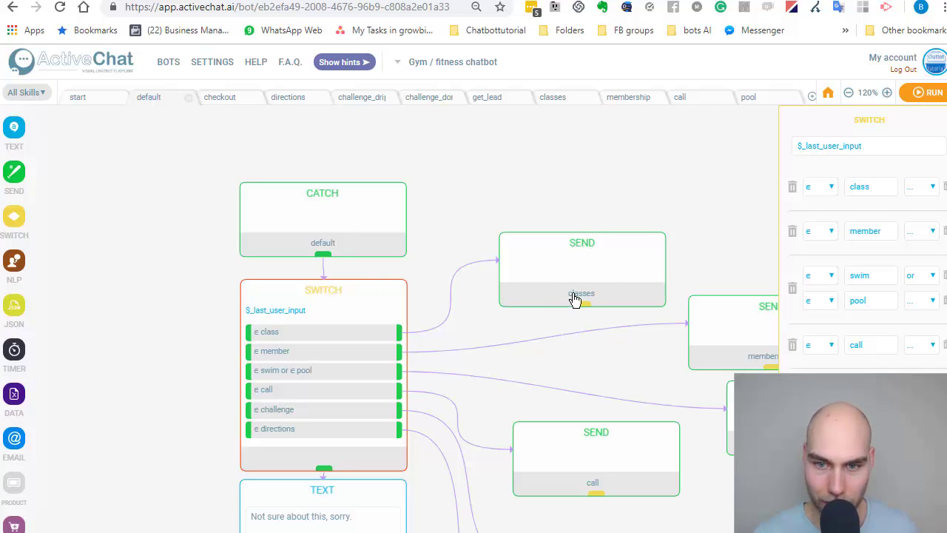
pyautogui.click(831, 188)
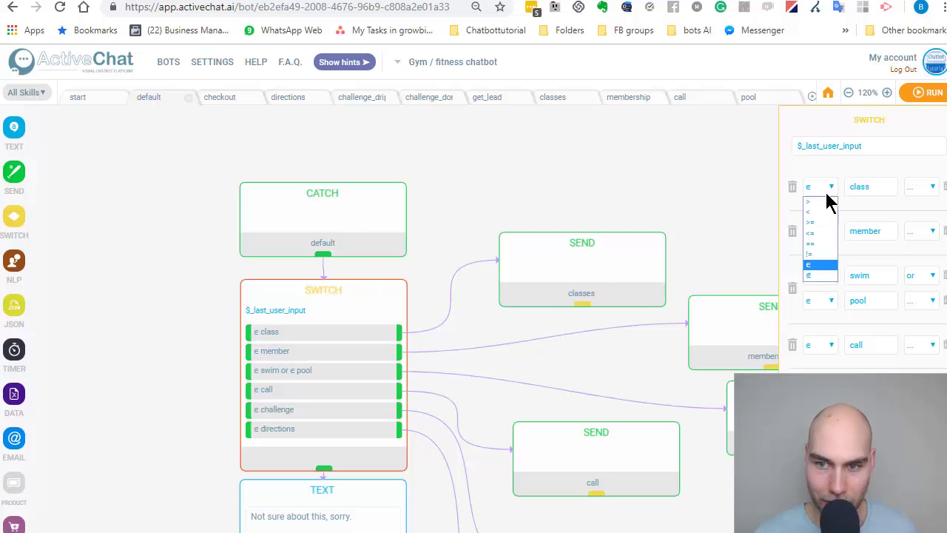
pyautogui.click(831, 267)
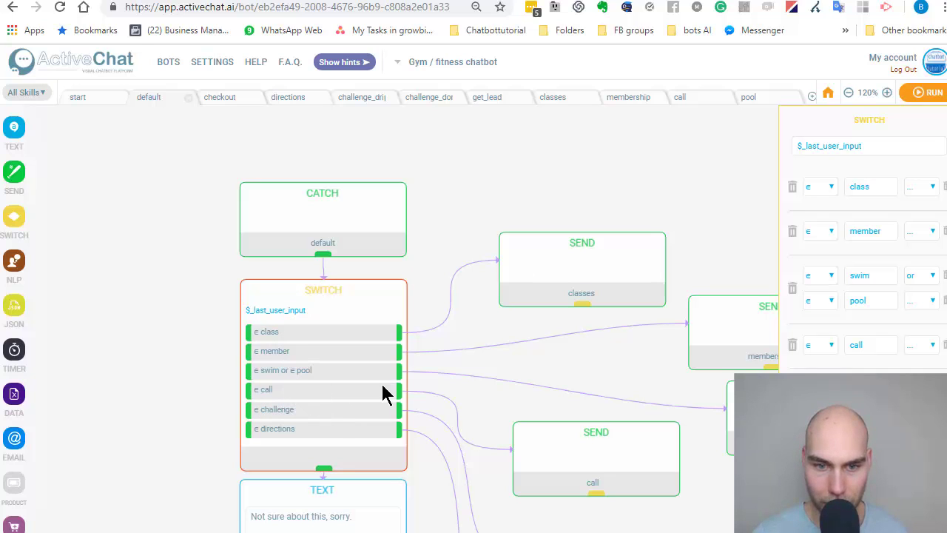
pyautogui.scroll(-1, 300, 411)
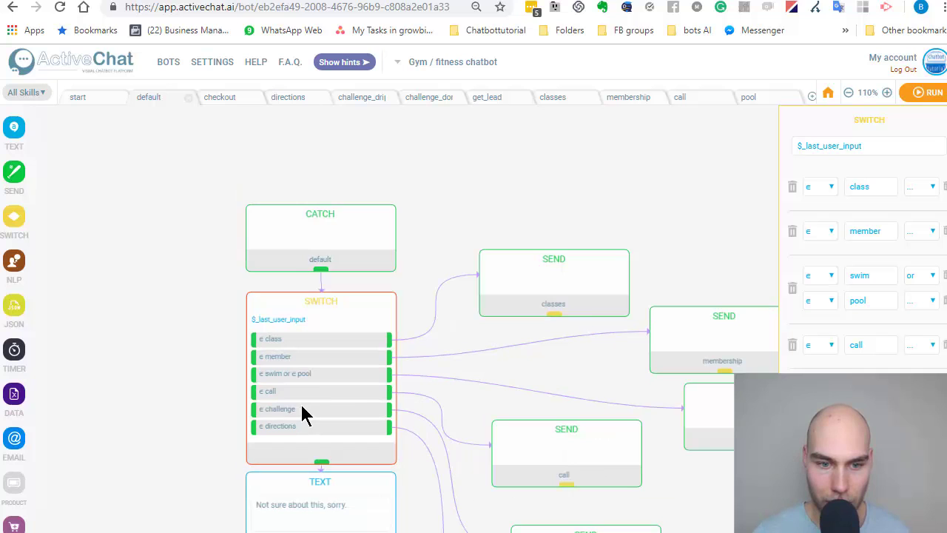
pyautogui.scroll(1, 272, 416)
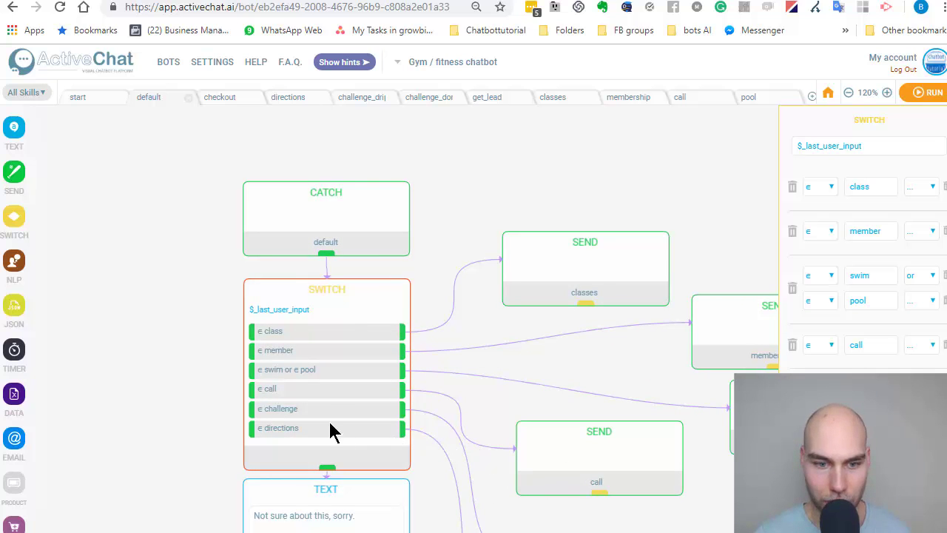
# Pan across the default flow's SEND blocks and deselect the switch.
pyautogui.moveTo(228, 264); pyautogui.dragTo(243, 194)
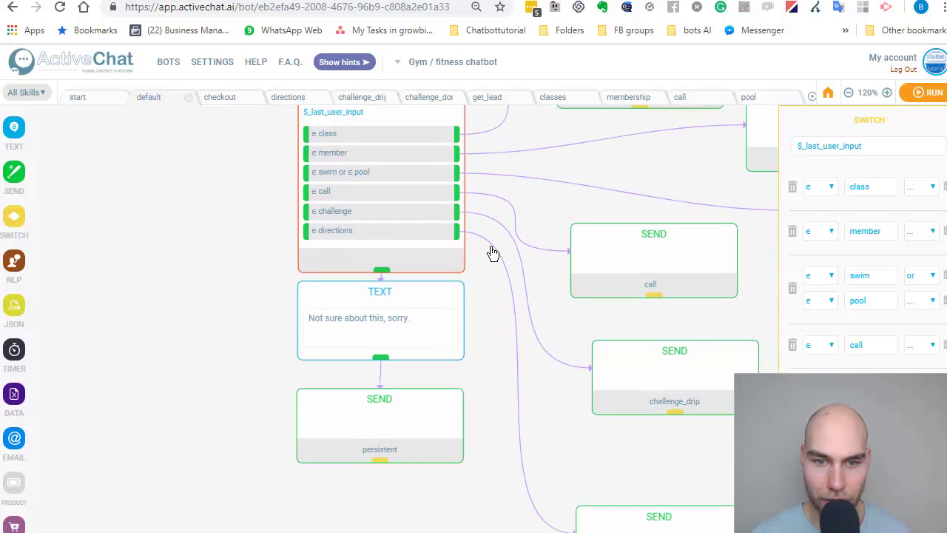
pyautogui.moveTo(558, 354); pyautogui.dragTo(457, 148)
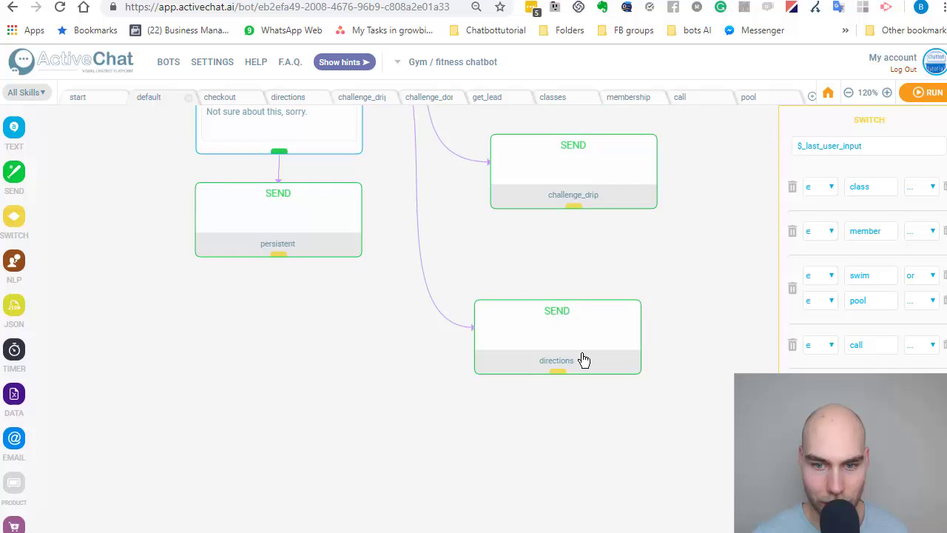
pyautogui.moveTo(513, 357); pyautogui.dragTo(562, 422)
pyautogui.moveTo(276, 187); pyautogui.dragTo(317, 271)
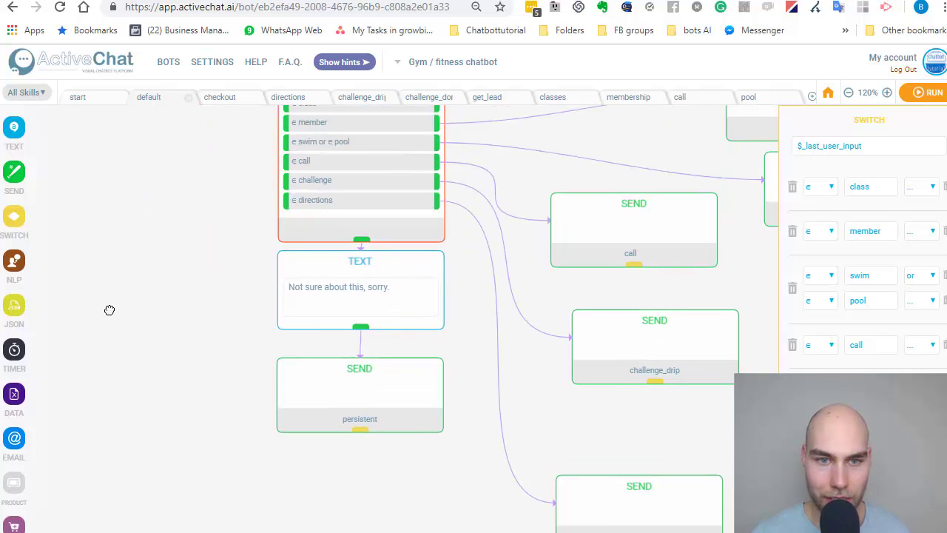
pyautogui.moveTo(204, 236); pyautogui.dragTo(226, 423)
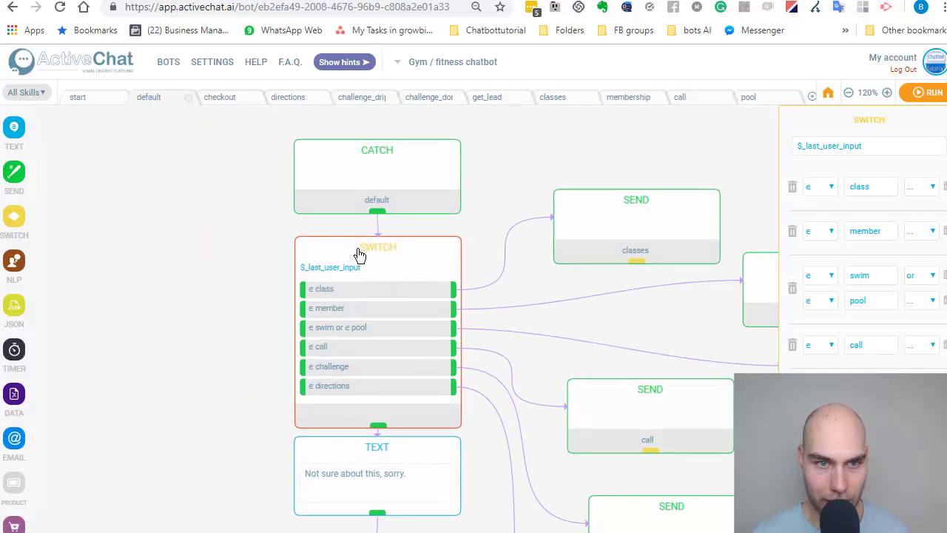
pyautogui.moveTo(136, 313); pyautogui.dragTo(62, 309)
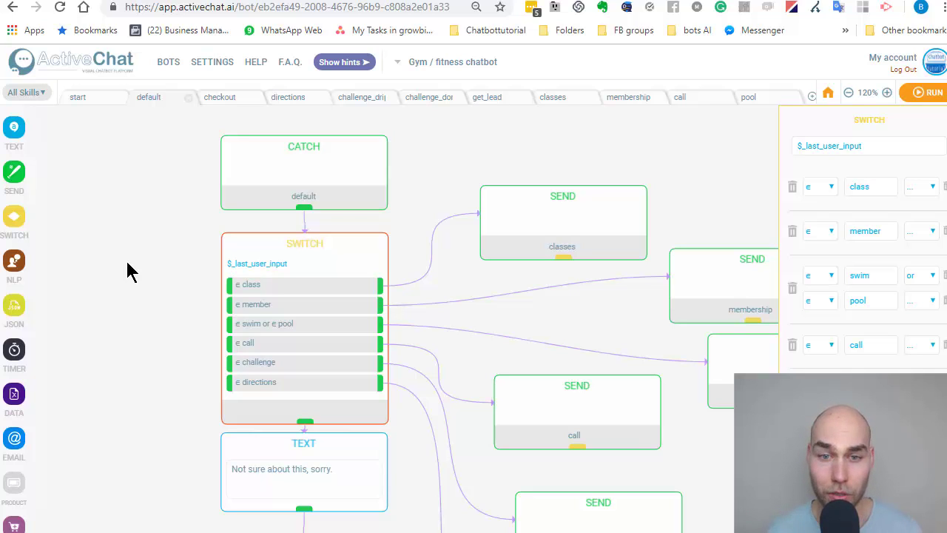
pyautogui.click(128, 271)
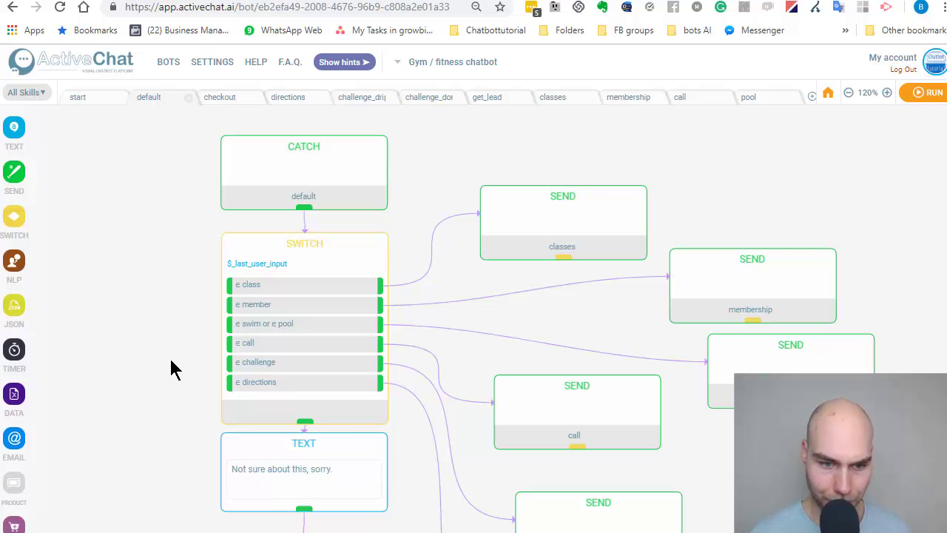
pyautogui.moveTo(20, 137)
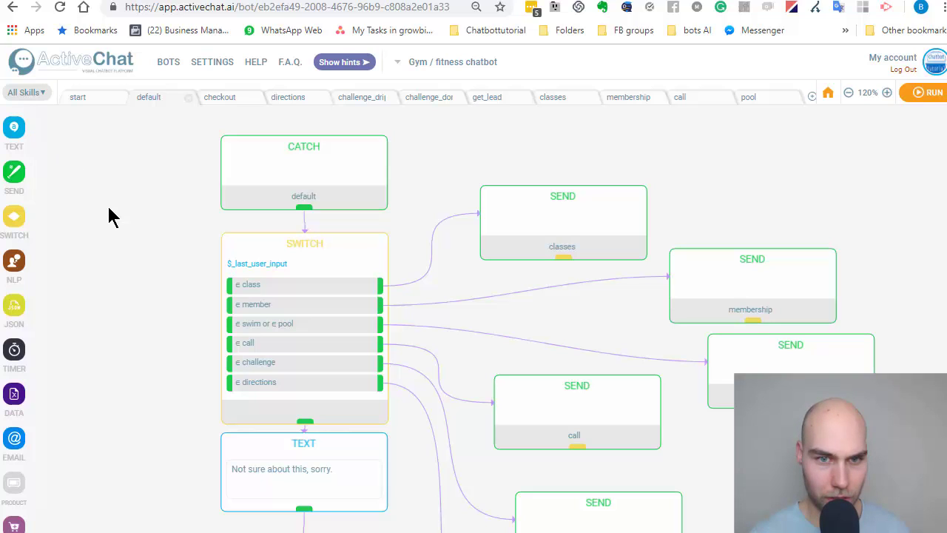
pyautogui.click(369, 98)
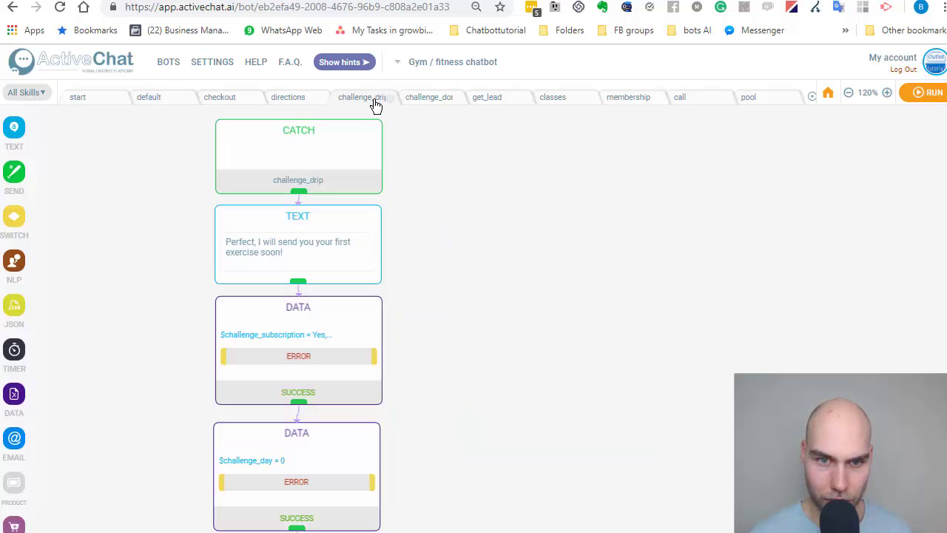
pyautogui.click(498, 99)
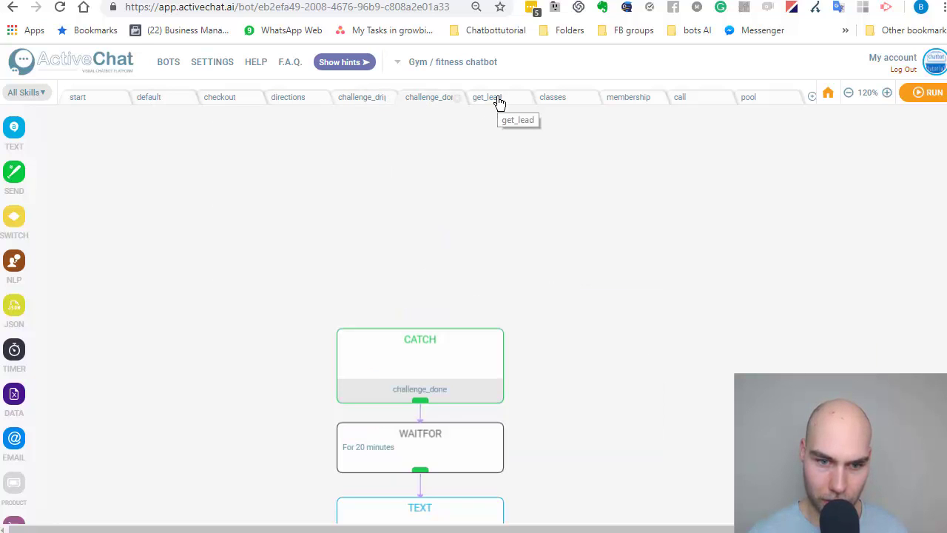
pyautogui.click(574, 100)
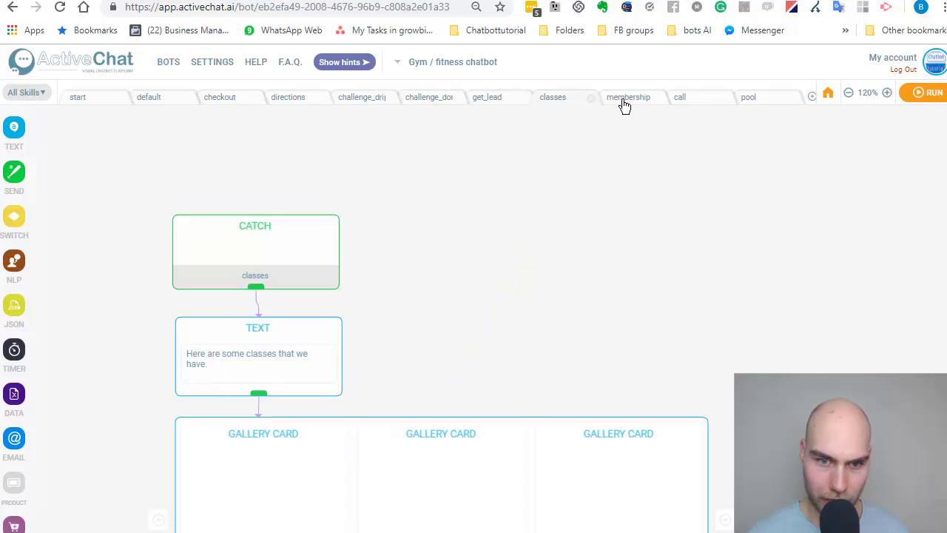
pyautogui.moveTo(501, 291); pyautogui.dragTo(464, 178)
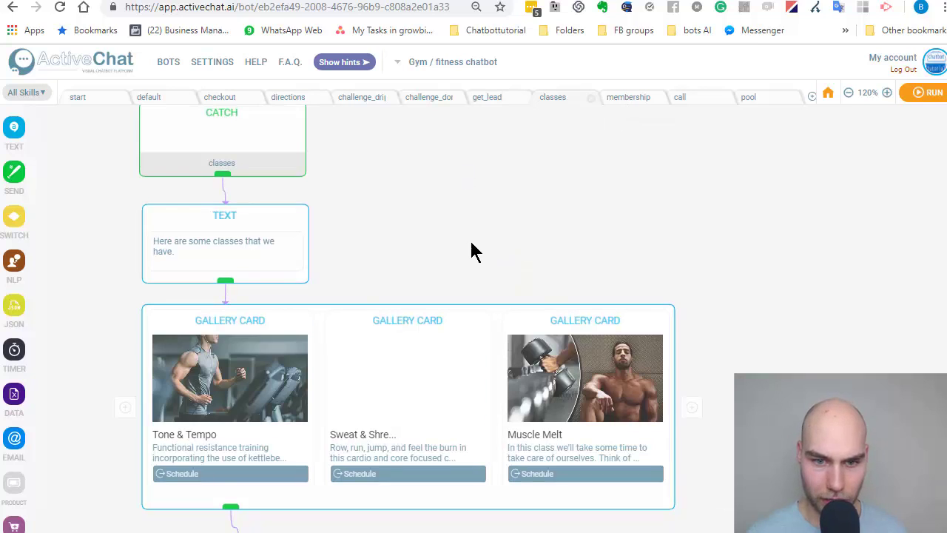
pyautogui.moveTo(474, 217); pyautogui.dragTo(486, 139)
pyautogui.moveTo(729, 265); pyautogui.dragTo(728, 240)
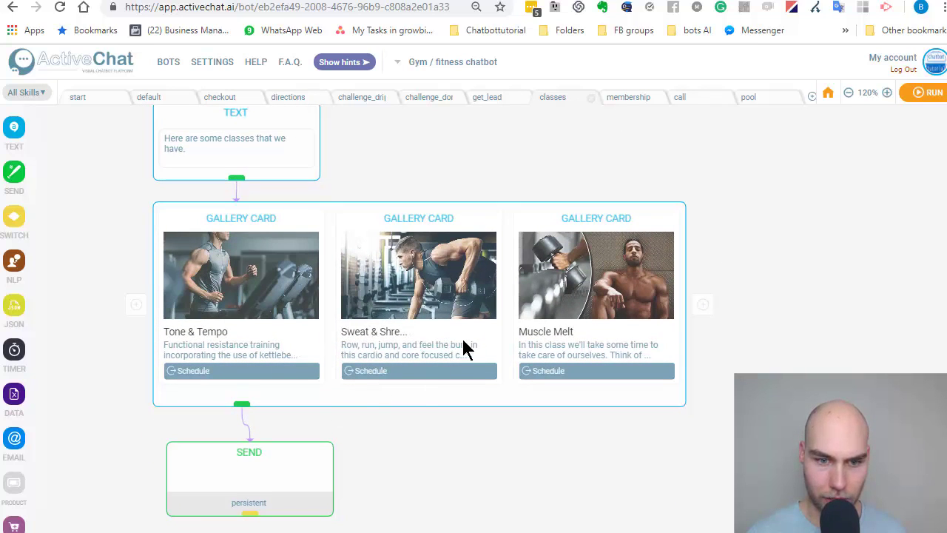
pyautogui.moveTo(469, 359); pyautogui.dragTo(482, 439)
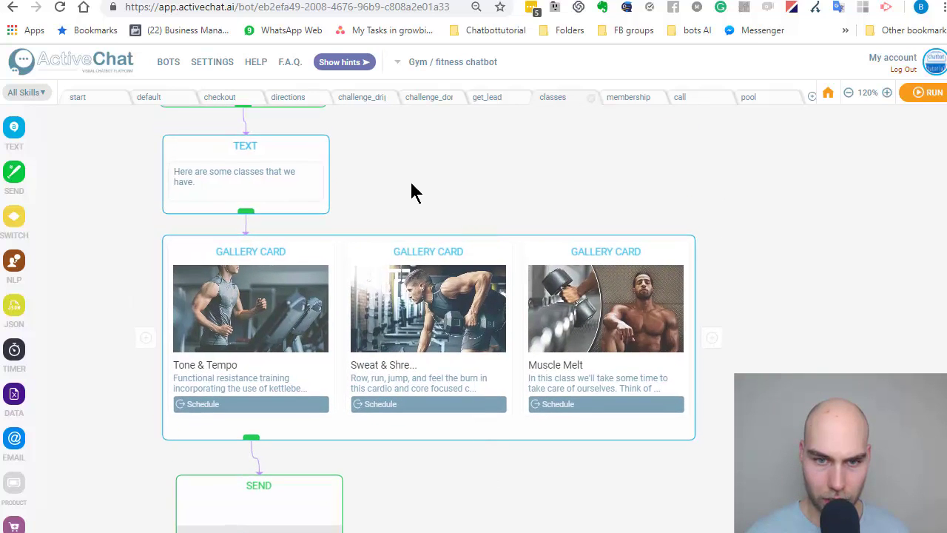
pyautogui.moveTo(414, 190); pyautogui.dragTo(477, 358)
pyautogui.moveTo(14, 171)
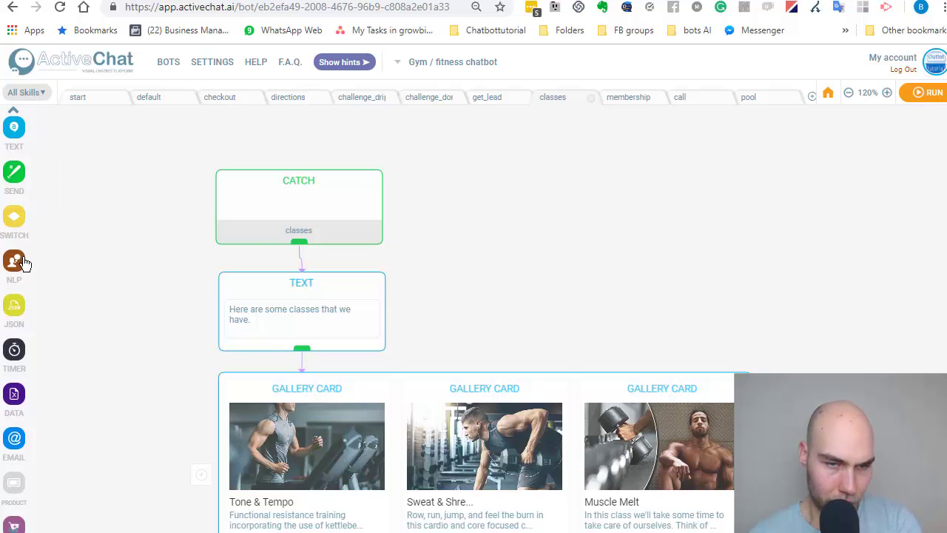
pyautogui.click(161, 101)
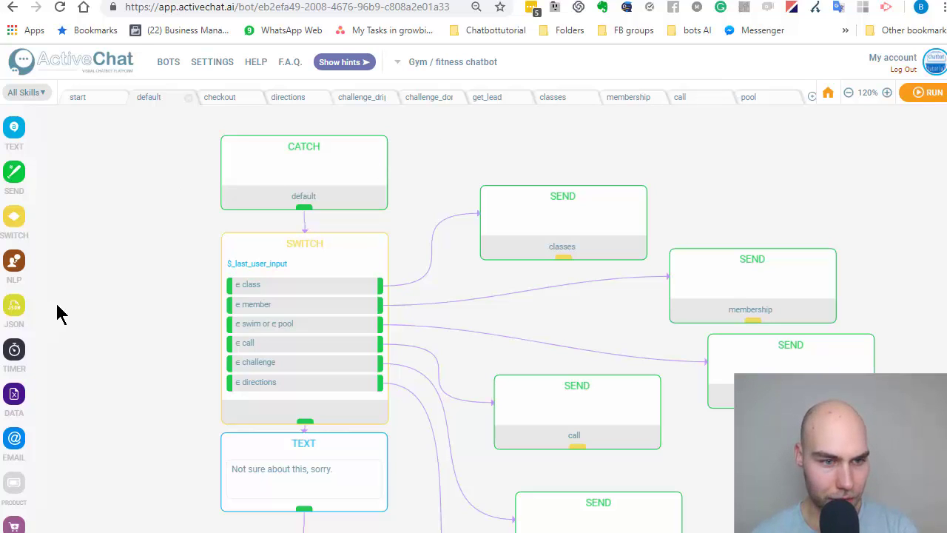
# Add a WAITUNTIL block to the upper right of the default skill's flow.
pyautogui.moveTo(15, 349)
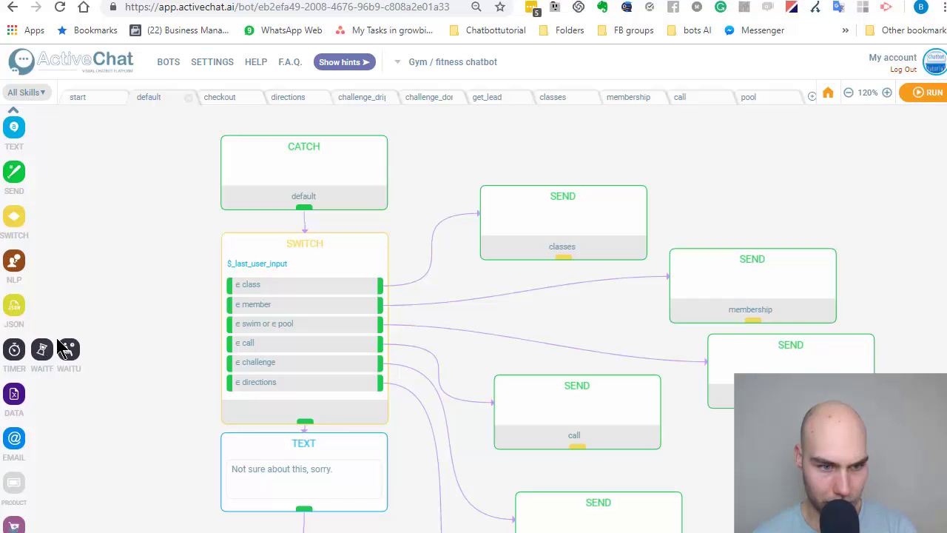
pyautogui.moveTo(69, 353); pyautogui.dragTo(668, 138)
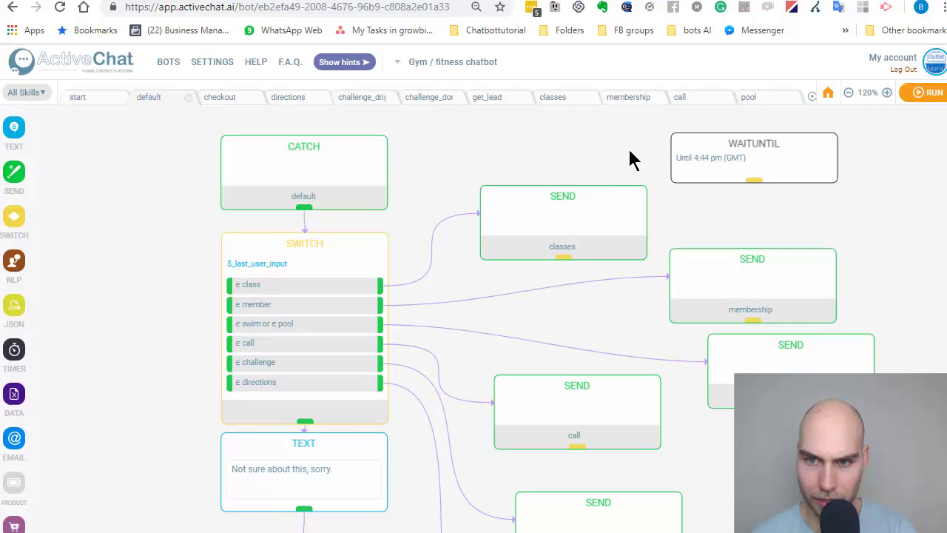
pyautogui.moveTo(540, 188); pyautogui.dragTo(394, 244)
# Set the WAITUNTIL step to 16:44 GMT, restricted to Sunday.
pyautogui.click(565, 213)
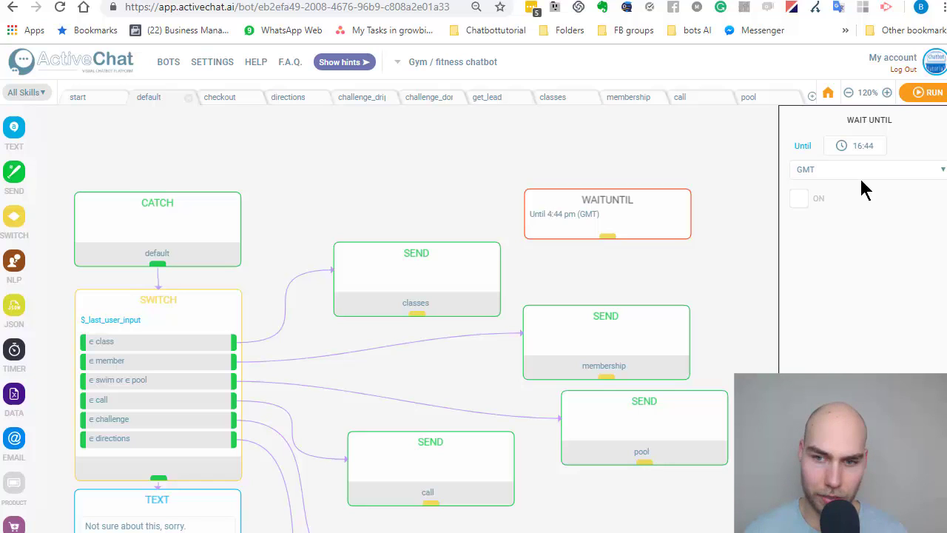
pyautogui.click(831, 145)
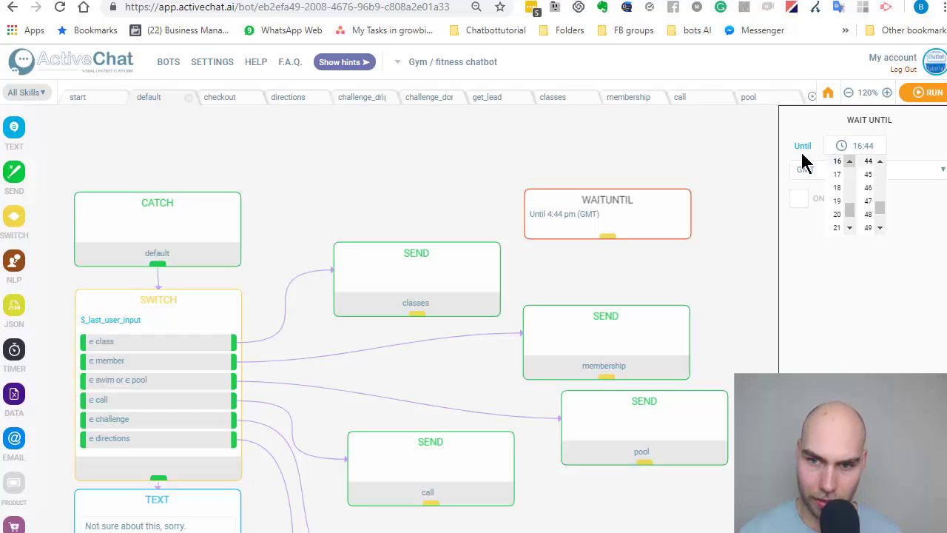
pyautogui.click(806, 145)
pyautogui.click(825, 171)
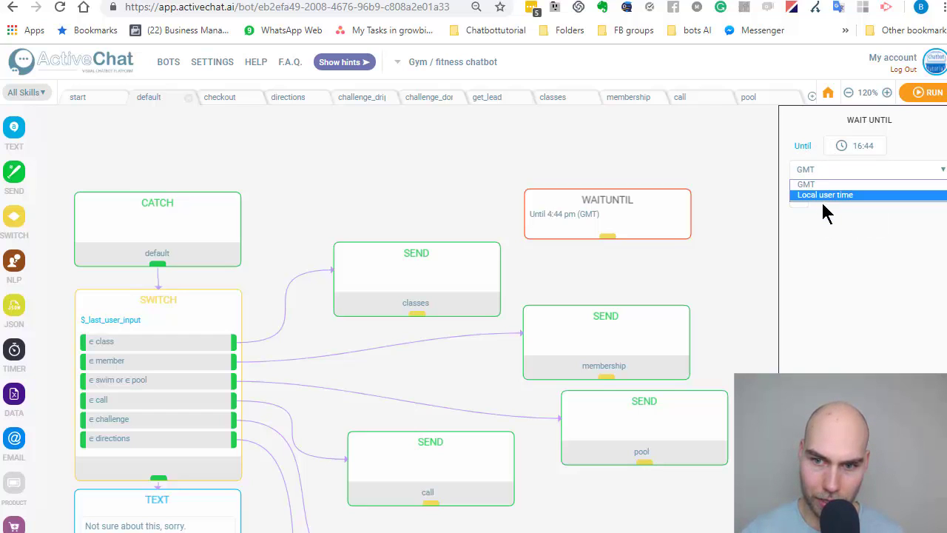
pyautogui.click(821, 204)
pyautogui.click(799, 199)
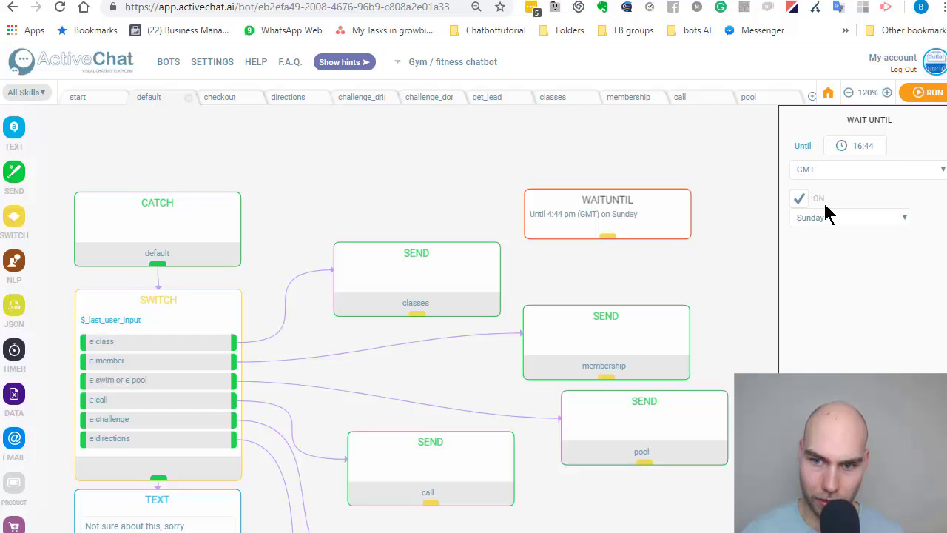
pyautogui.click(832, 217)
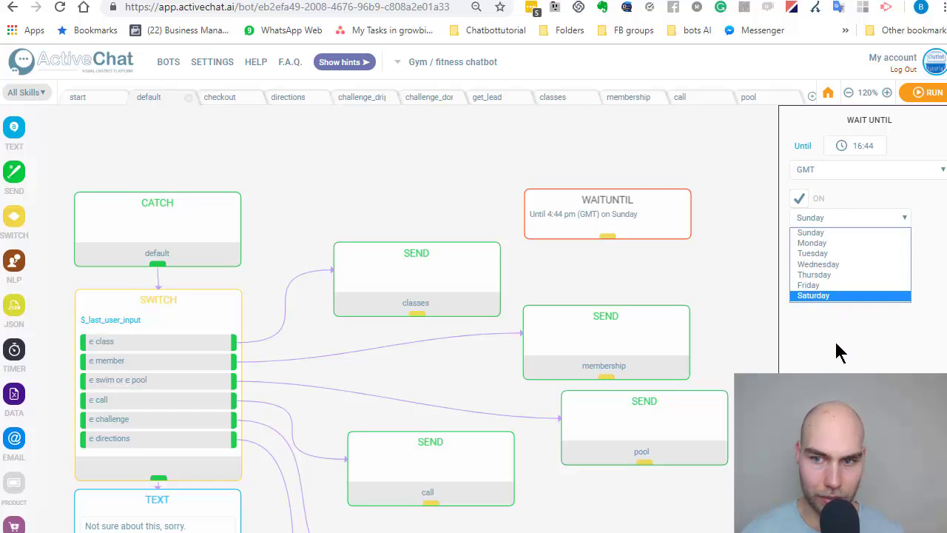
pyautogui.click(842, 353)
pyautogui.click(819, 217)
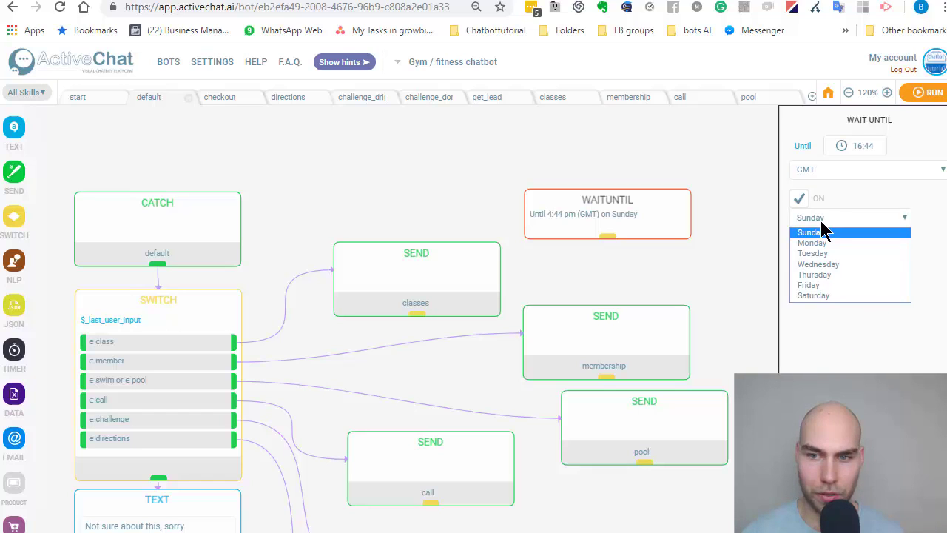
pyautogui.click(858, 339)
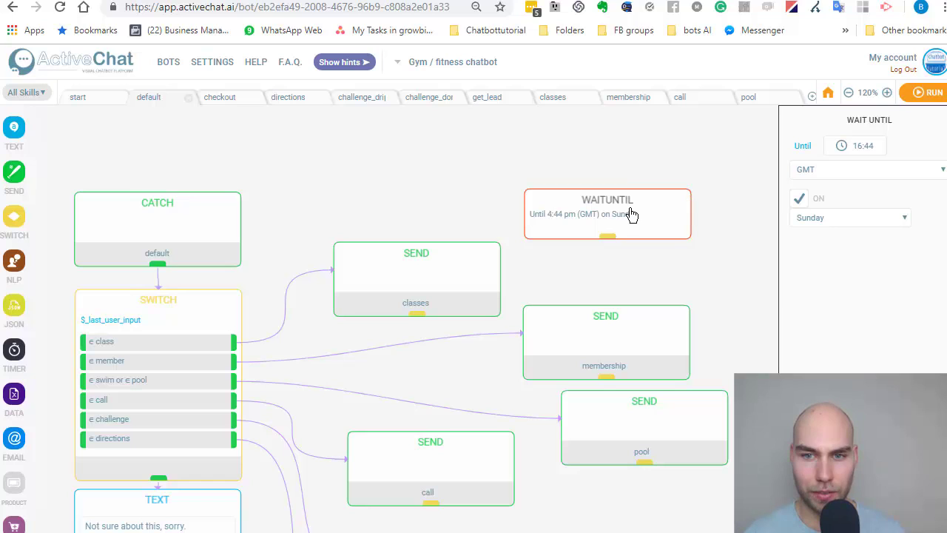
# Duplicate the WAITUNTIL step, delete the duplicate, and copy the original to the clipboard.
pyautogui.click(554, 156)
pyautogui.click(584, 219)
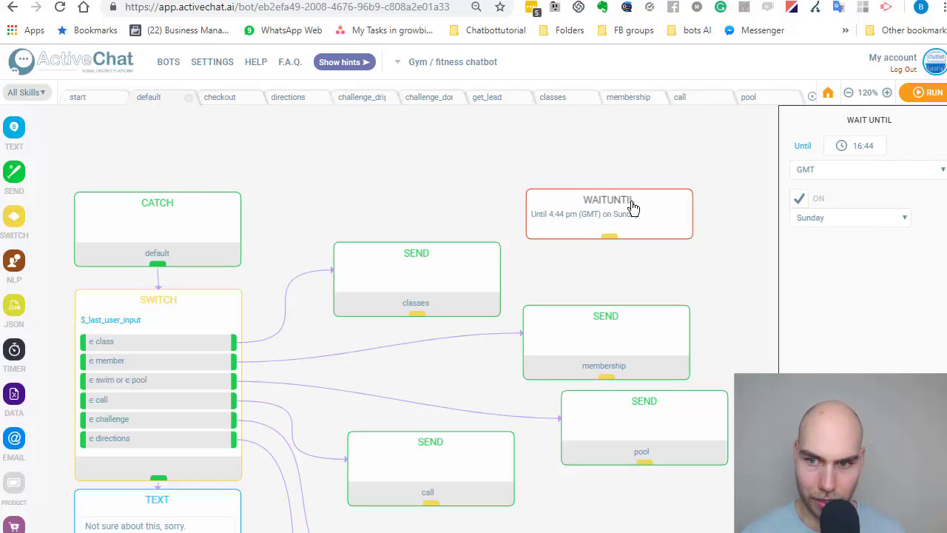
pyautogui.rightClick(634, 225)
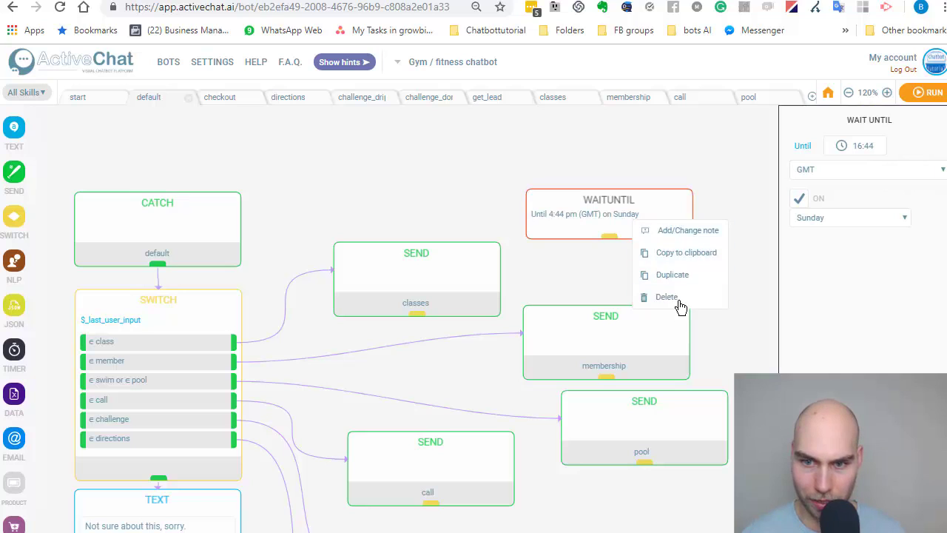
pyautogui.click(672, 276)
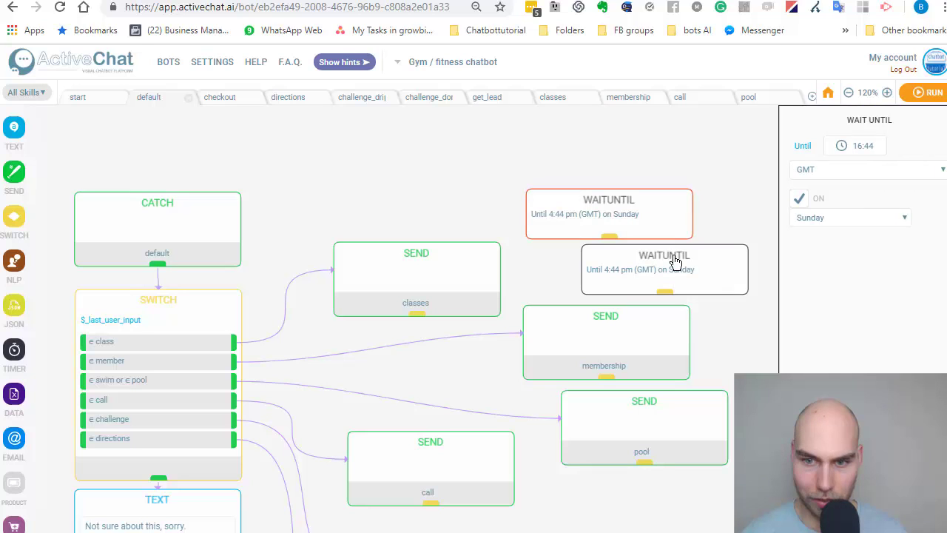
pyautogui.rightClick(675, 264)
pyautogui.click(707, 333)
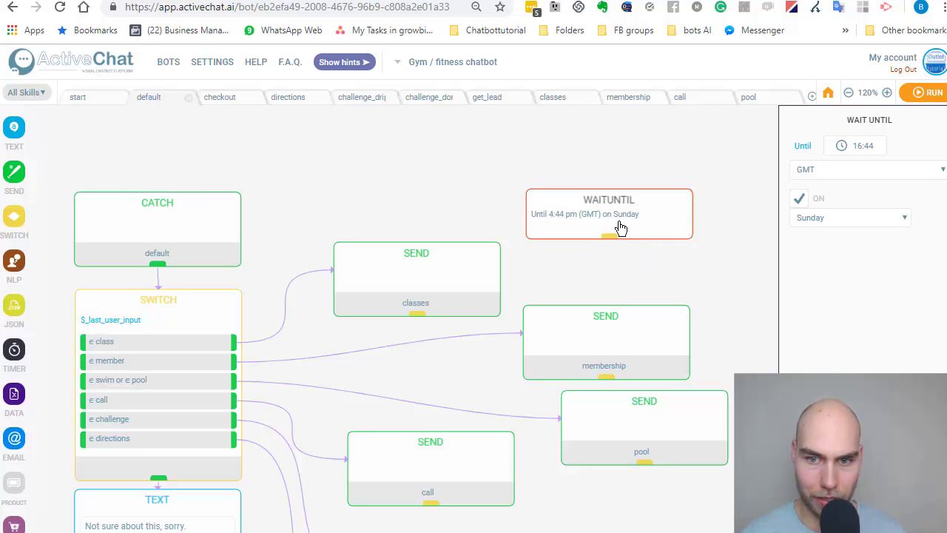
pyautogui.rightClick(621, 225)
pyautogui.click(635, 258)
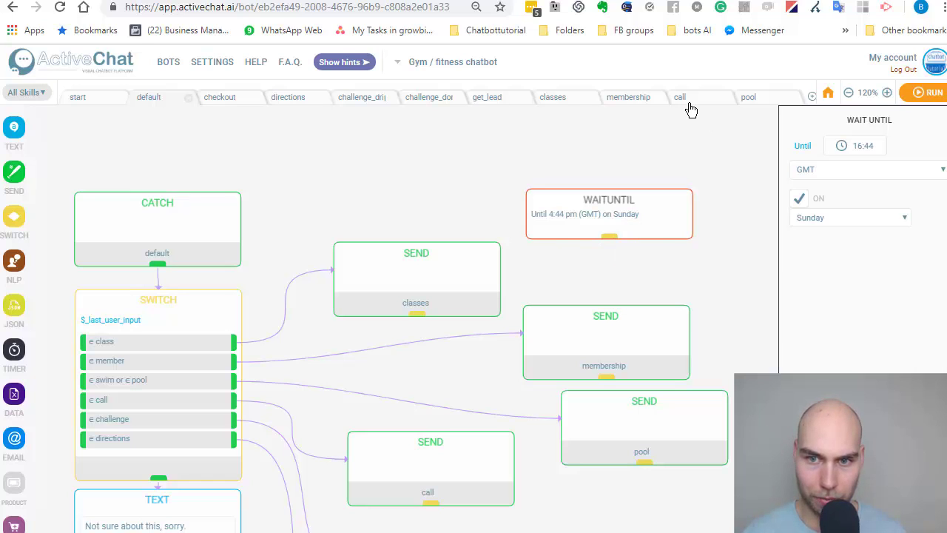
# In the call skill, paste the copied WAITUNTIL step, then delete it.
pyautogui.click(681, 99)
pyautogui.rightClick(546, 185)
pyautogui.click(575, 201)
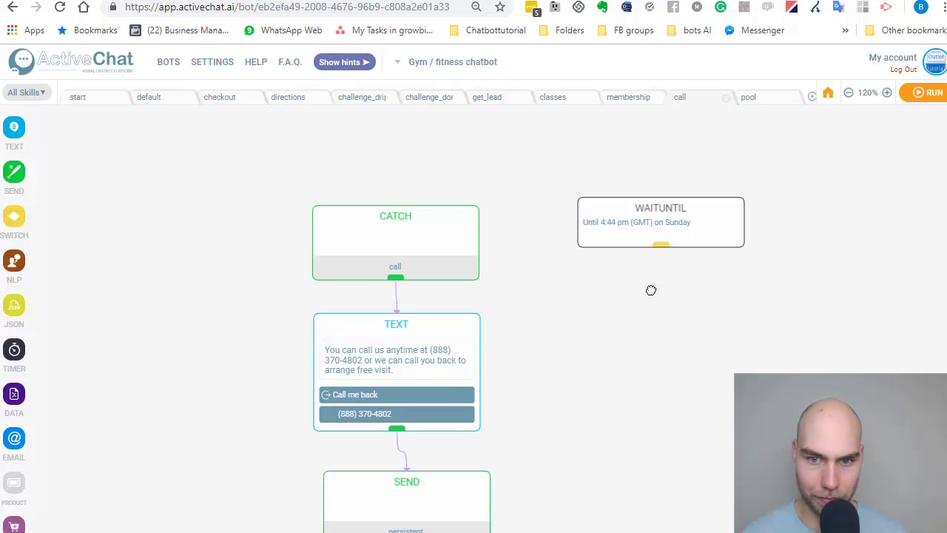
pyautogui.click(598, 222)
pyautogui.press('Delete')
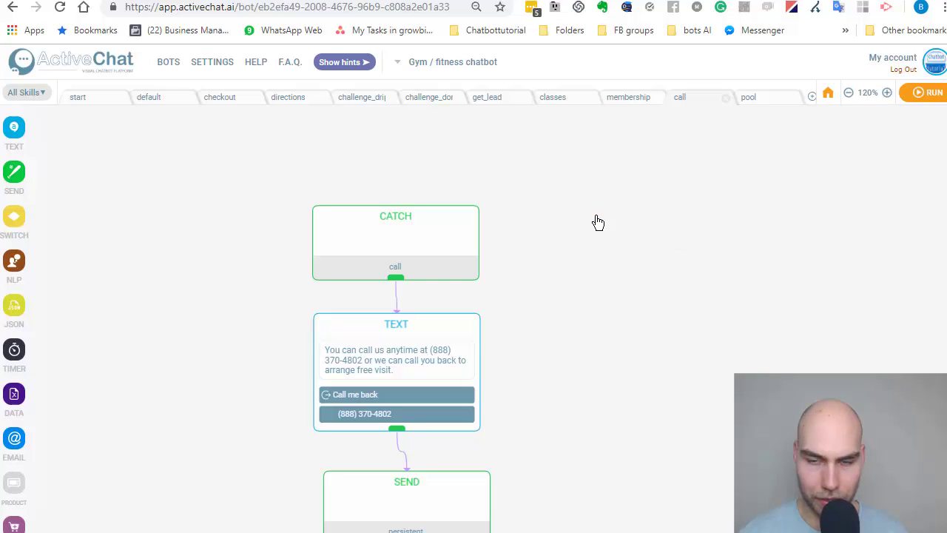
# Paste WAITUNTIL beside the TEXT message, link TEXT to it, then relink TEXT to SEND.
pyautogui.rightClick(532, 347)
pyautogui.scroll(-3, 545, 237)
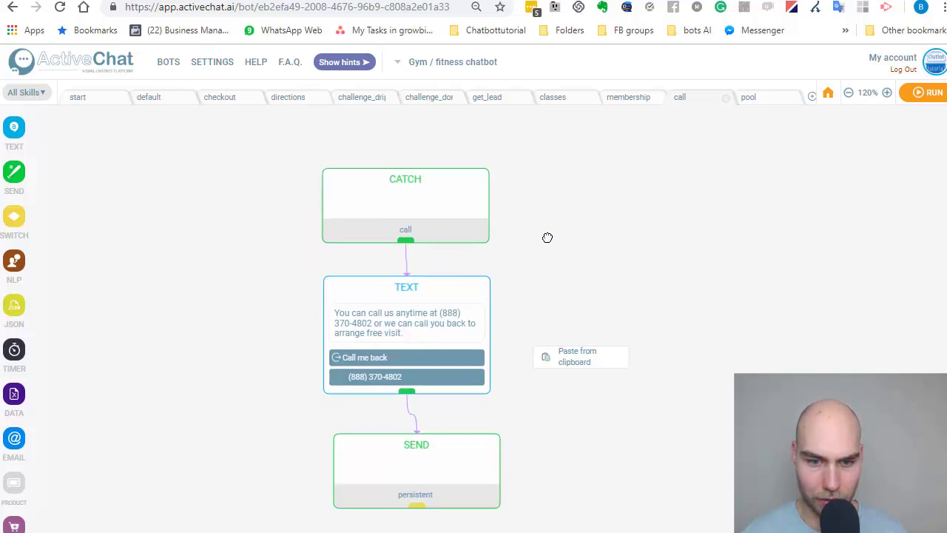
pyautogui.moveTo(546, 200); pyautogui.dragTo(517, 233)
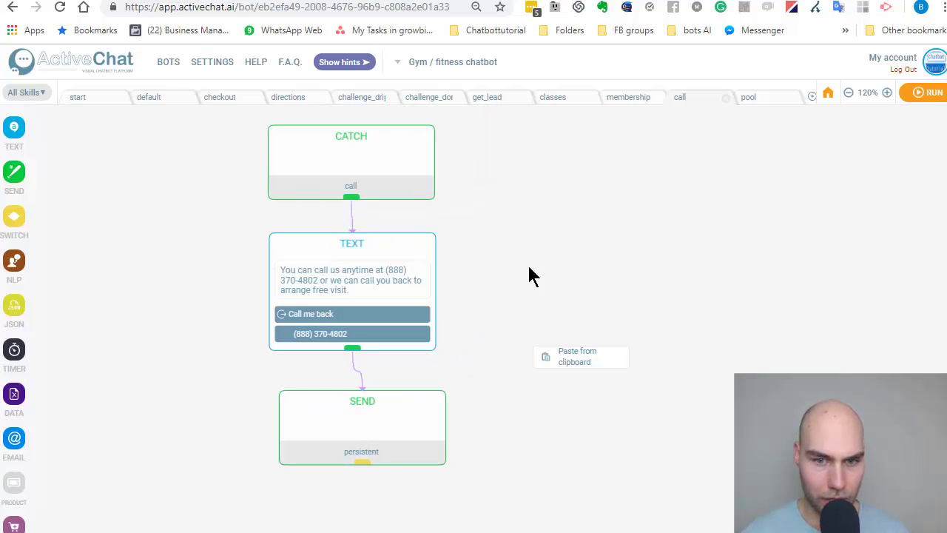
pyautogui.rightClick(545, 251)
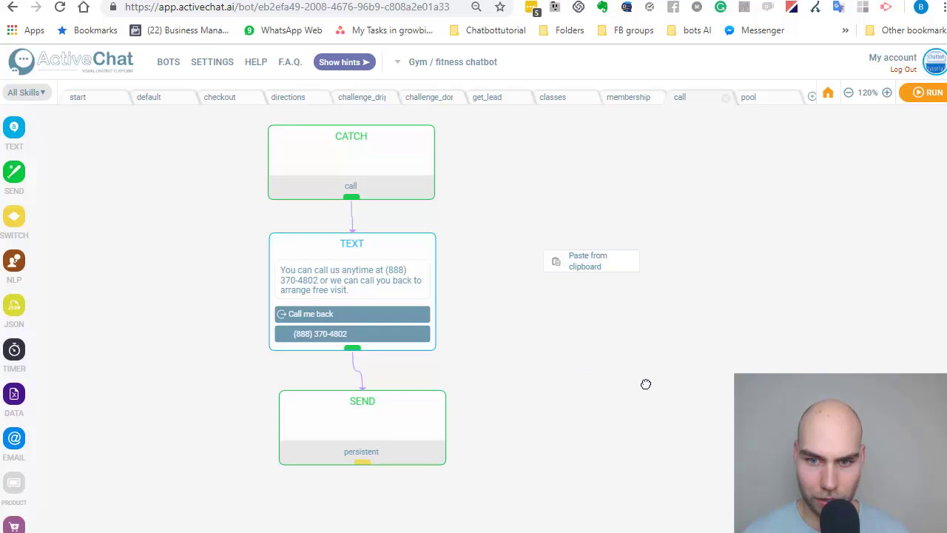
pyautogui.click(587, 265)
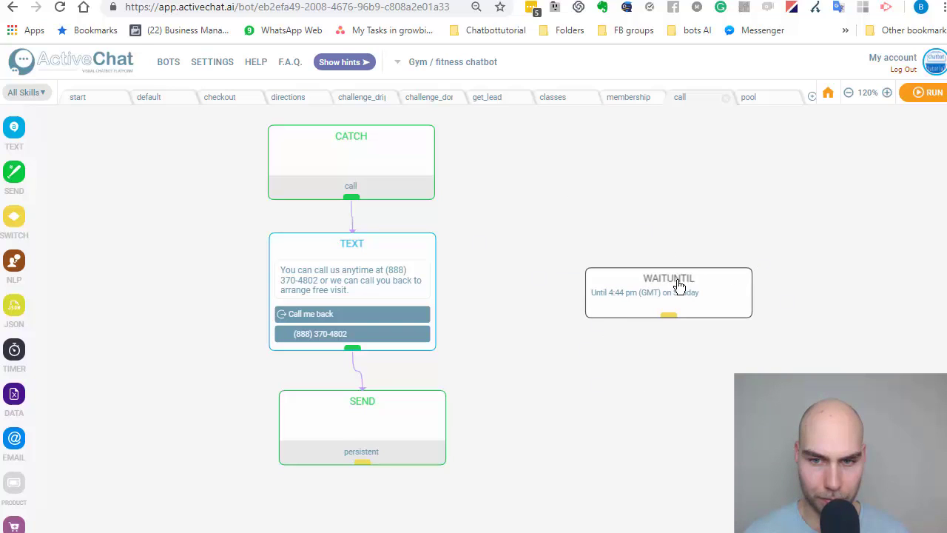
pyautogui.moveTo(652, 301); pyautogui.dragTo(611, 320)
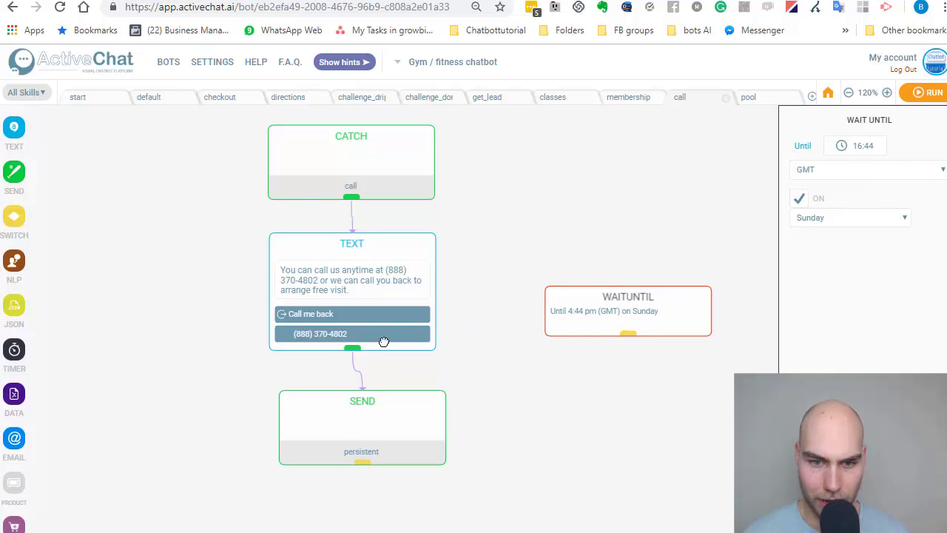
pyautogui.moveTo(356, 357); pyautogui.dragTo(623, 332)
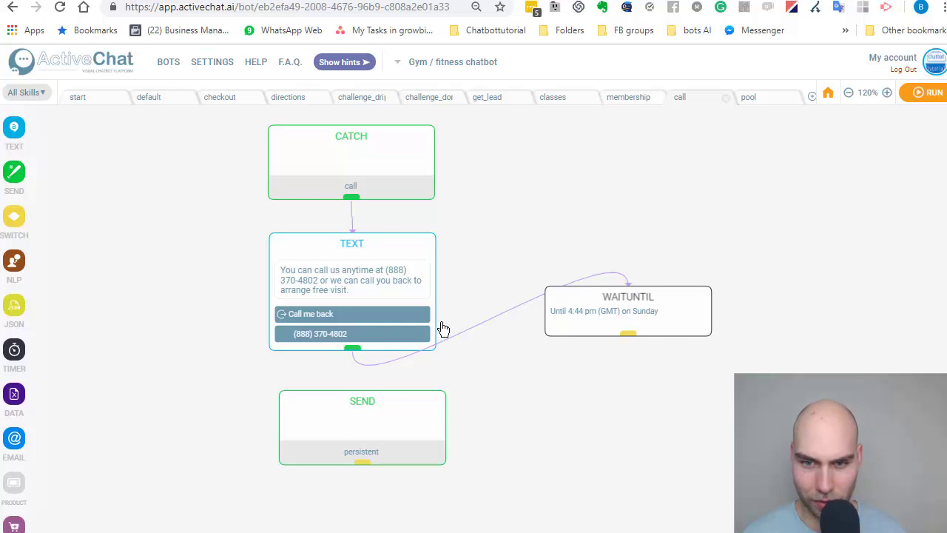
pyautogui.moveTo(360, 347); pyautogui.dragTo(339, 363)
pyautogui.click(352, 352)
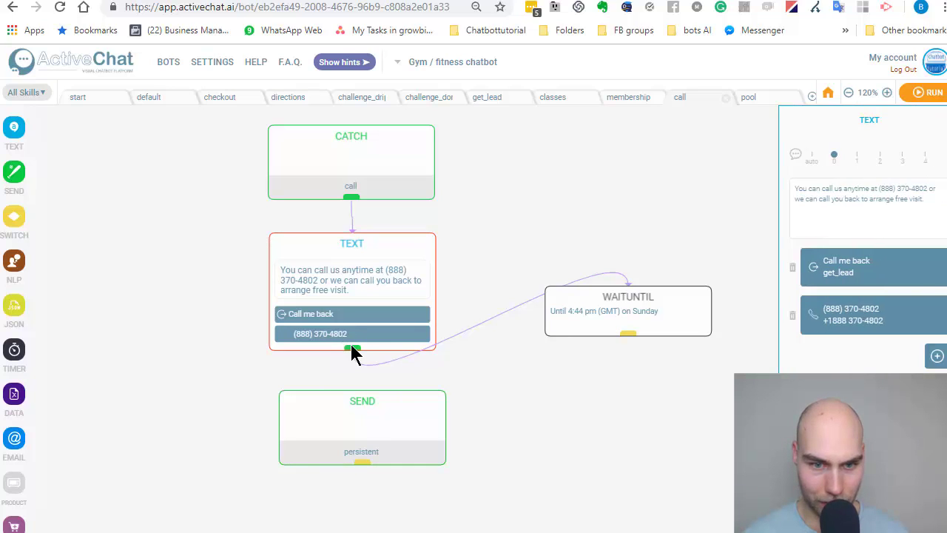
pyautogui.moveTo(351, 398); pyautogui.dragTo(356, 403)
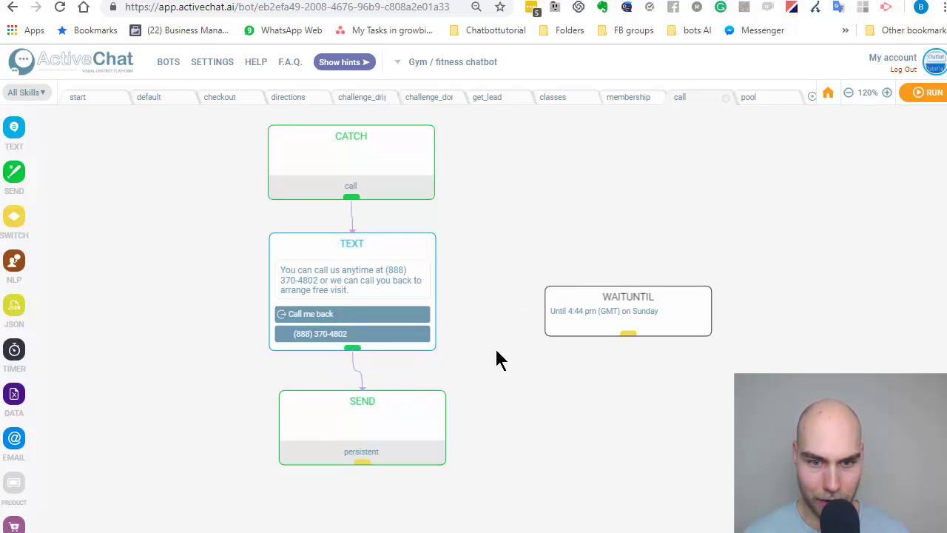
# Delete the WAITUNTIL step from the call flow.
pyautogui.click(639, 305)
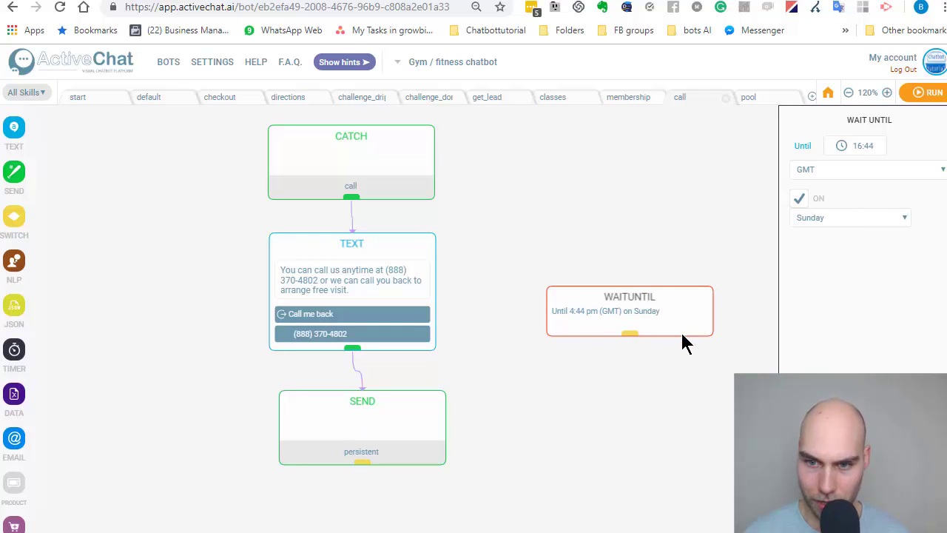
pyautogui.rightClick(649, 305)
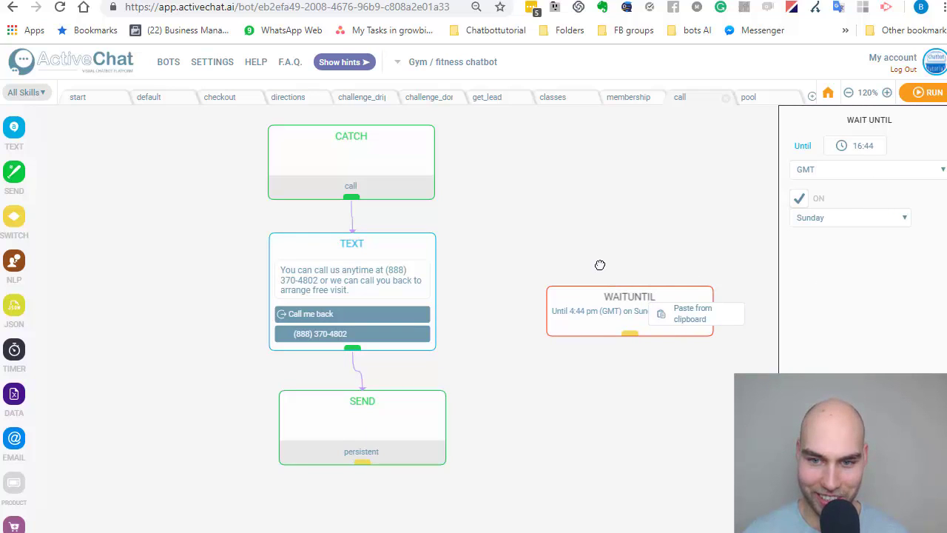
pyautogui.click(619, 310)
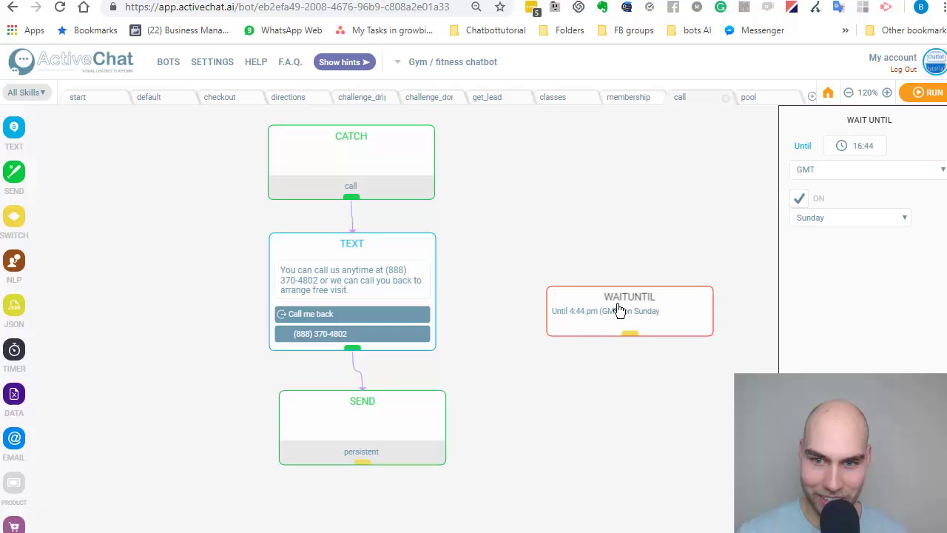
pyautogui.press('Delete')
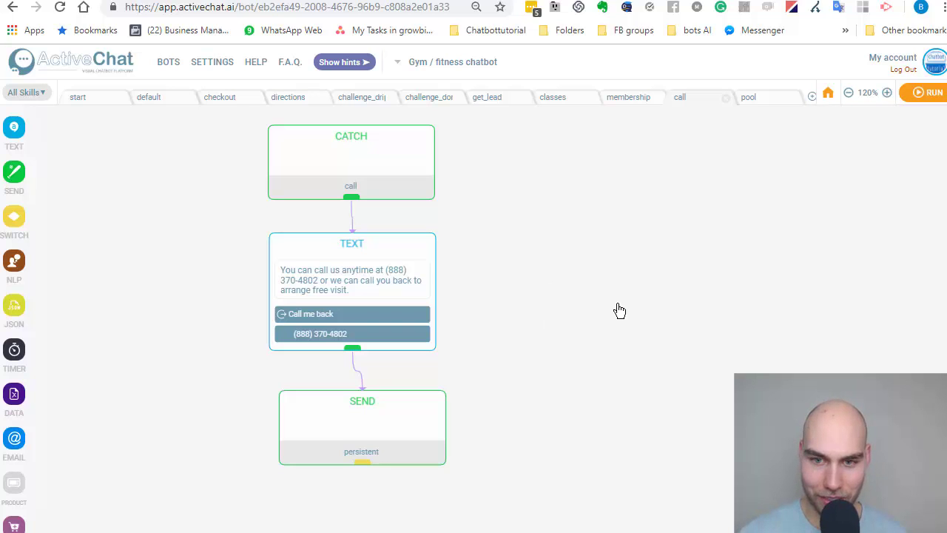
pyautogui.rightClick(605, 275)
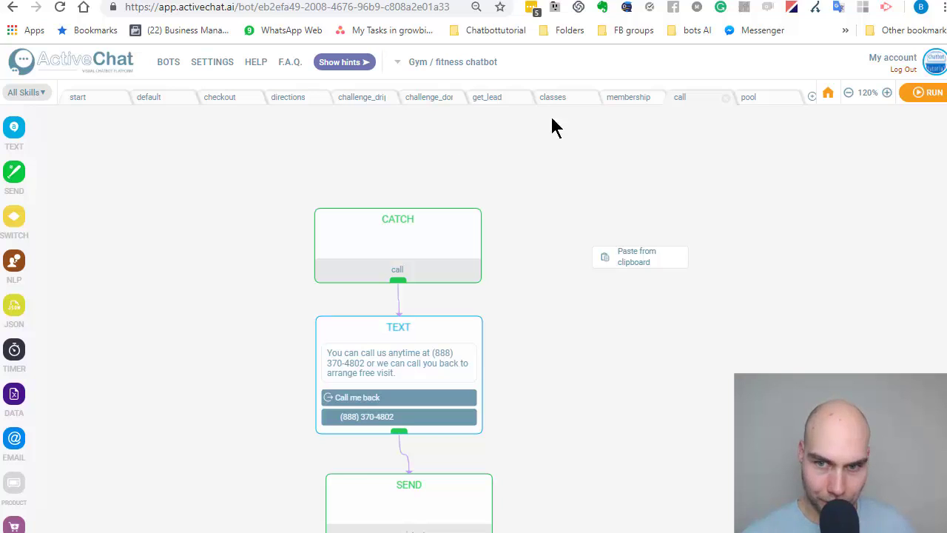
pyautogui.moveTo(14, 133)
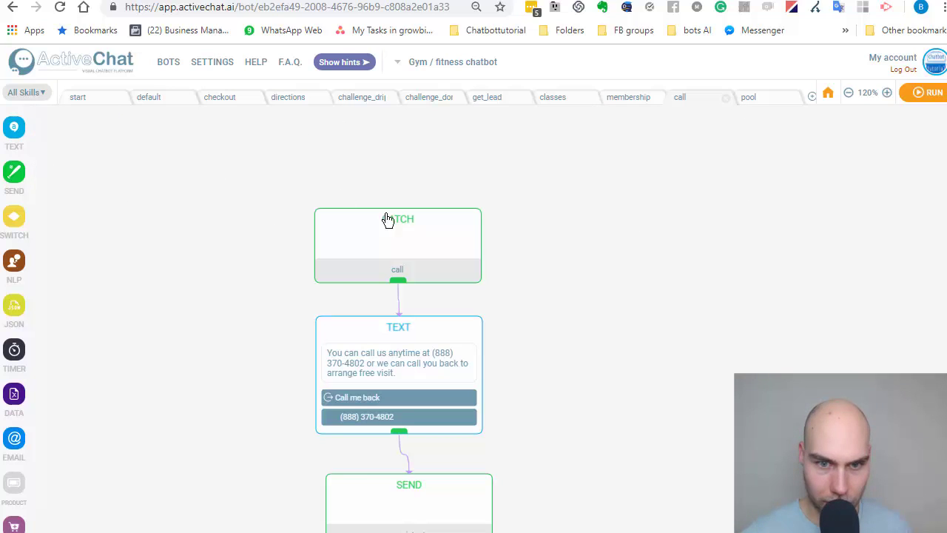
pyautogui.moveTo(43, 127); pyautogui.dragTo(607, 222)
pyautogui.click(678, 252)
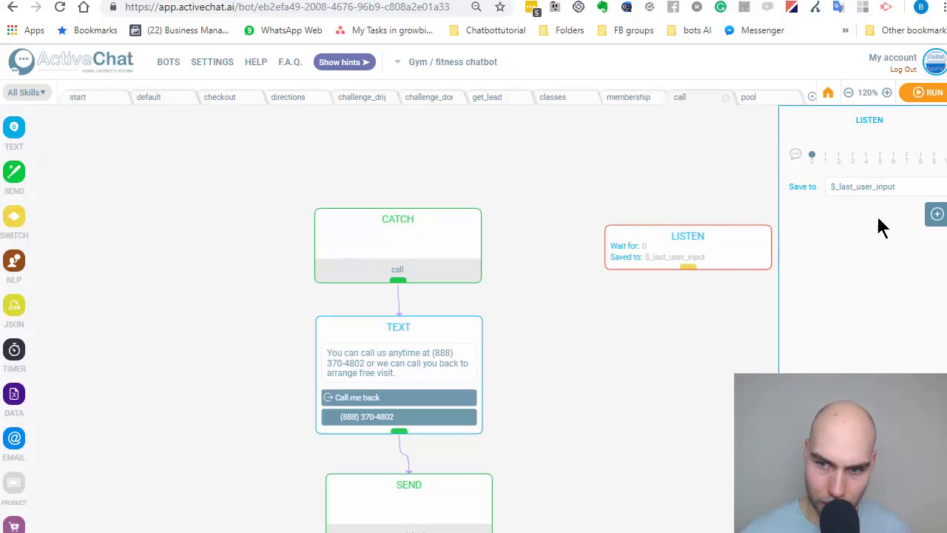
pyautogui.moveTo(933, 215)
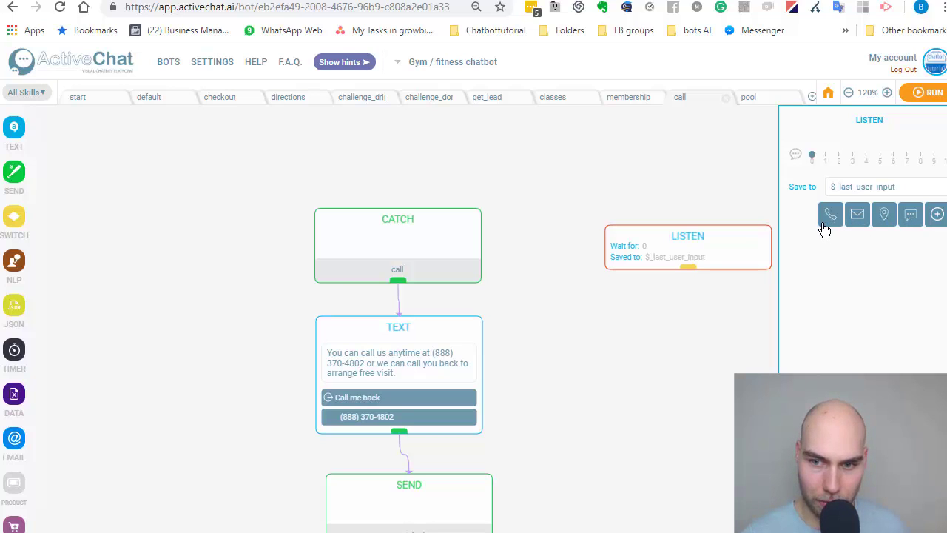
pyautogui.rightClick(666, 250)
pyautogui.click(702, 327)
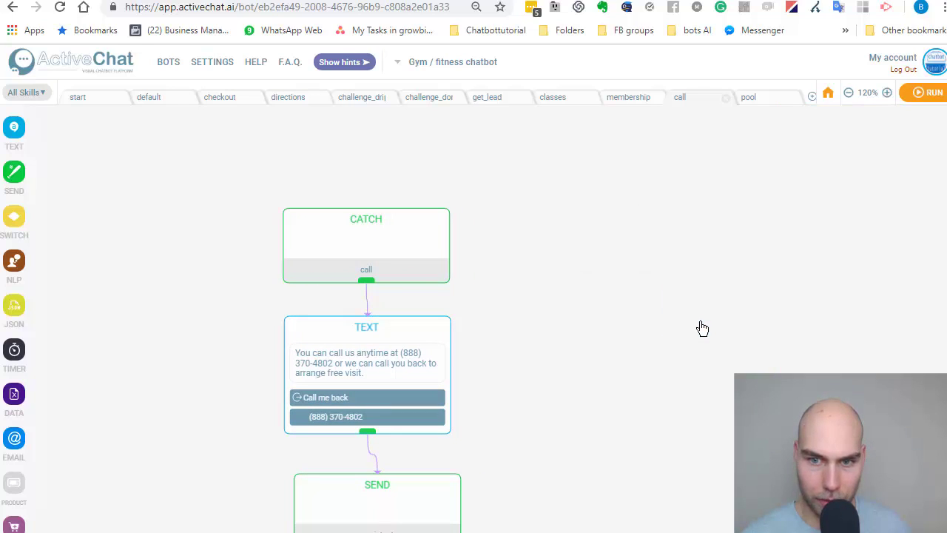
pyautogui.moveTo(544, 354); pyautogui.dragTo(573, 258)
pyautogui.moveTo(607, 216); pyautogui.dragTo(519, 251)
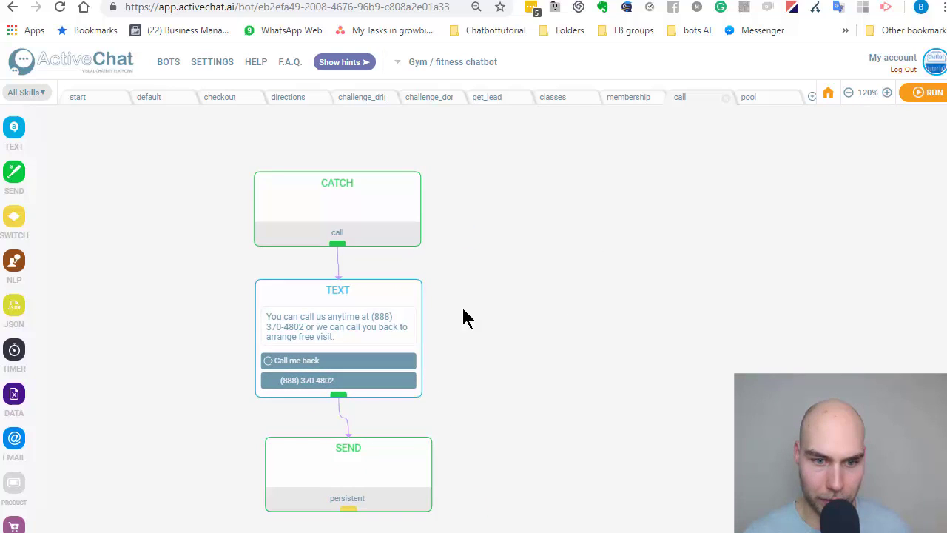
pyautogui.click(365, 332)
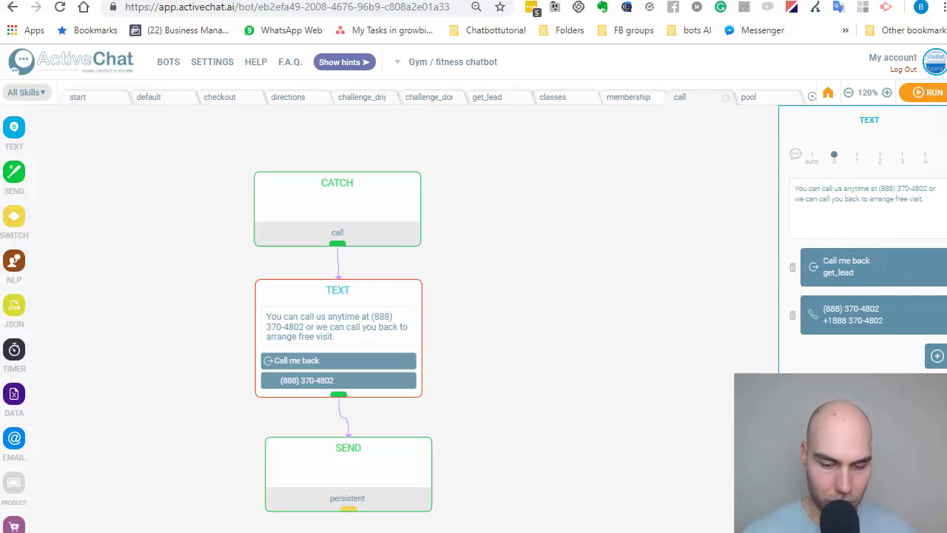
pyautogui.press('Return')
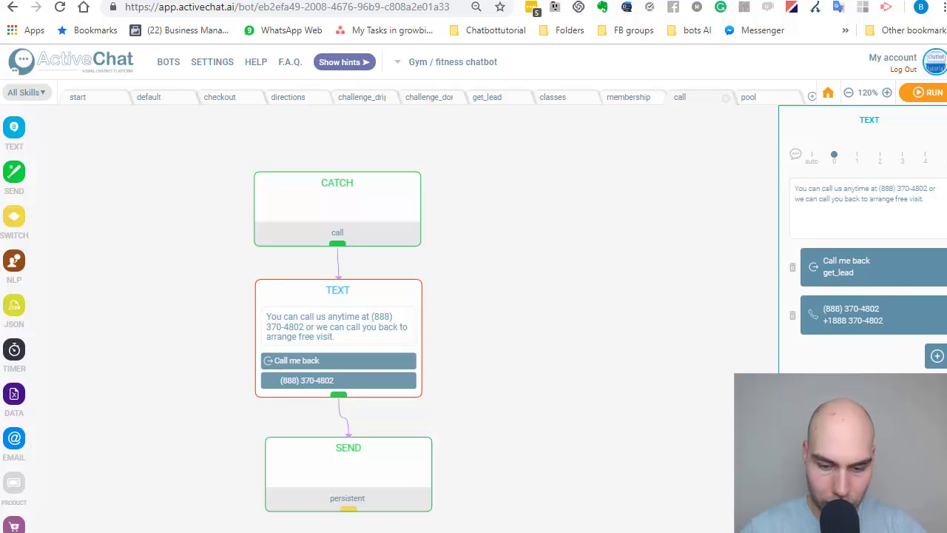
pyautogui.write('$')
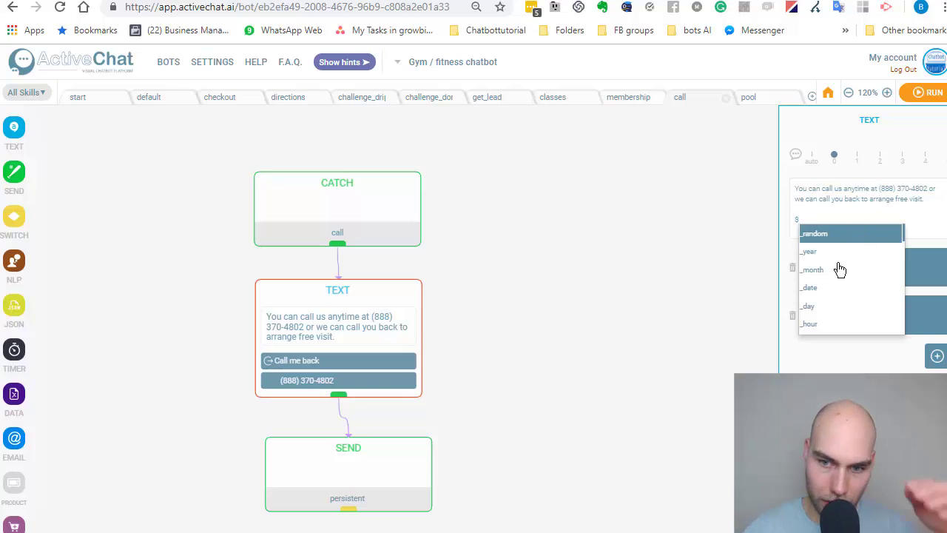
pyautogui.scroll(-4, 839, 295)
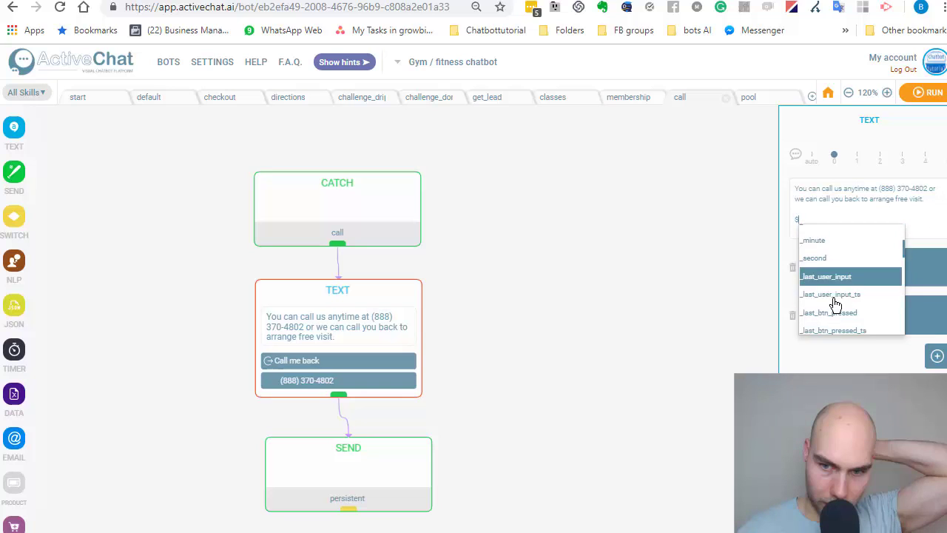
pyautogui.scroll(2, 839, 287)
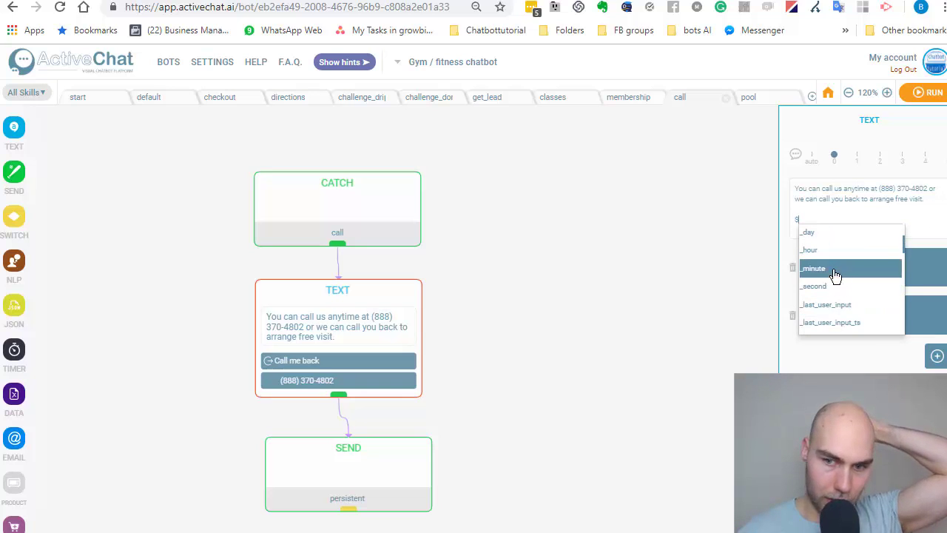
pyautogui.scroll(2, 836, 278)
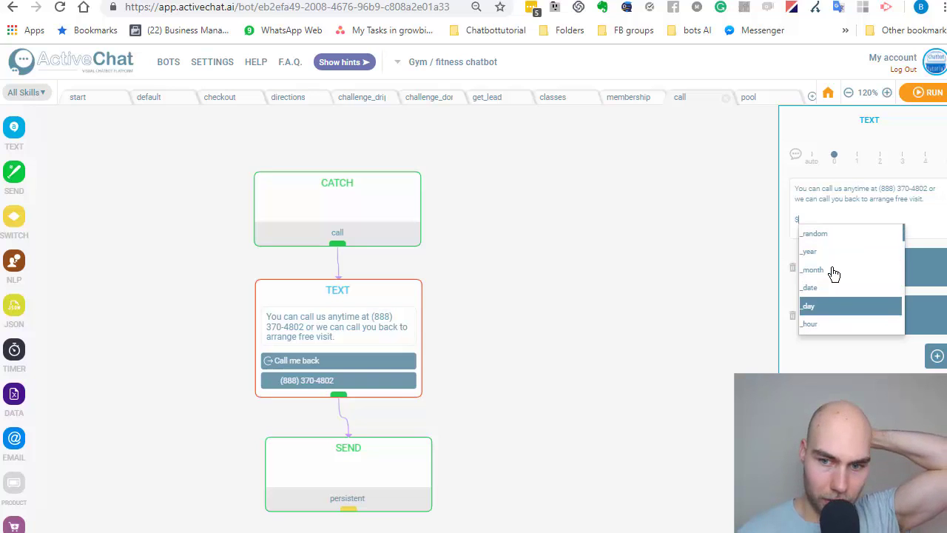
pyautogui.scroll(-5, 833, 274)
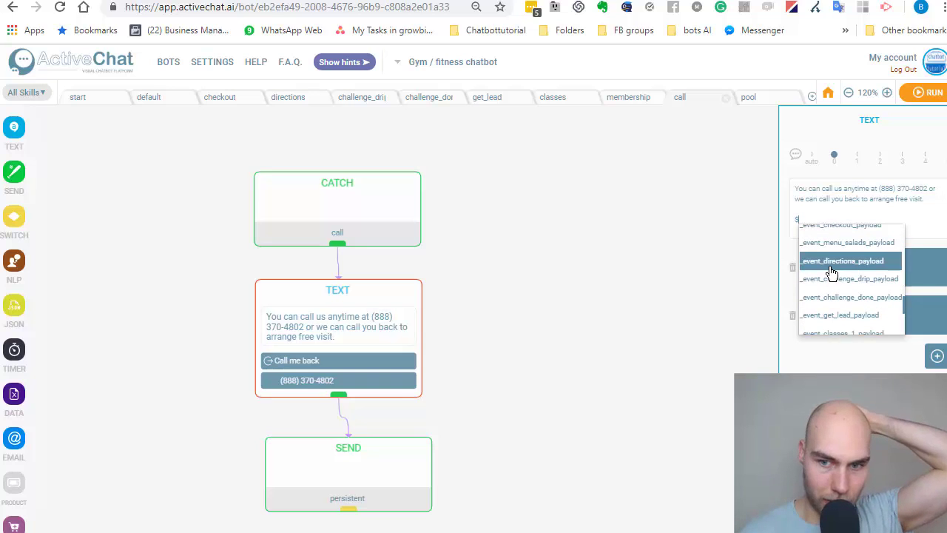
pyautogui.scroll(5, 831, 272)
pyautogui.scroll(-5, 832, 272)
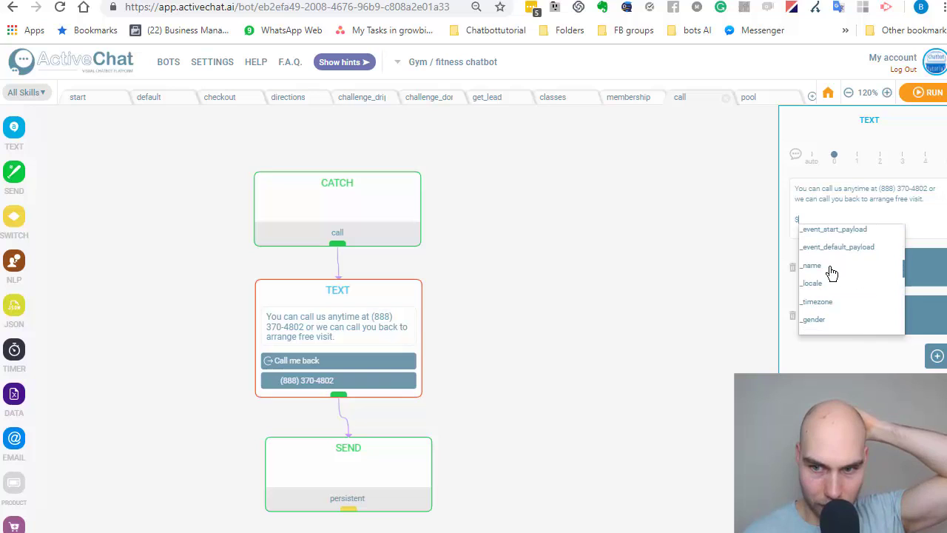
pyautogui.scroll(-2, 831, 272)
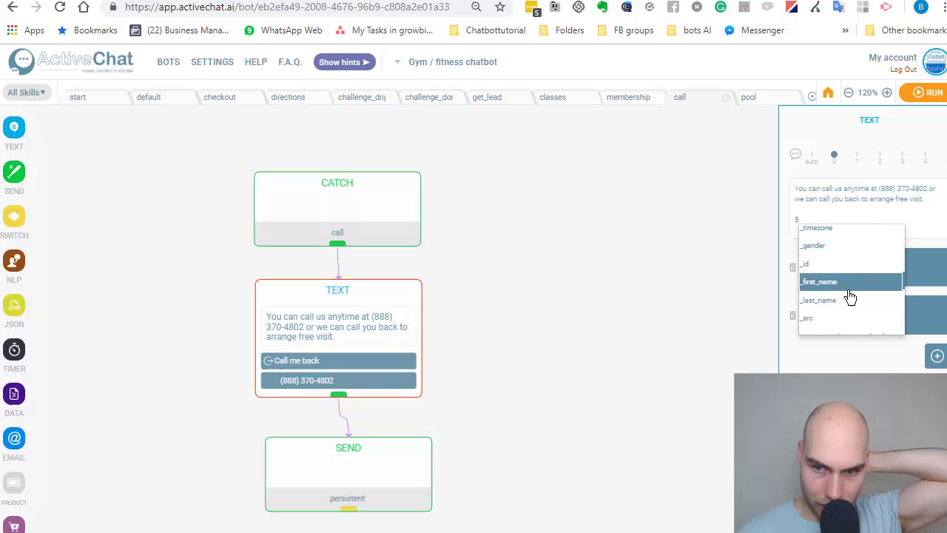
pyautogui.scroll(-2, 843, 277)
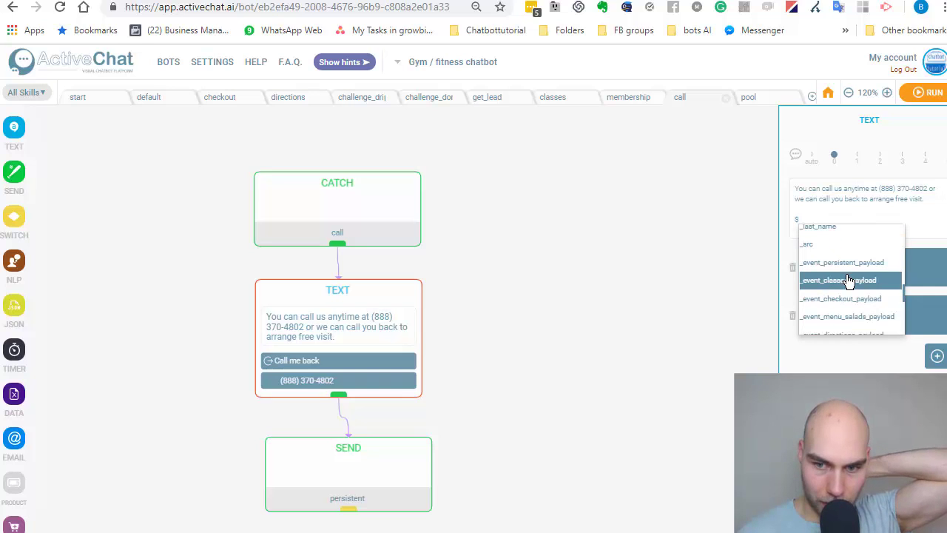
pyautogui.scroll(3, 847, 278)
pyautogui.click(805, 215)
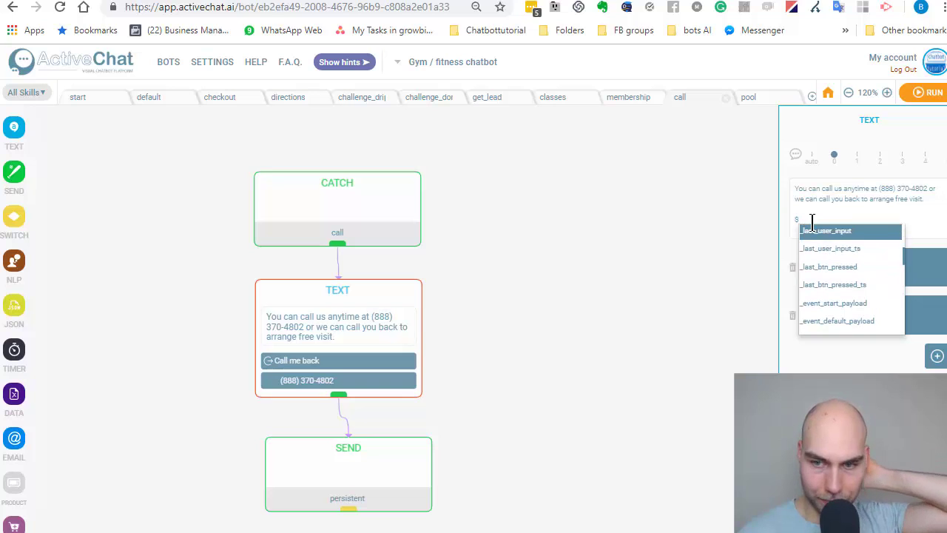
pyautogui.moveTo(805, 214); pyautogui.dragTo(786, 231)
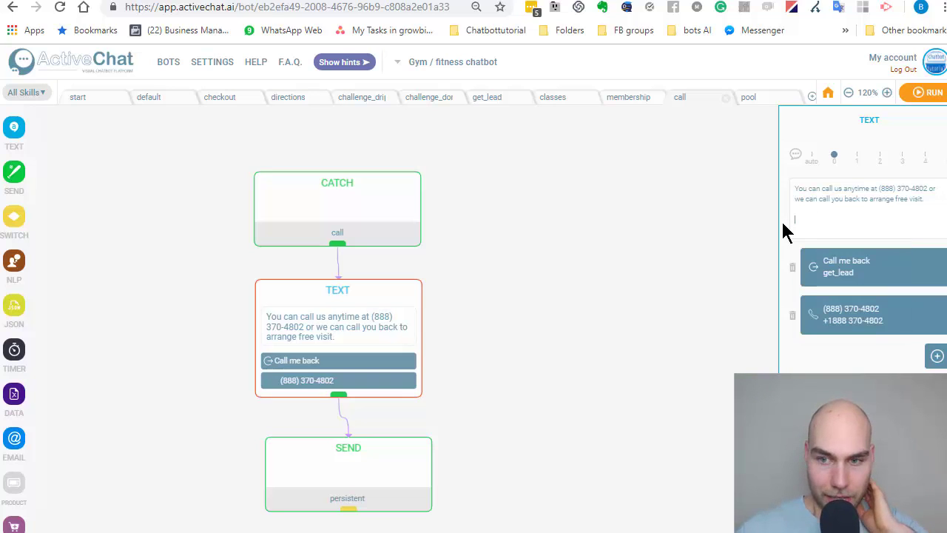
pyautogui.press('BackSpace')
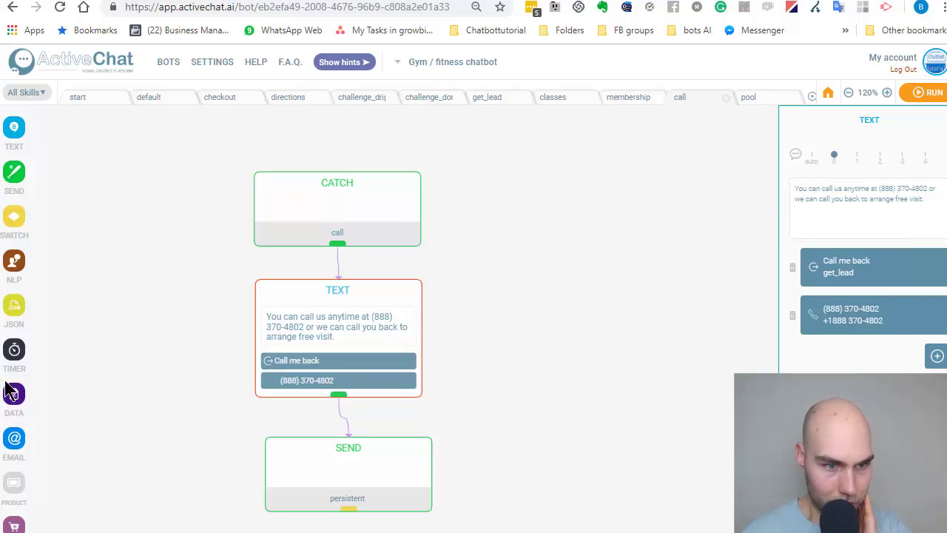
# Drop an EMAIL block into the call flow, view its settings, then delete it.
pyautogui.moveTo(14, 440); pyautogui.dragTo(592, 275)
pyautogui.click(564, 219)
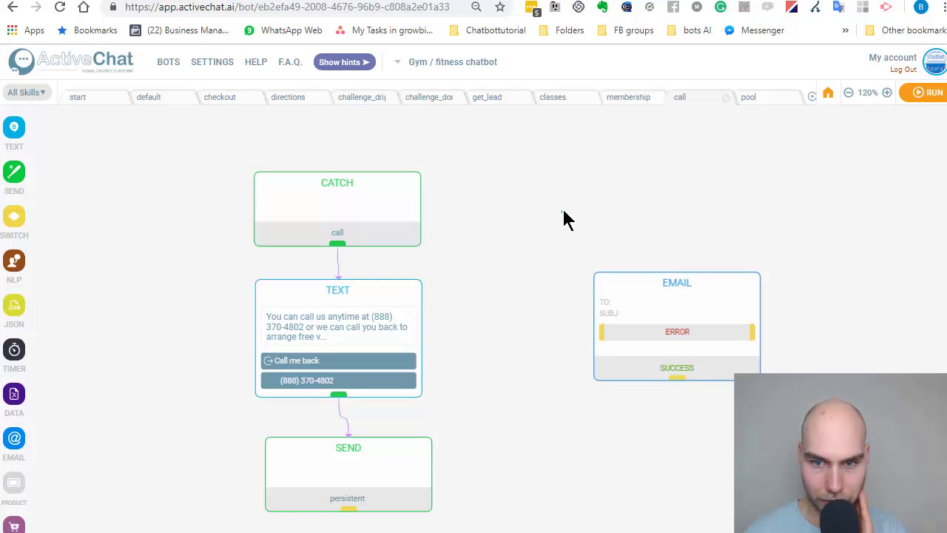
pyautogui.rightClick(503, 245)
pyautogui.click(480, 349)
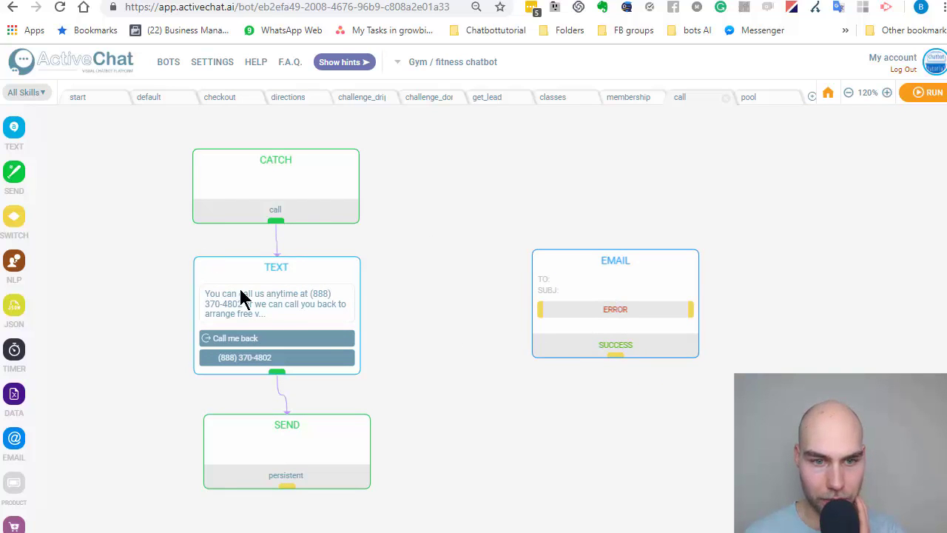
pyautogui.click(606, 285)
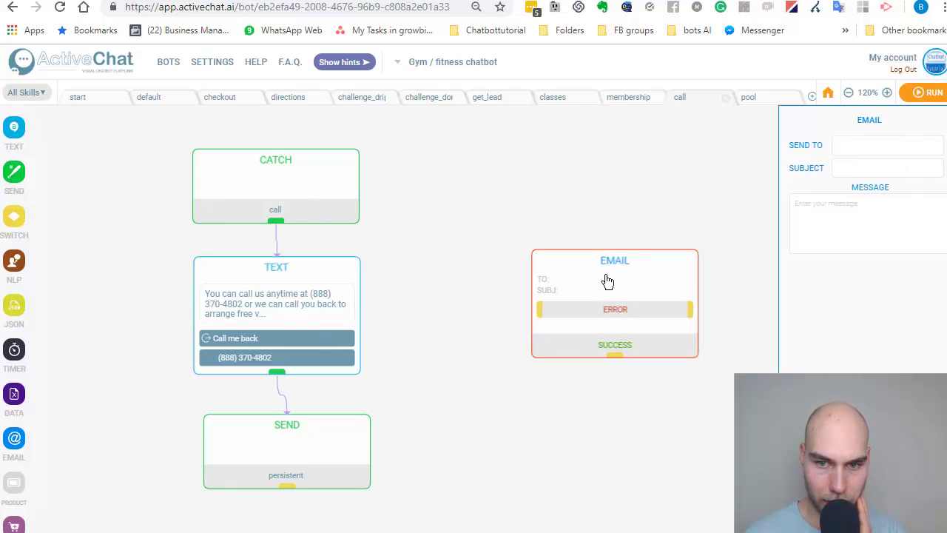
pyautogui.rightClick(596, 261)
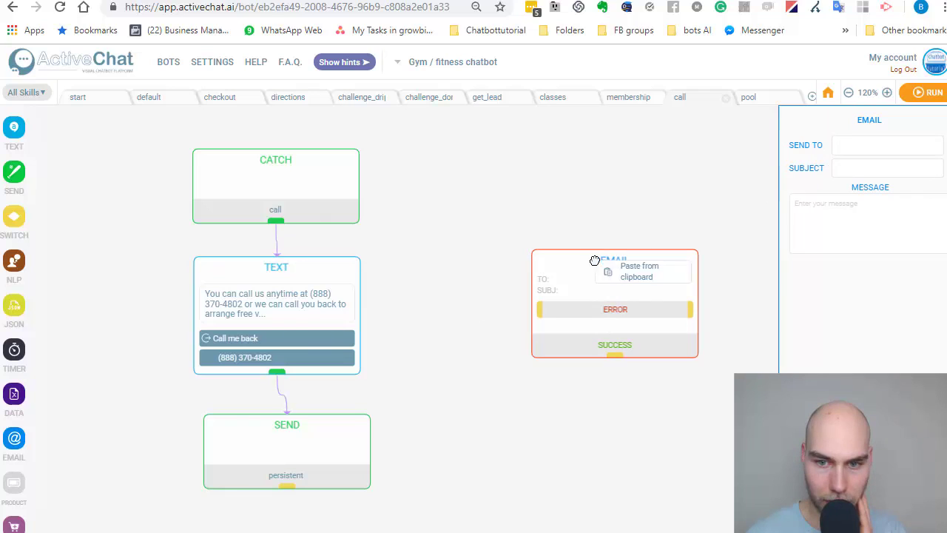
pyautogui.click(555, 208)
pyautogui.click(568, 288)
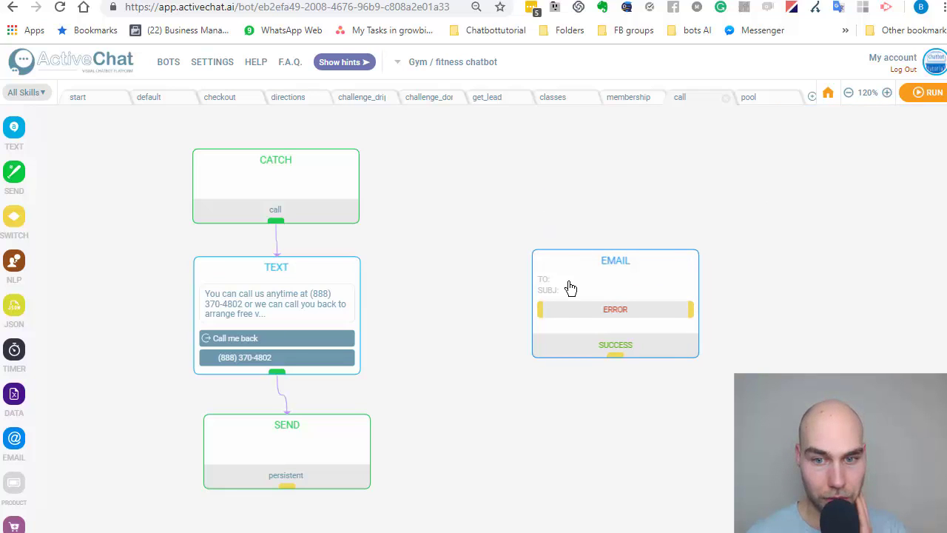
pyautogui.press('Delete')
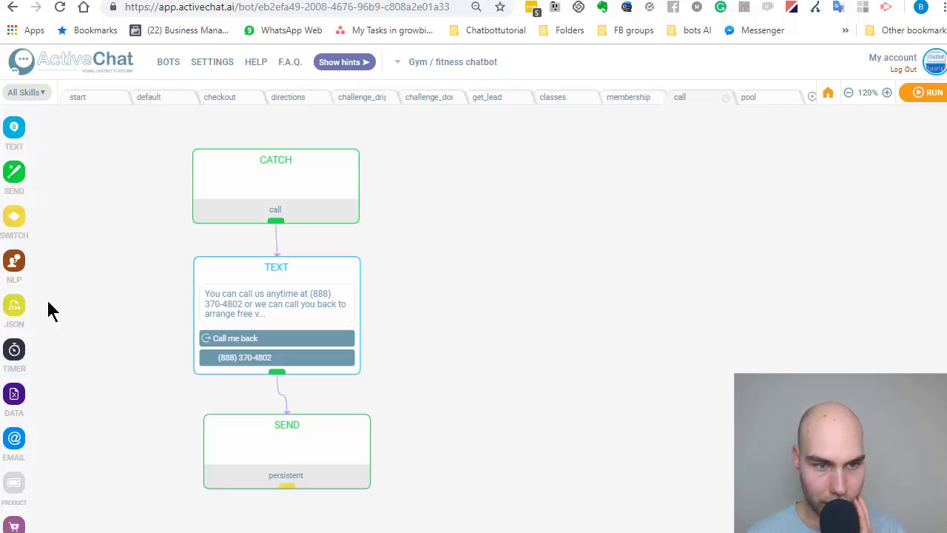
pyautogui.rightClick(75, 299)
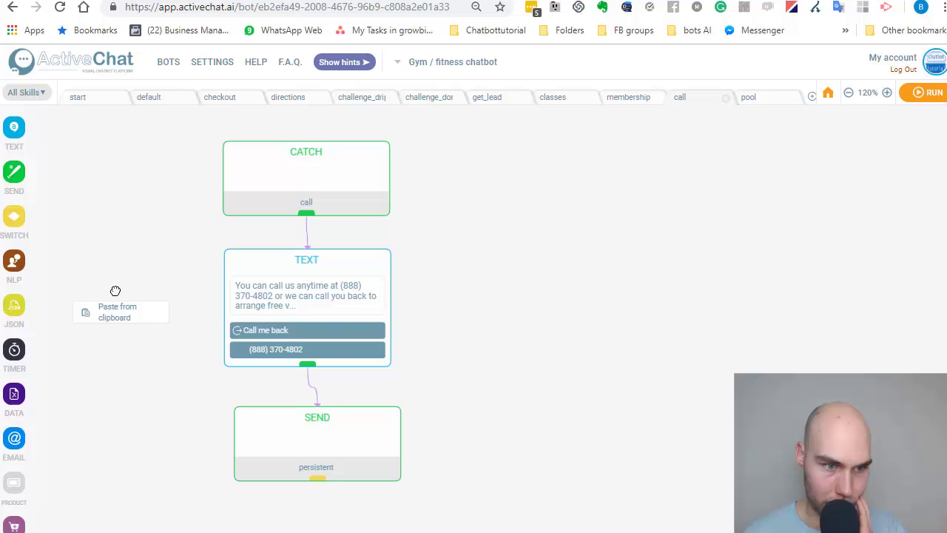
pyautogui.click(71, 262)
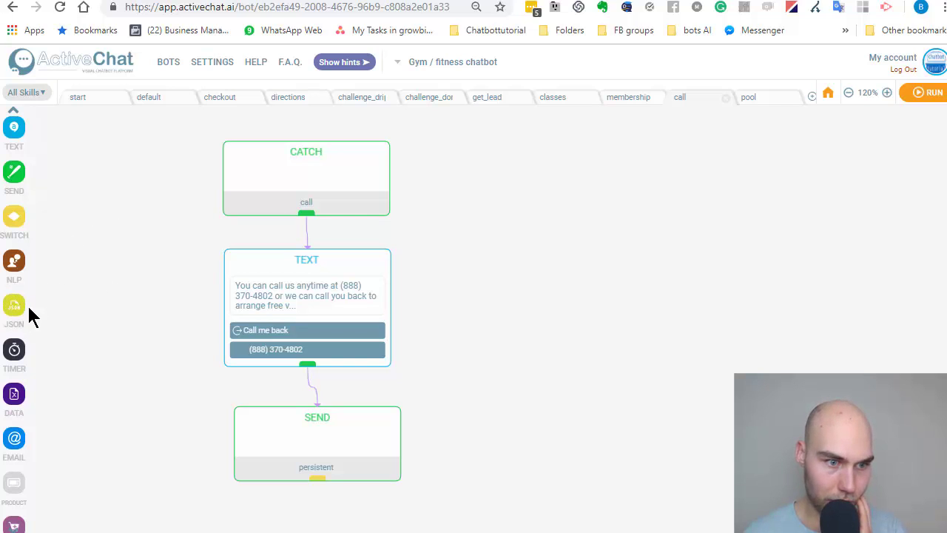
pyautogui.moveTo(22, 311); pyautogui.dragTo(590, 264)
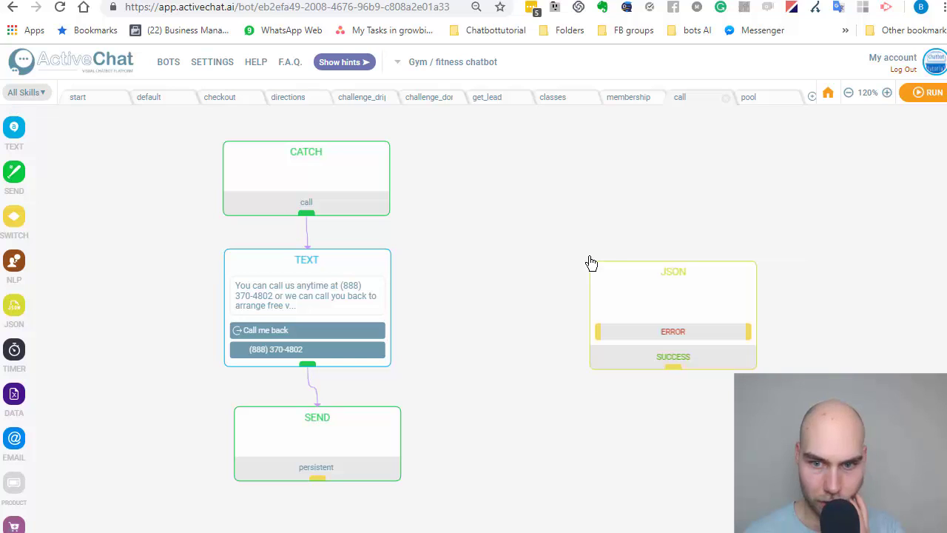
pyautogui.rightClick(548, 349)
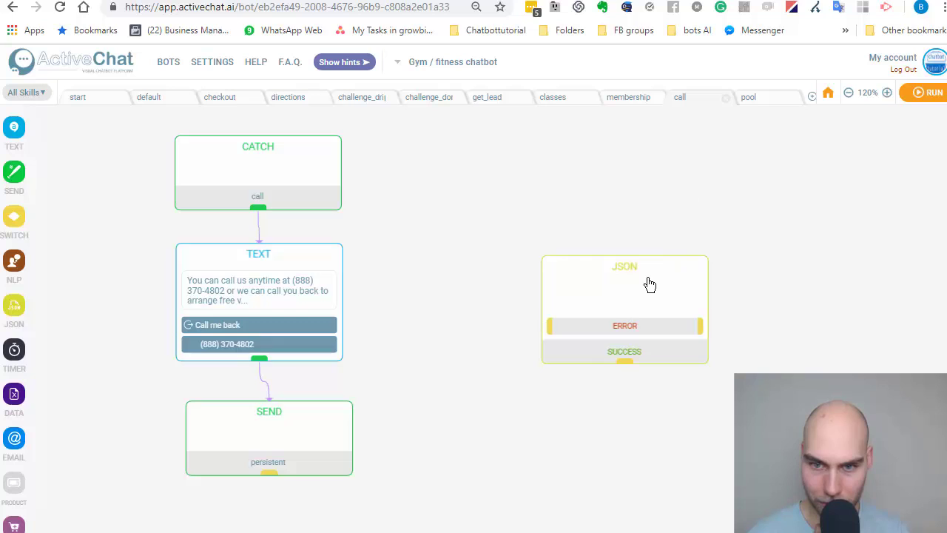
pyautogui.moveTo(649, 284); pyautogui.dragTo(598, 222)
pyautogui.rightClick(552, 255)
pyautogui.click(547, 283)
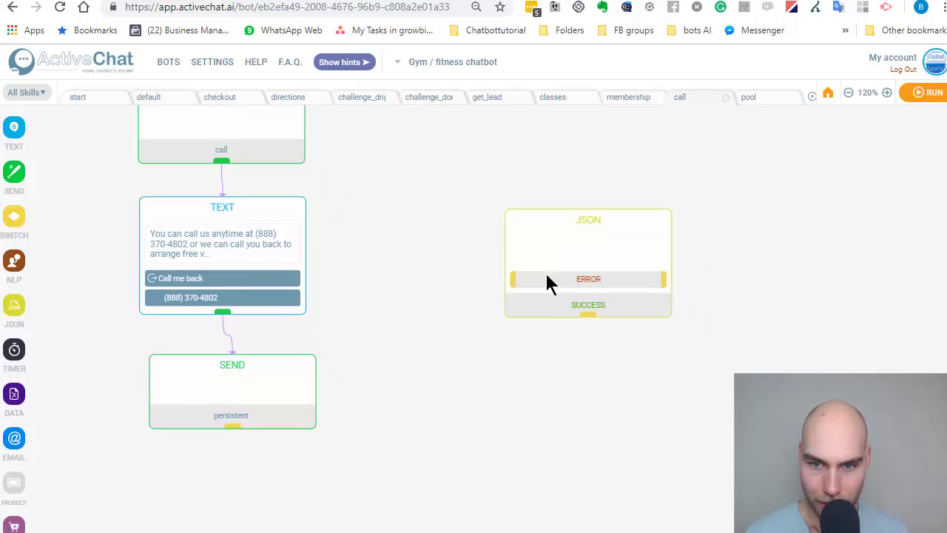
pyautogui.click(572, 245)
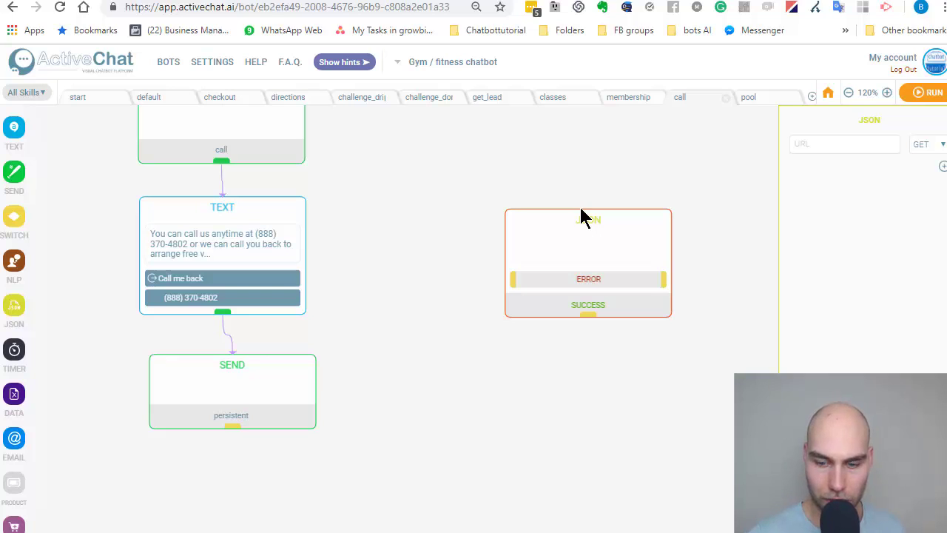
pyautogui.press('Delete')
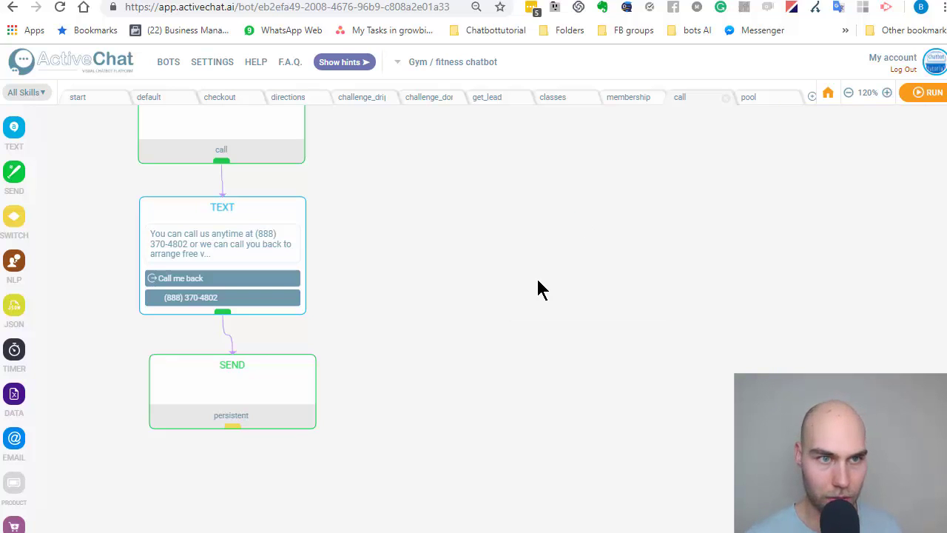
pyautogui.rightClick(537, 278)
pyautogui.moveTo(683, 327); pyautogui.dragTo(624, 302)
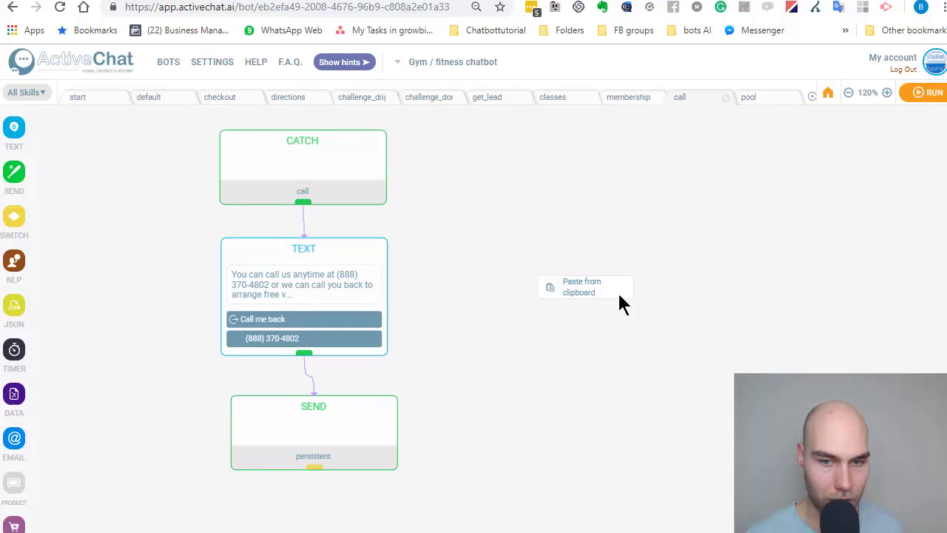
# Close the context menu and pan the call skill's flow.
pyautogui.click(493, 238)
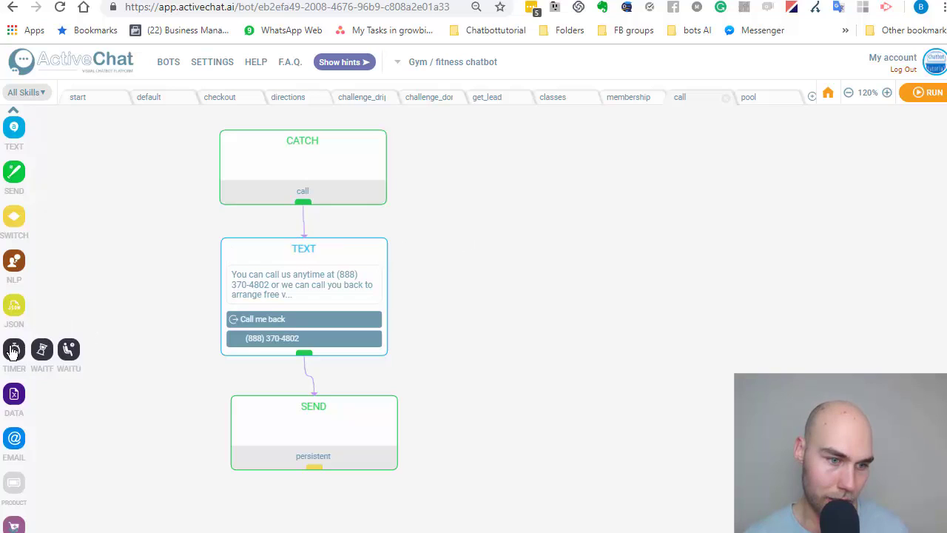
pyautogui.scroll(-1, 13, 351)
pyautogui.moveTo(18, 444)
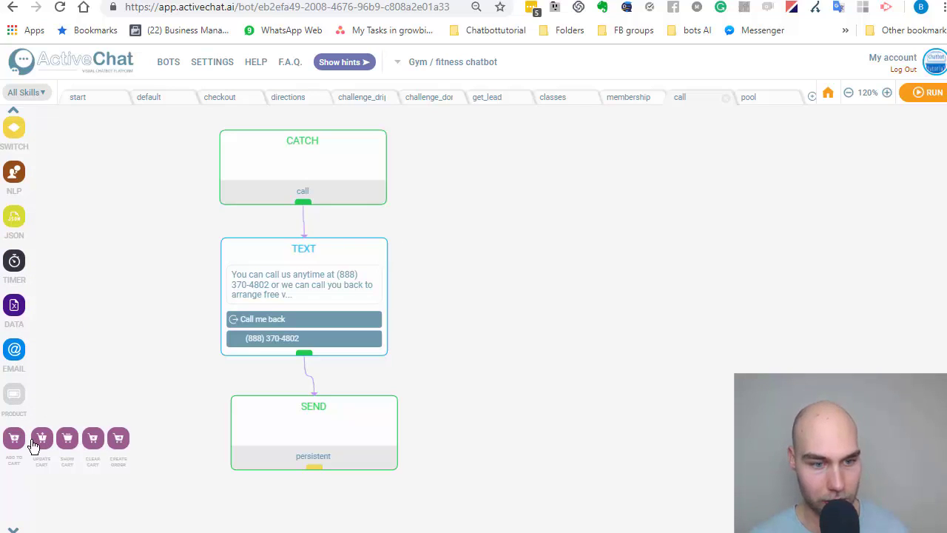
pyautogui.rightClick(148, 203)
pyautogui.moveTo(182, 233); pyautogui.dragTo(229, 268)
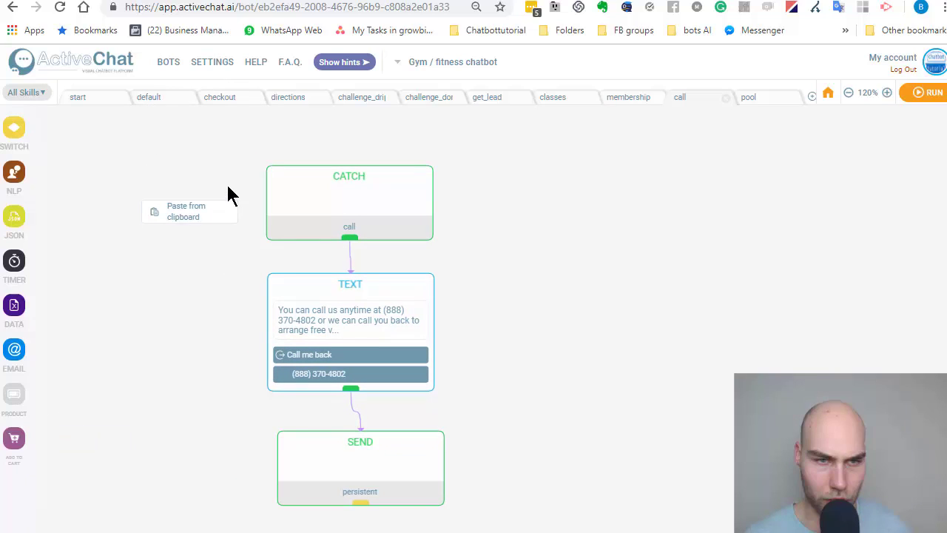
# Switch to the start skill and pan to its CATCH, TEXT and LISTEN blocks.
pyautogui.click(104, 98)
pyautogui.rightClick(115, 198)
pyautogui.moveTo(136, 248); pyautogui.dragTo(175, 387)
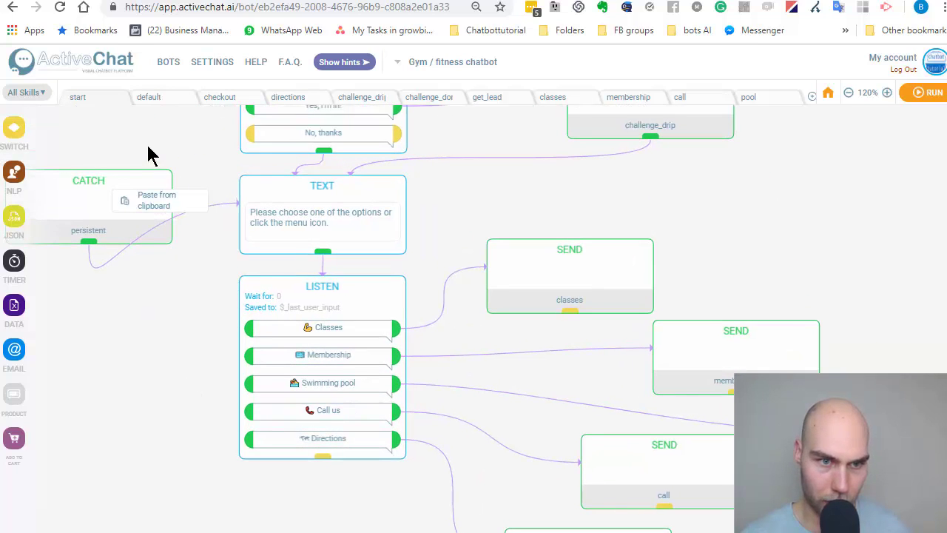
pyautogui.rightClick(182, 139)
pyautogui.scroll(2, 148, 222)
pyautogui.click(145, 203)
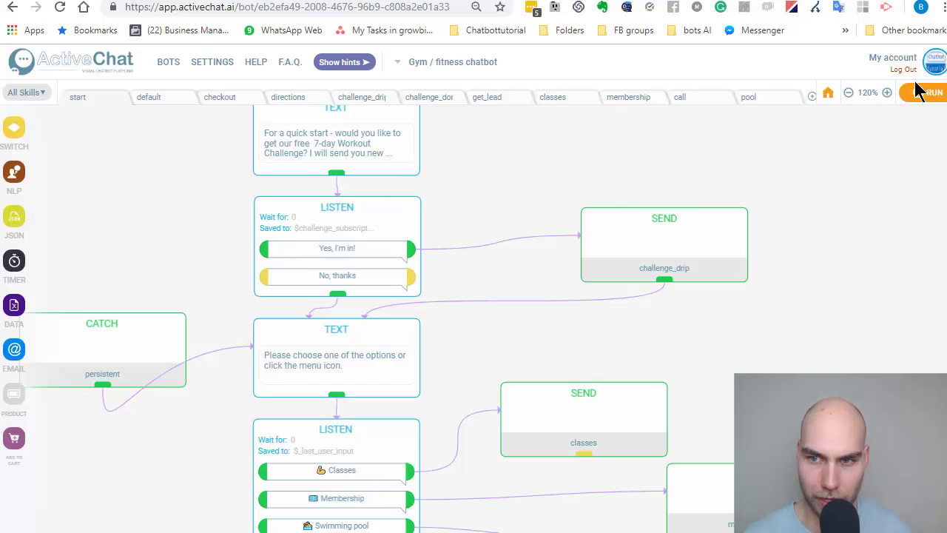
pyautogui.moveTo(201, 69)
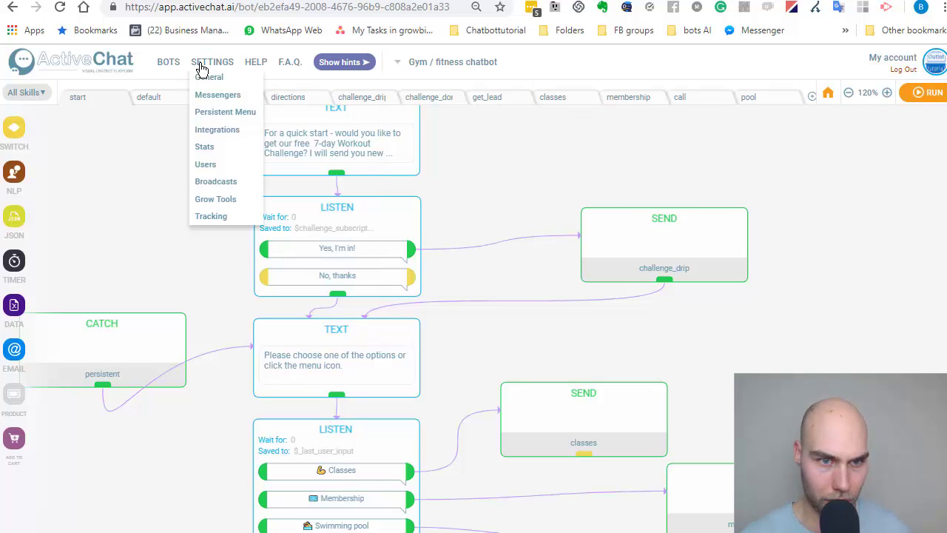
# Open Persistent Menu settings, add two items with one as a Submenu, then delete both.
pyautogui.click(223, 117)
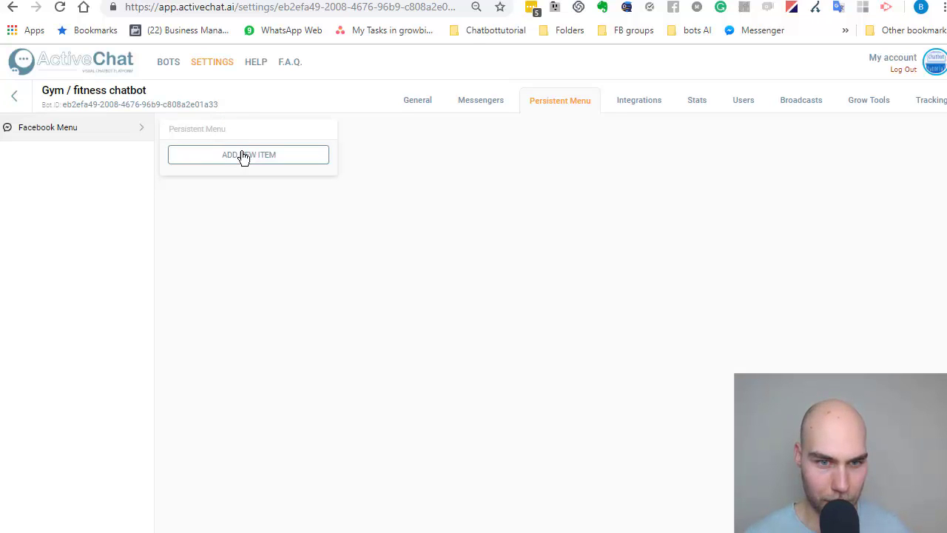
pyautogui.click(244, 155)
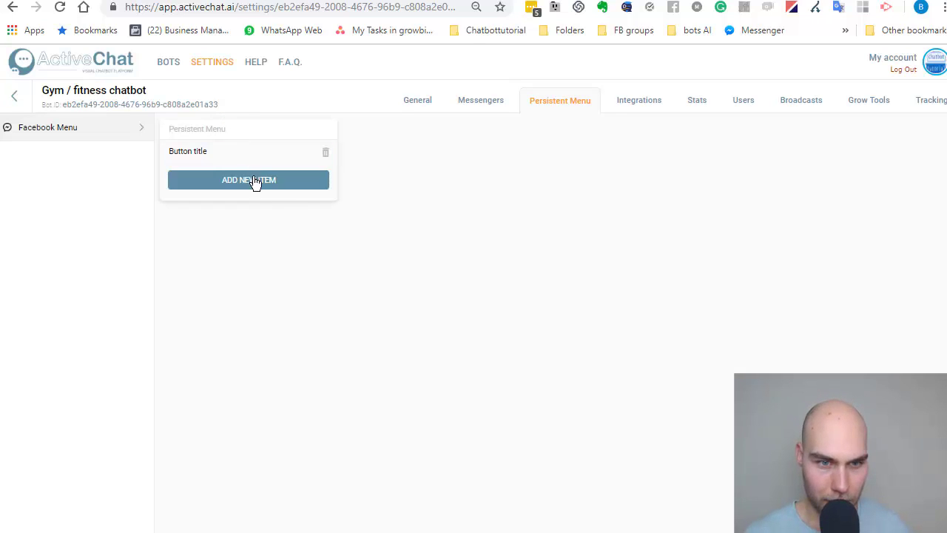
pyautogui.click(317, 182)
pyautogui.click(313, 155)
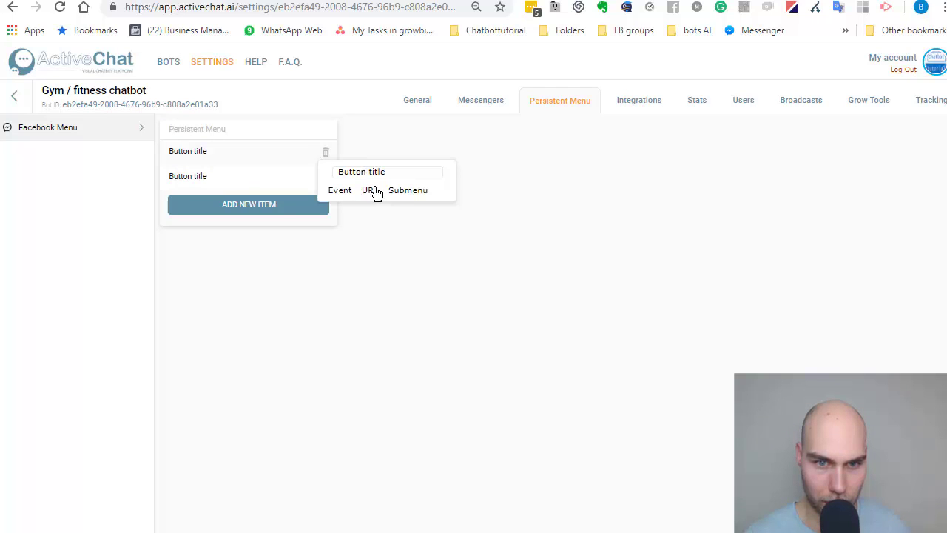
pyautogui.click(414, 191)
pyautogui.click(461, 138)
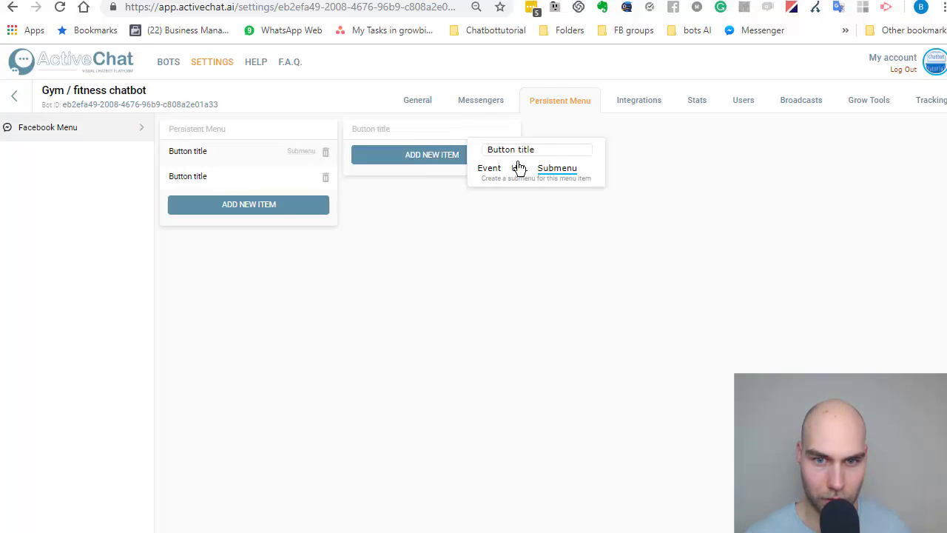
pyautogui.click(408, 242)
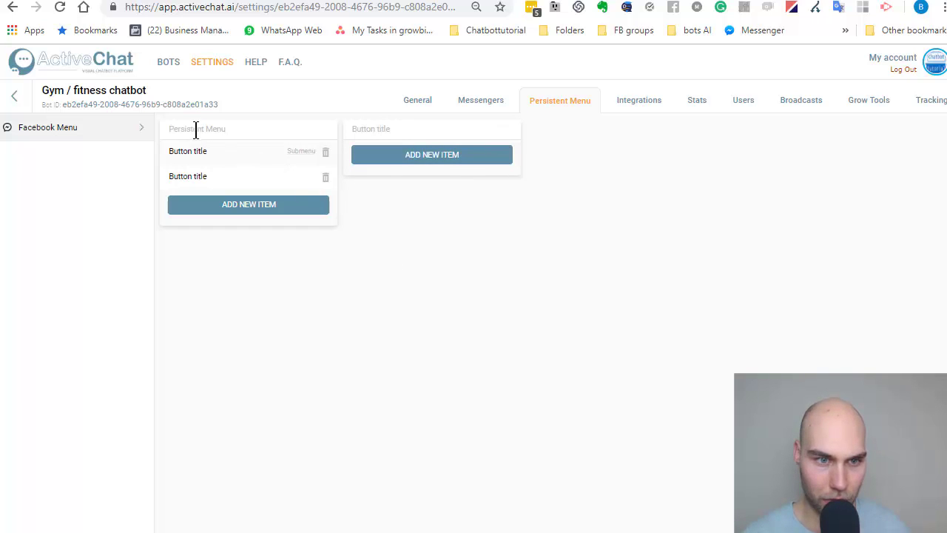
pyautogui.click(326, 152)
pyautogui.click(326, 155)
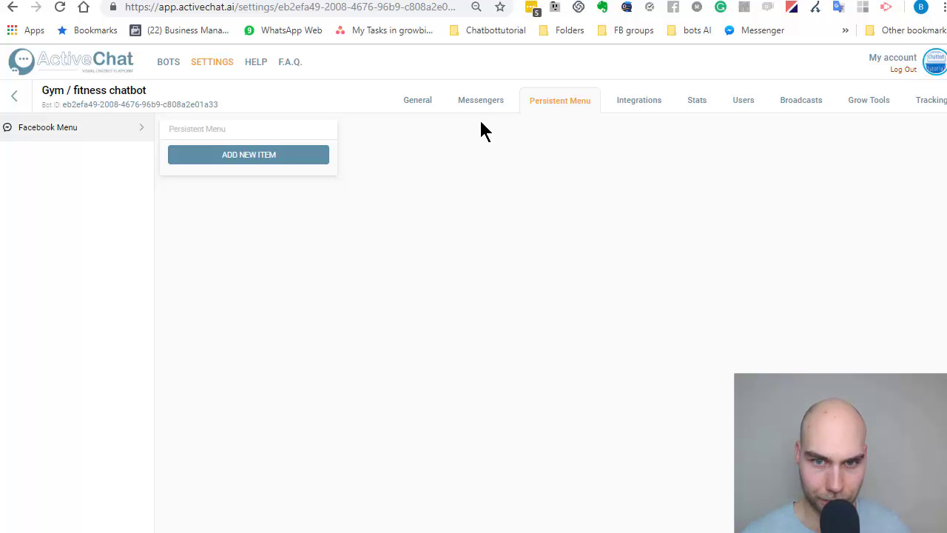
# Open Integrations, dismiss the survey with Ask Me Later, and check the empty Dialogflow API Token field.
pyautogui.click(654, 107)
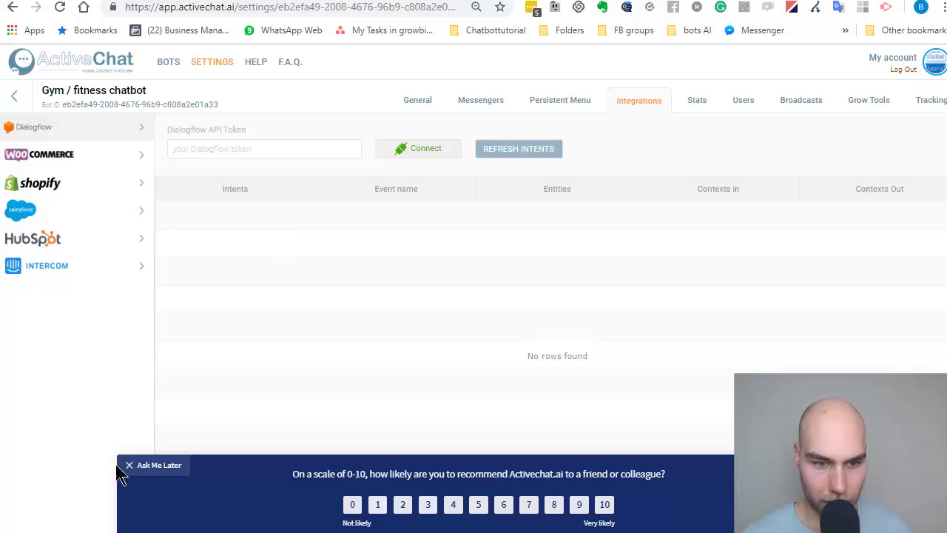
pyautogui.click(133, 466)
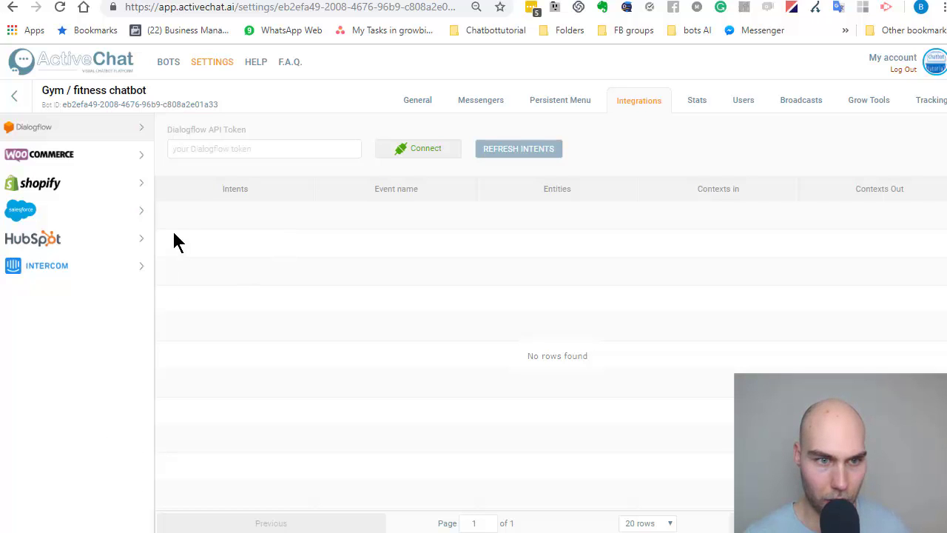
pyautogui.click(270, 146)
pyautogui.click(303, 258)
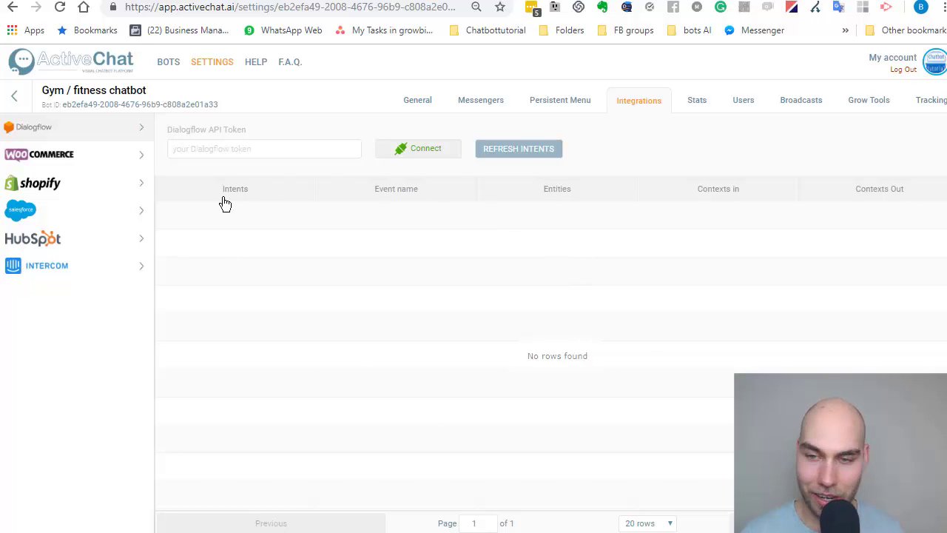
# Browse the WooCommerce and Salesforce integrations, ending on the empty Shopify connection form.
pyautogui.click(58, 164)
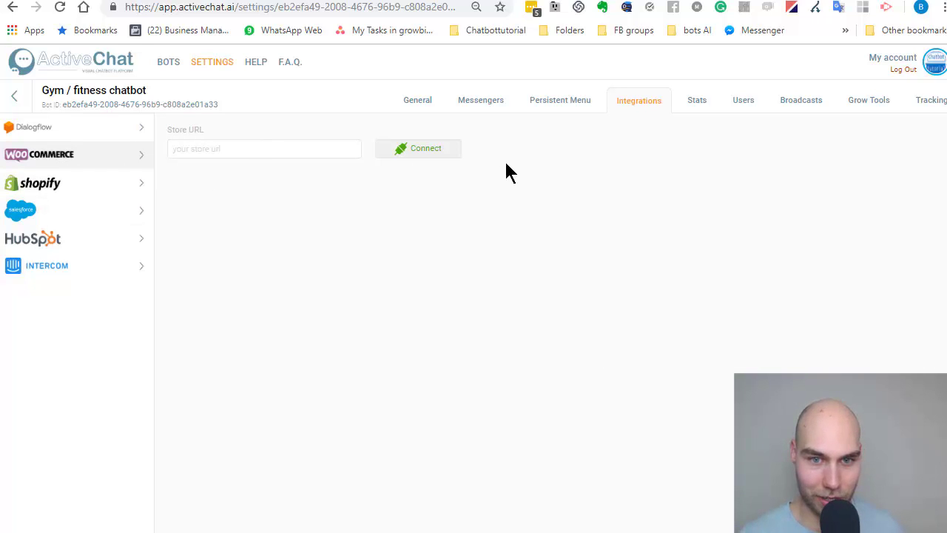
pyautogui.click(89, 207)
pyautogui.click(93, 185)
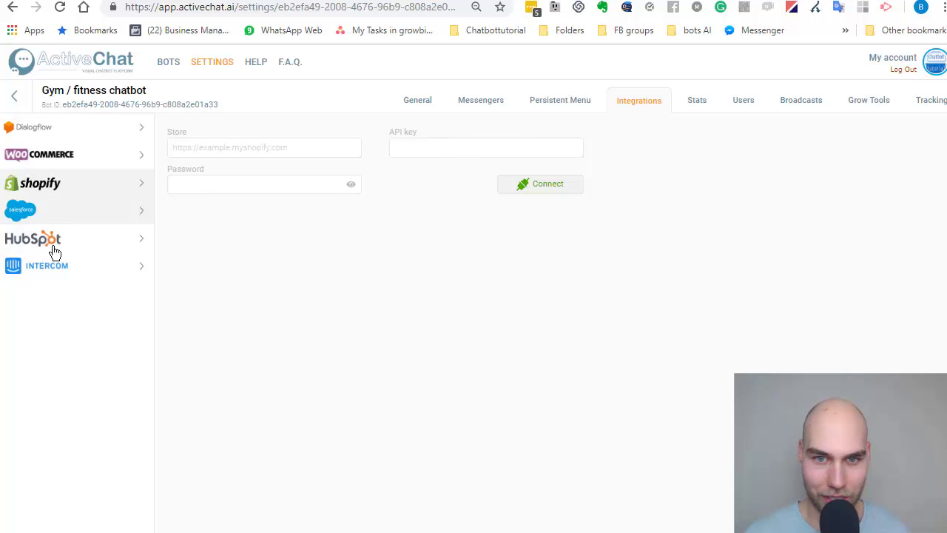
# View the Messengers channel settings, then switch to the Broadcasts settings.
pyautogui.click(469, 106)
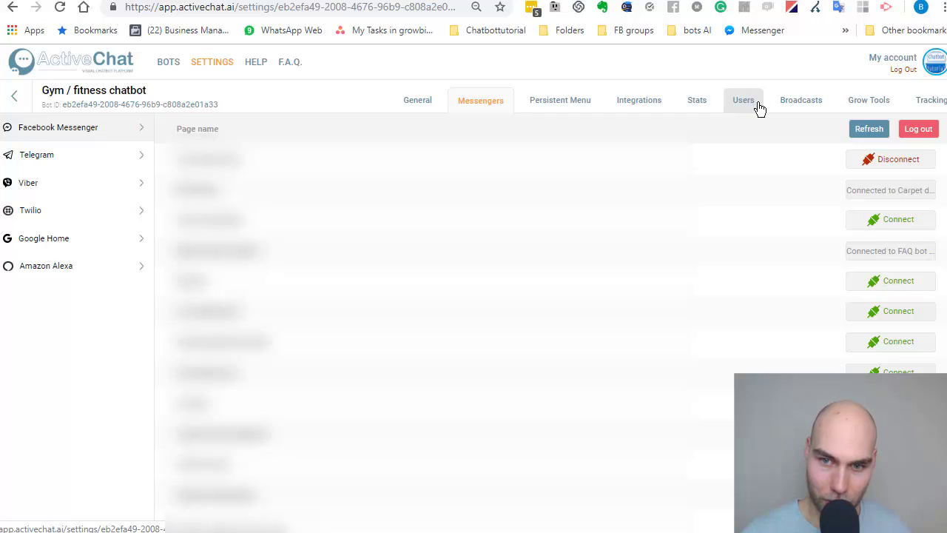
pyautogui.click(796, 105)
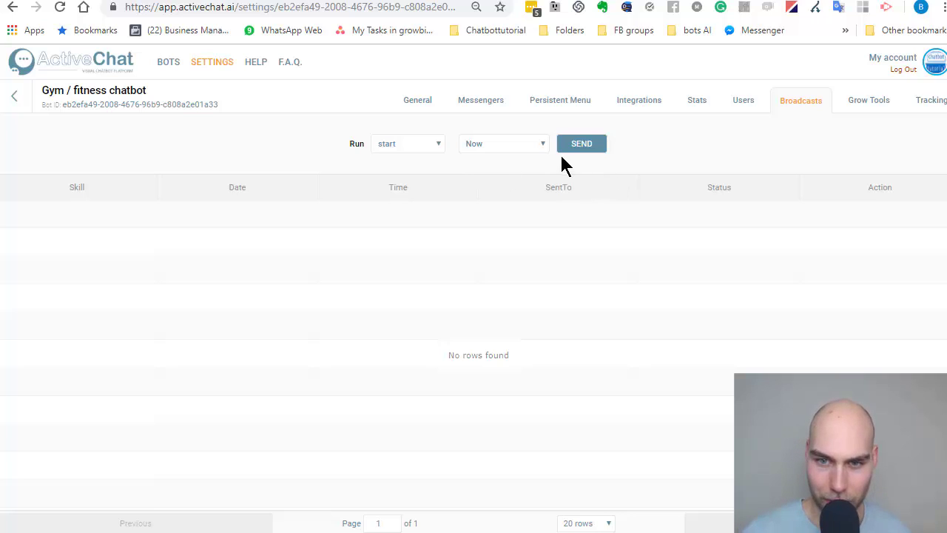
# Try the checkout skill in the broadcast skill list and glance at the chatbot's users.
pyautogui.click(439, 145)
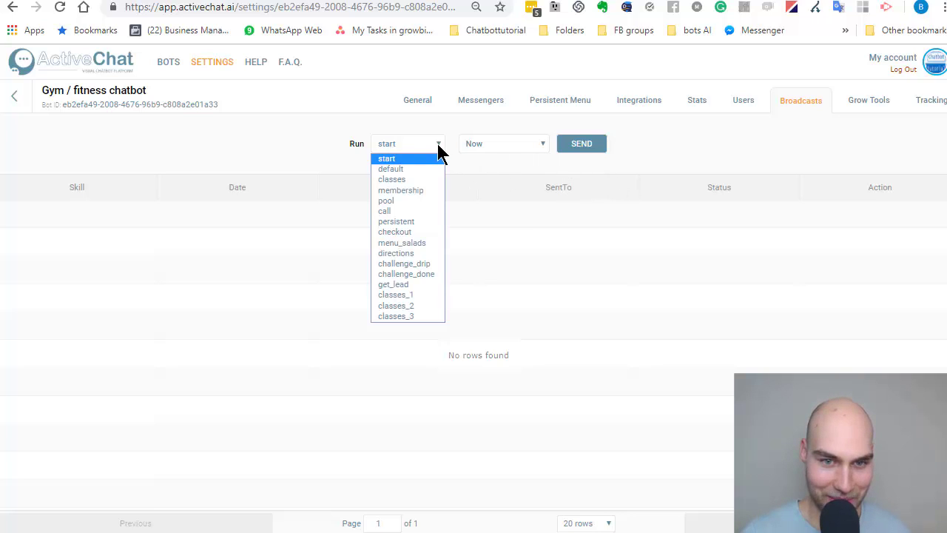
pyautogui.click(410, 232)
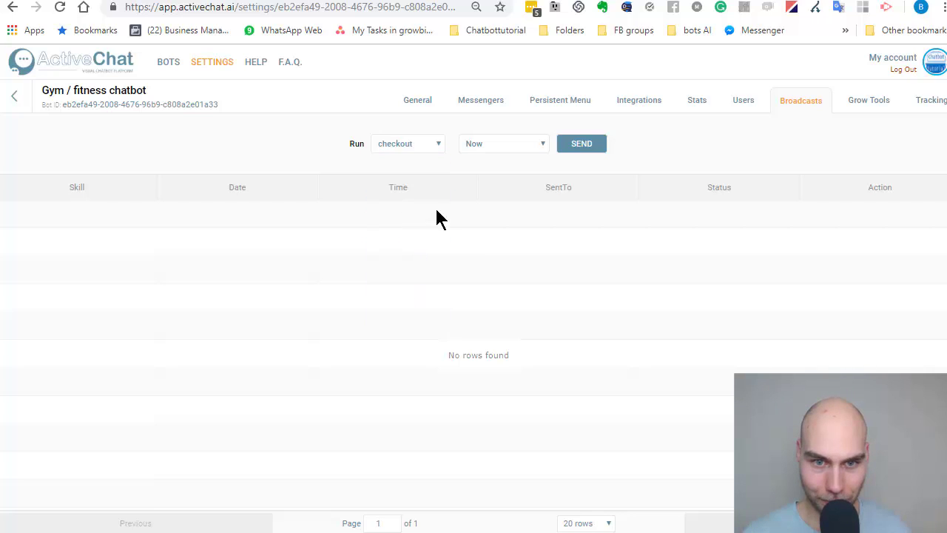
pyautogui.click(421, 146)
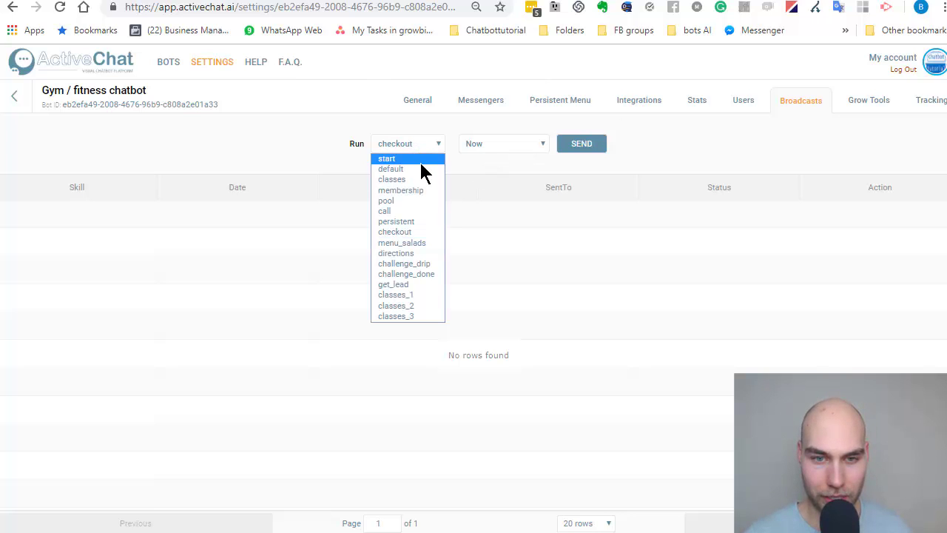
pyautogui.click(308, 154)
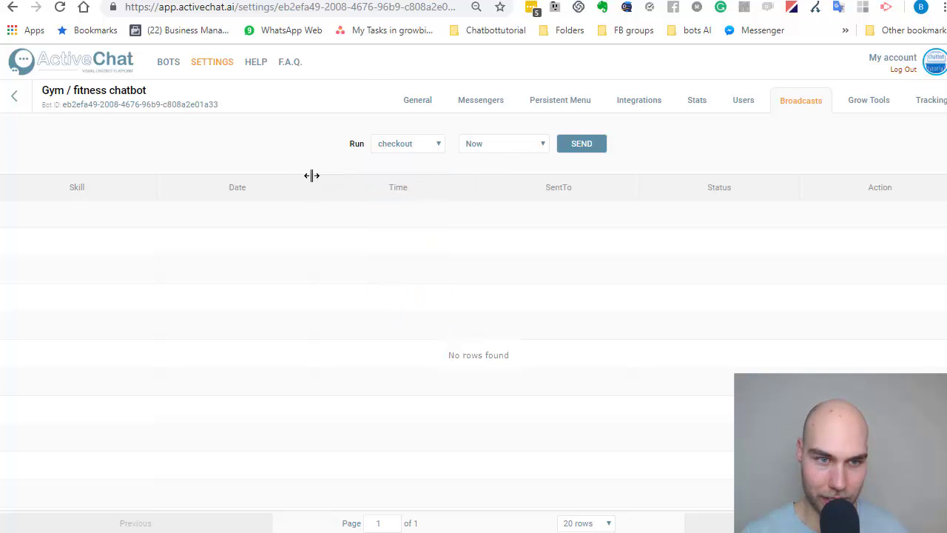
pyautogui.click(731, 101)
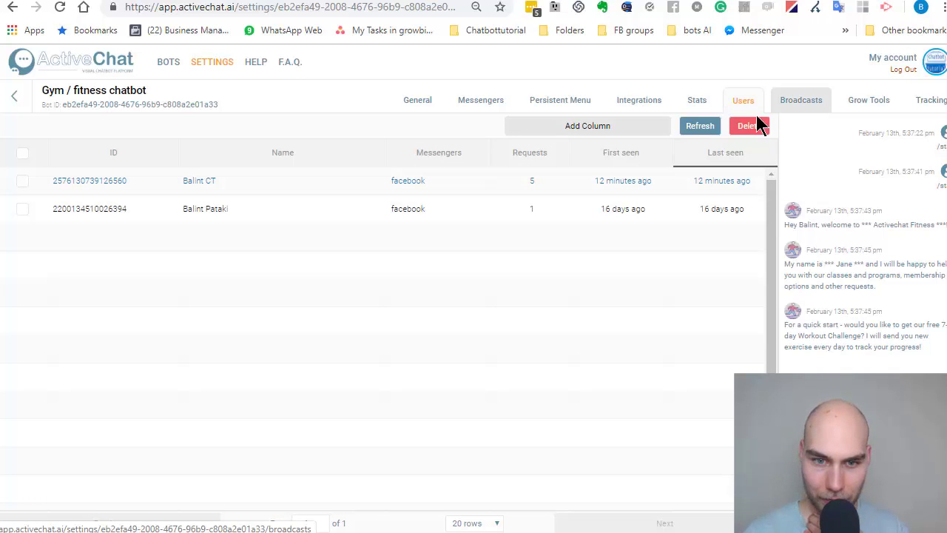
pyautogui.click(800, 101)
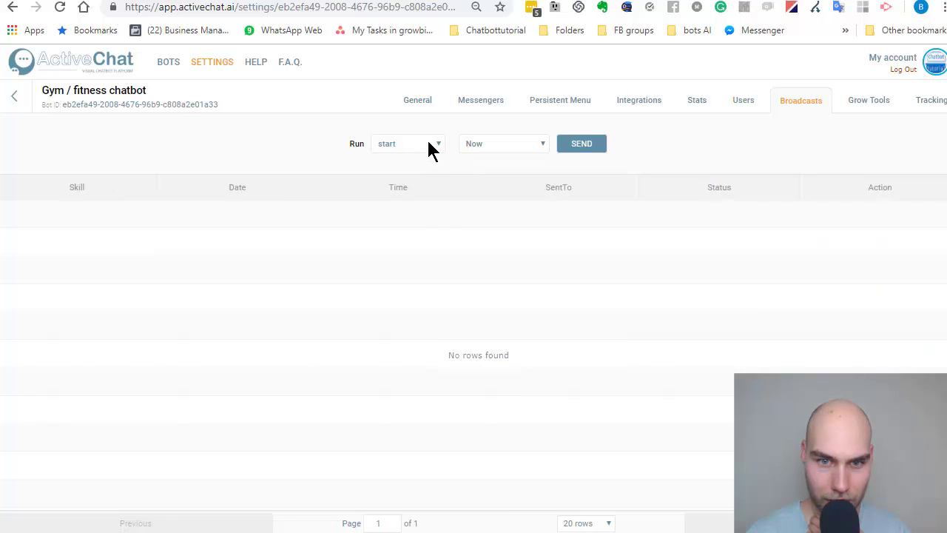
# Set the broadcast to run the start skill with timing kept at Now.
pyautogui.click(431, 147)
pyautogui.click(432, 148)
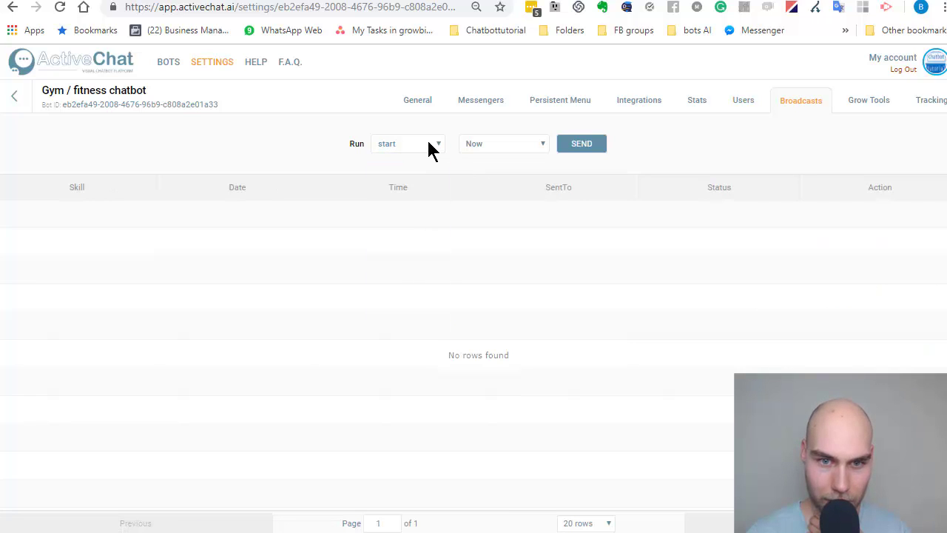
pyautogui.click(543, 148)
pyautogui.click(542, 151)
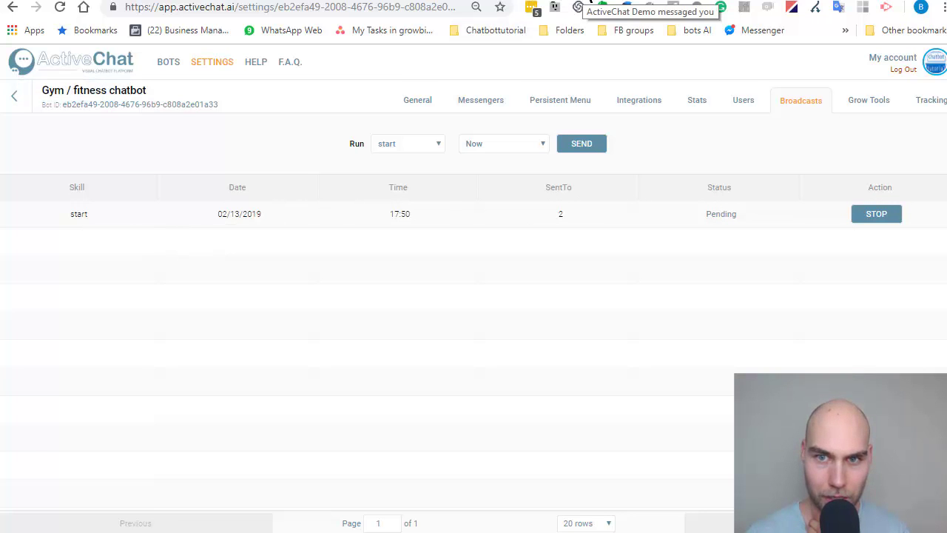
# Answer the ActiveChat Demo broadcast in Messenger with 'Yes, I'm in!' and return to ActiveChat.
pyautogui.click(592, 6)
pyautogui.click(133, 152)
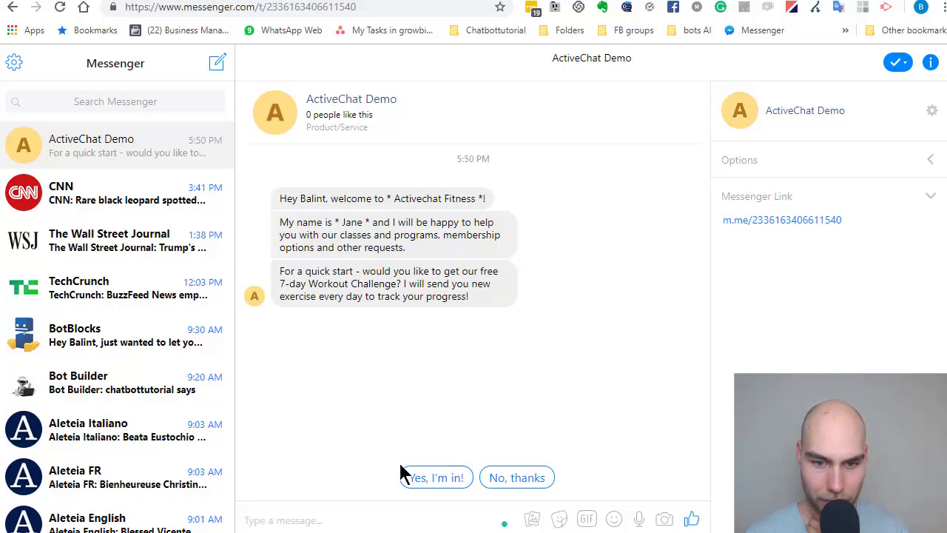
pyautogui.click(434, 477)
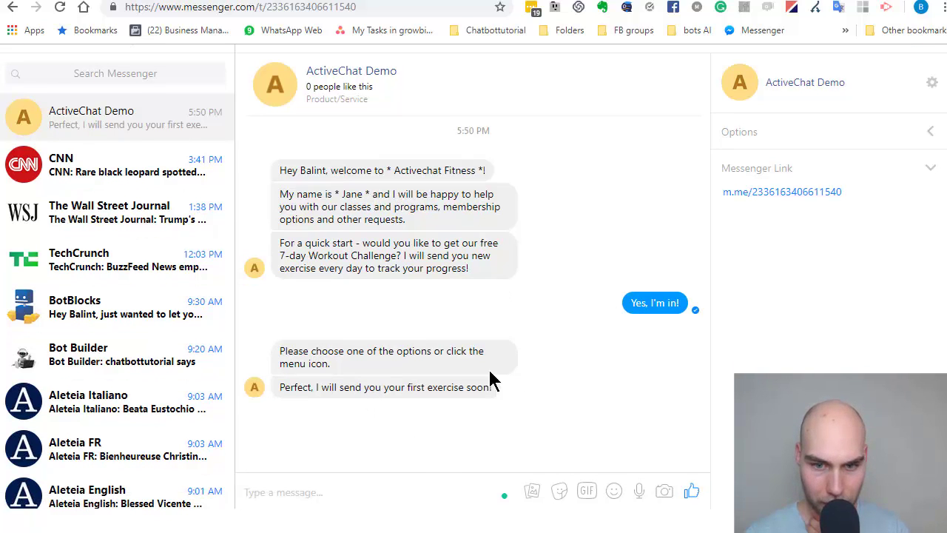
pyautogui.scroll(1, 548, 334)
pyautogui.hotkey('ctrl', 'Tab')
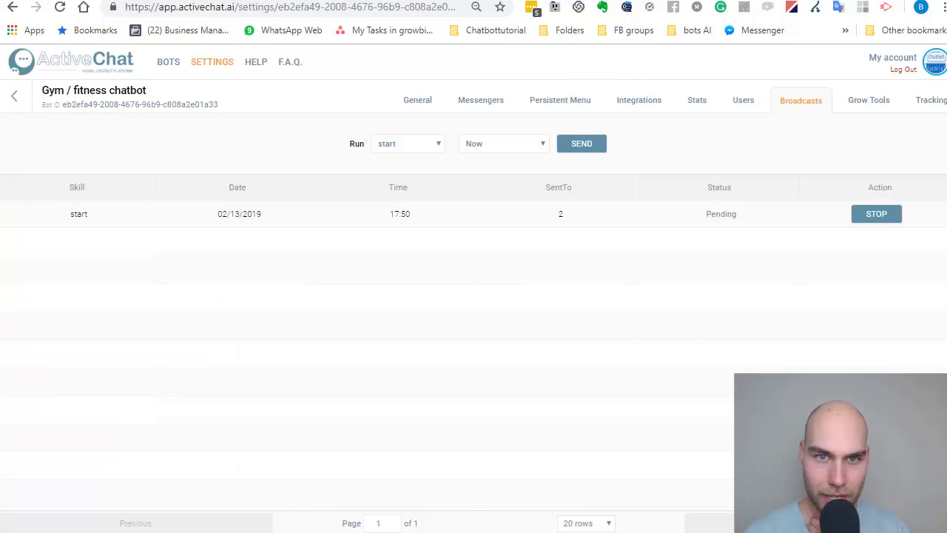
# Open the chat plugin code generator, choose a plugin colour, and keep the greeting on show.
pyautogui.click(860, 105)
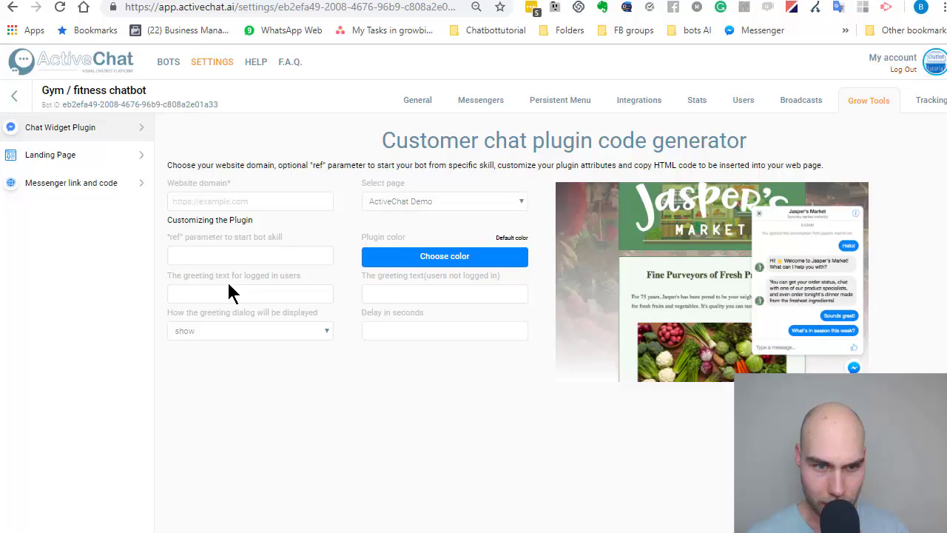
pyautogui.click(438, 259)
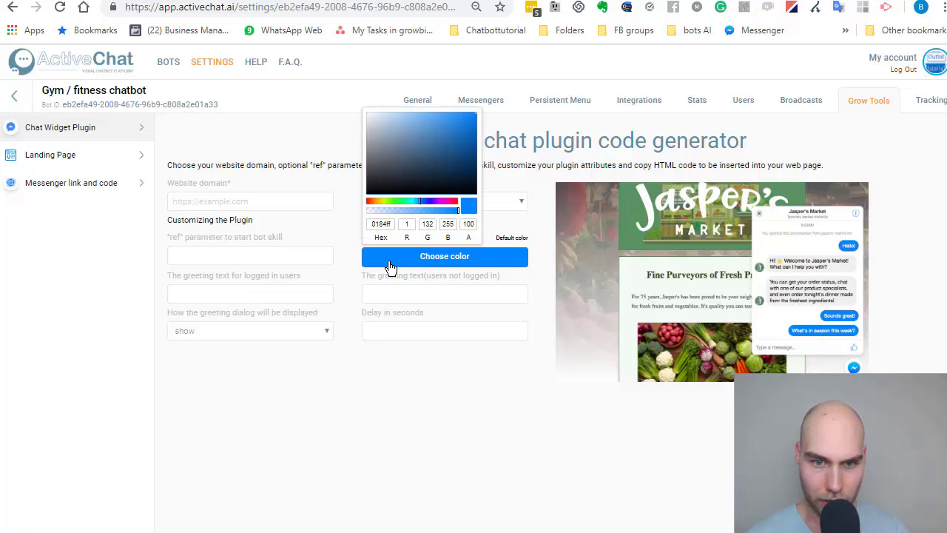
pyautogui.click(275, 296)
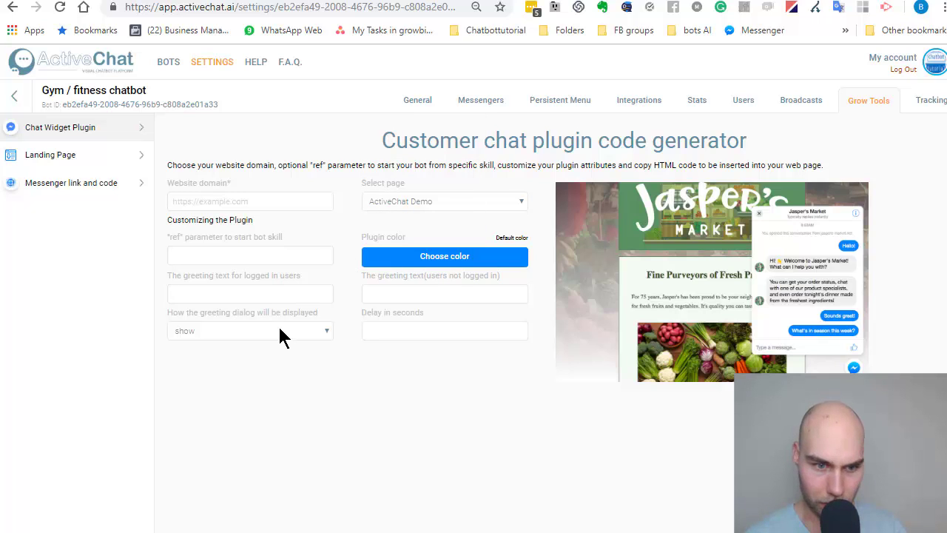
pyautogui.click(280, 330)
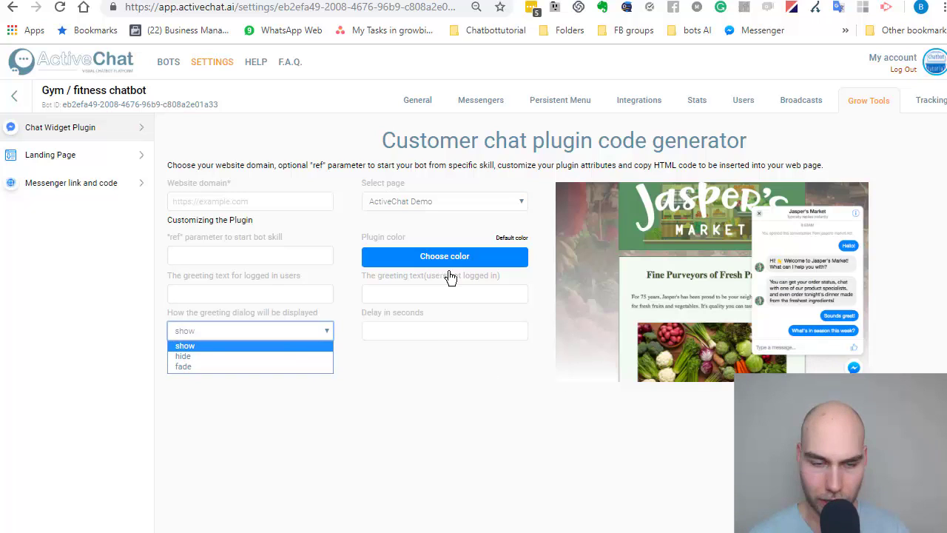
pyautogui.click(362, 386)
# Set the greeting delay to 5 seconds with the spin arrows.
pyautogui.click(408, 329)
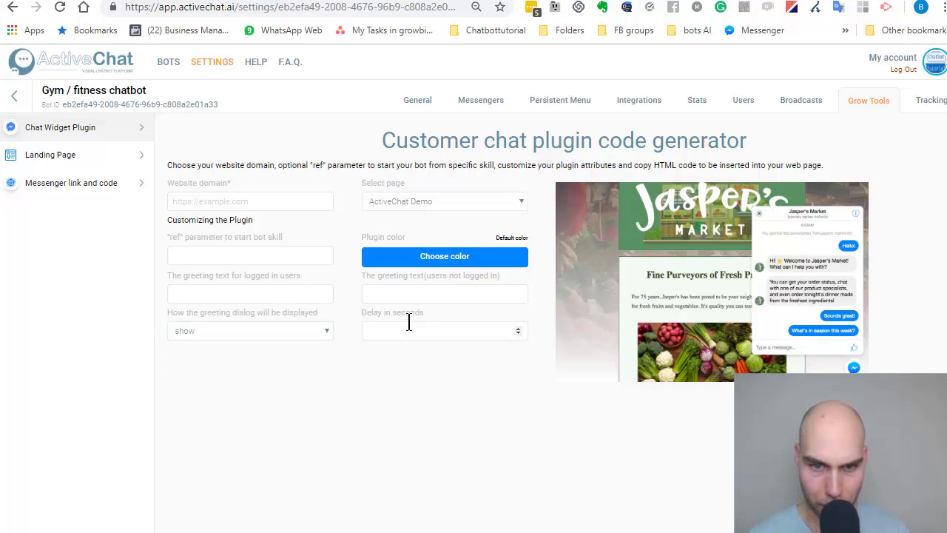
pyautogui.click(517, 328)
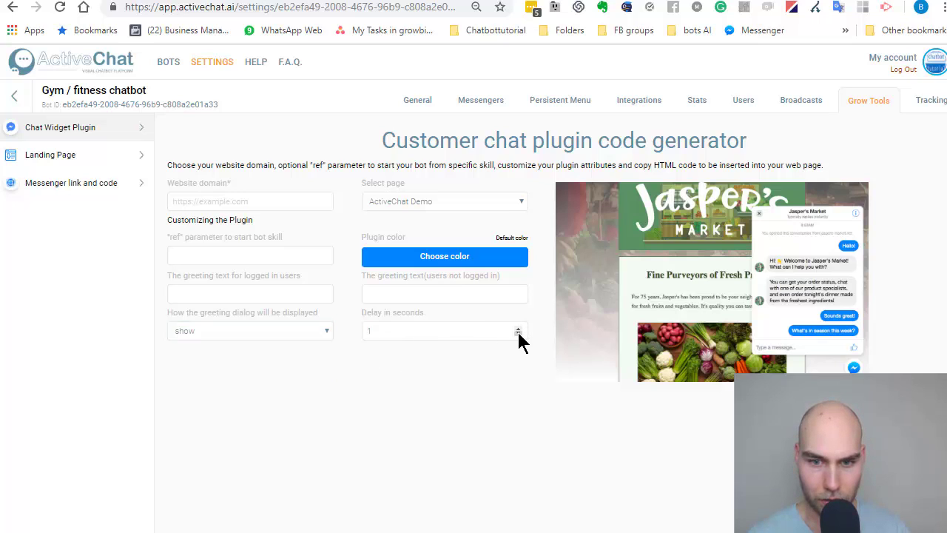
pyautogui.click(518, 329)
pyautogui.click(518, 330)
pyautogui.click(518, 330)
pyautogui.click(518, 329)
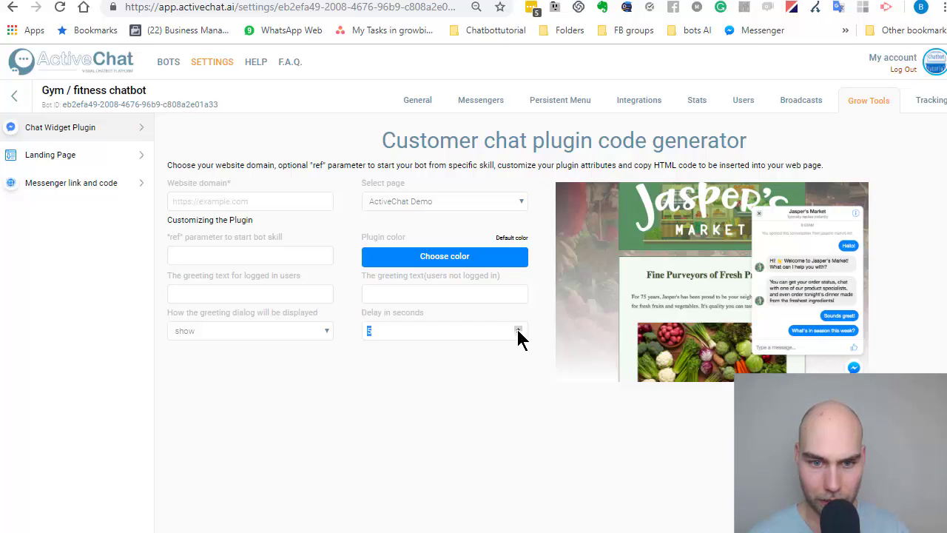
pyautogui.click(406, 388)
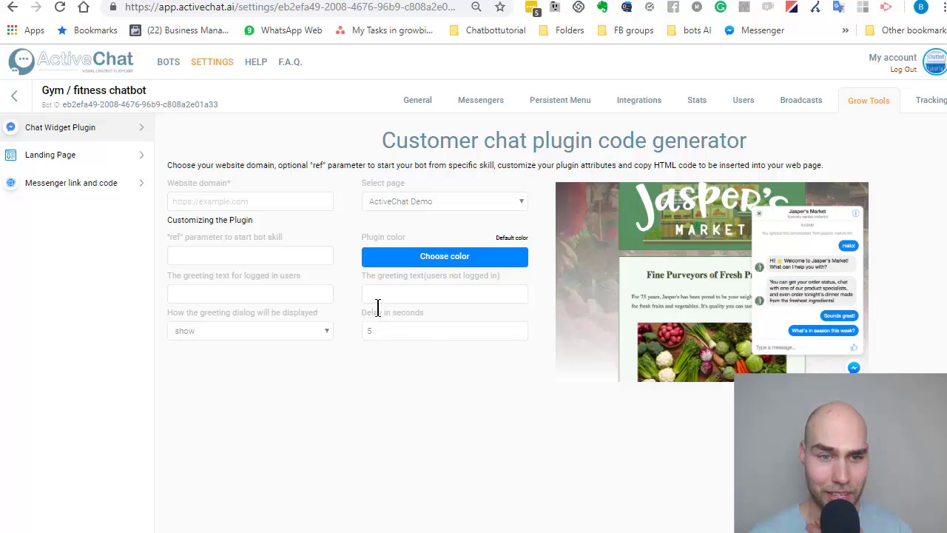
# Generate the Messenger link and code under Landing Page, then open the HELP manuals.
pyautogui.click(105, 156)
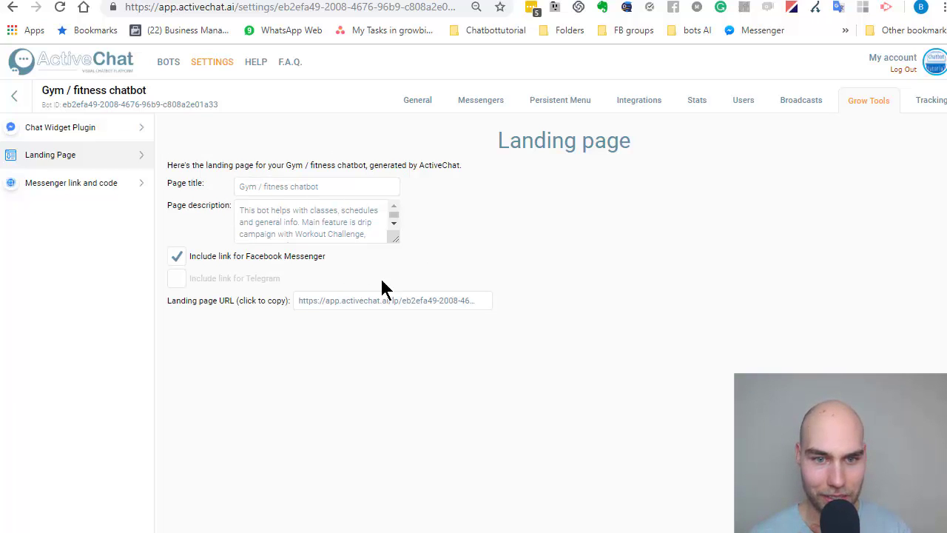
pyautogui.click(88, 180)
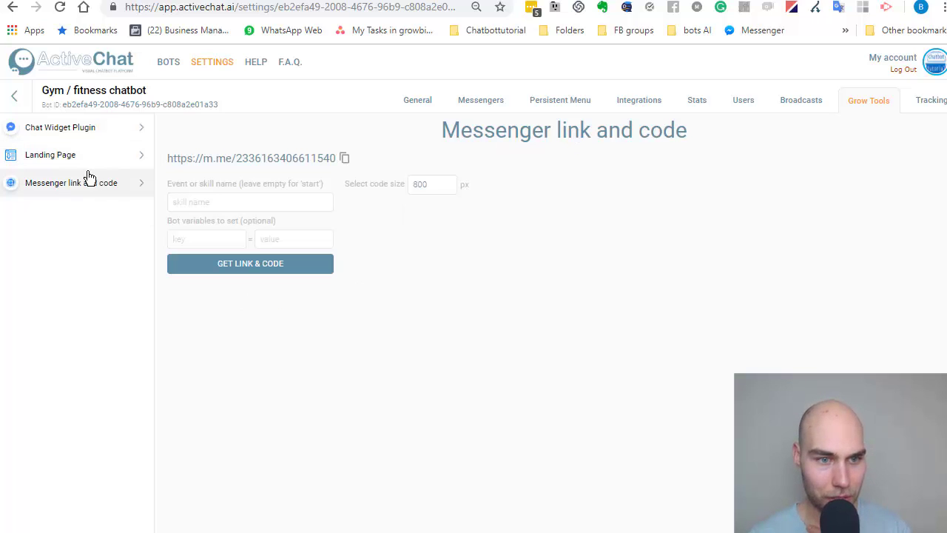
pyautogui.click(265, 267)
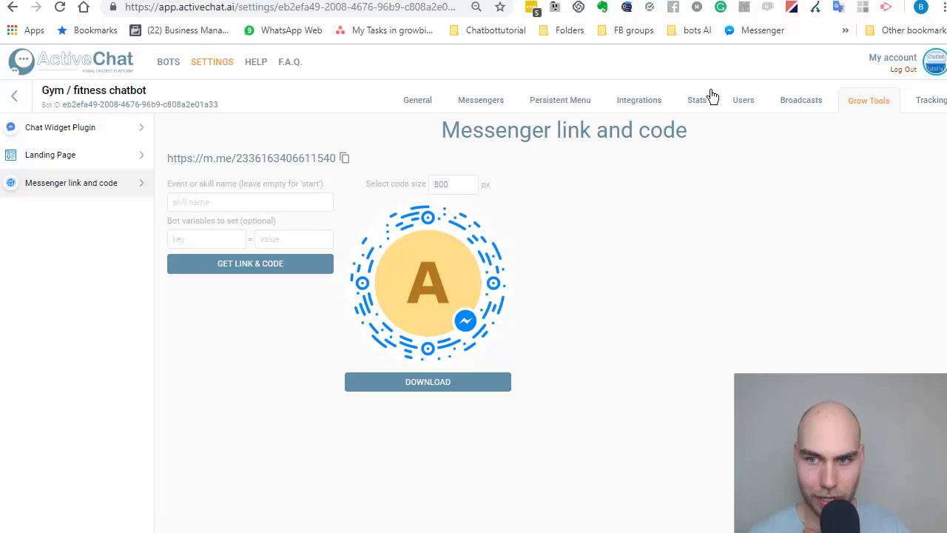
pyautogui.click(257, 63)
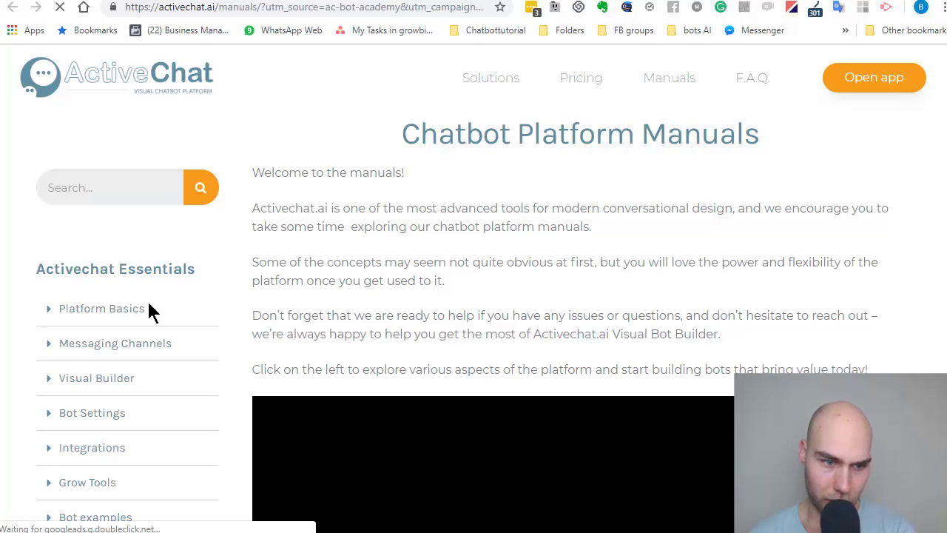
# Expand Grow Tools in the manuals sidebar and open the Facebook Ads Chatbots article.
pyautogui.scroll(-1, 133, 318)
pyautogui.scroll(-4, 122, 323)
pyautogui.scroll(-3, 126, 319)
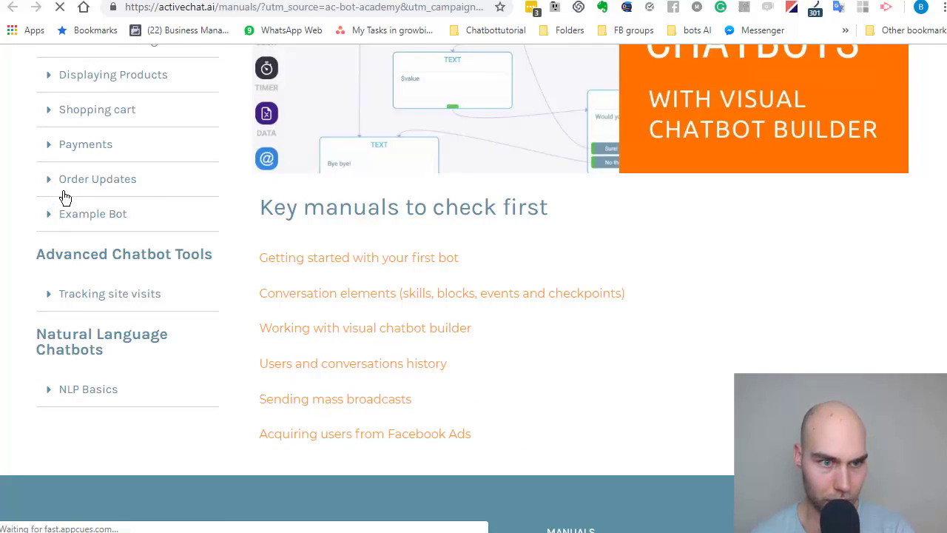
pyautogui.scroll(4, 82, 200)
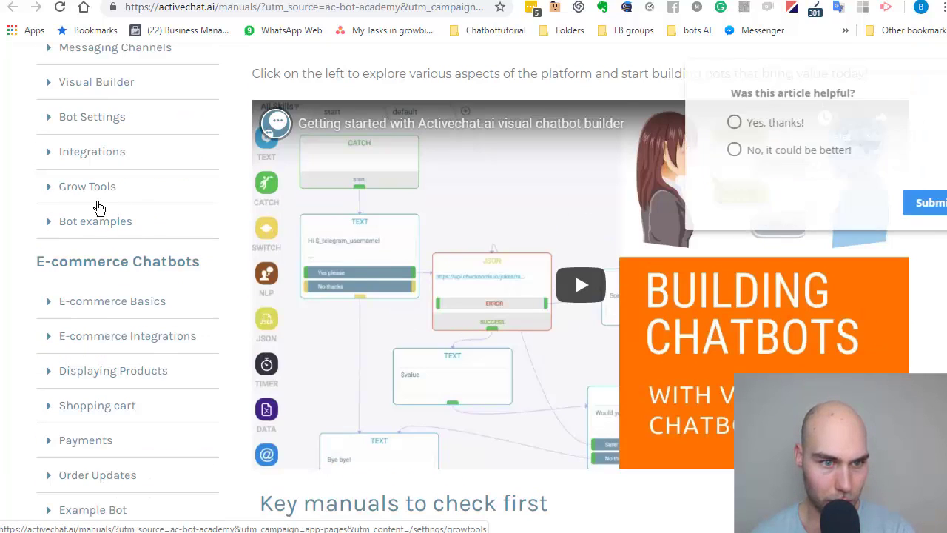
pyautogui.click(918, 75)
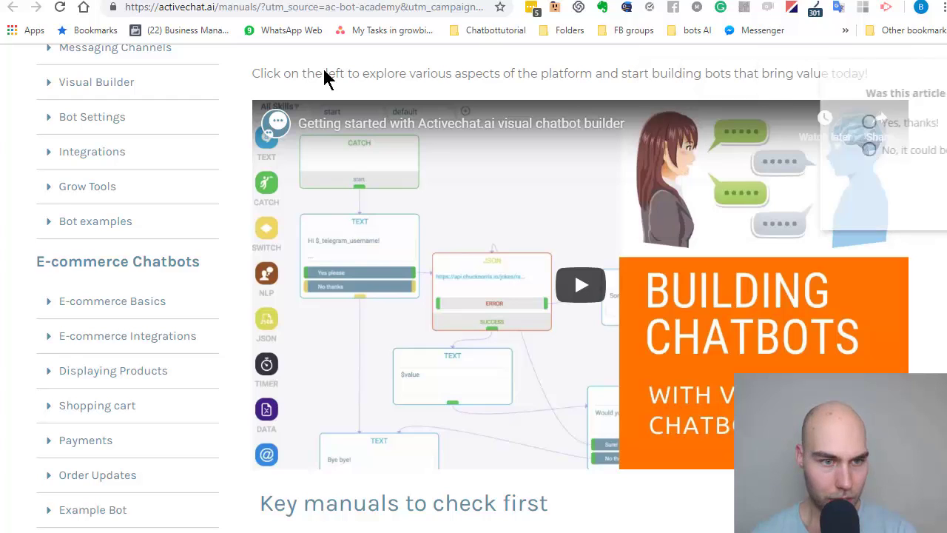
pyautogui.click(55, 190)
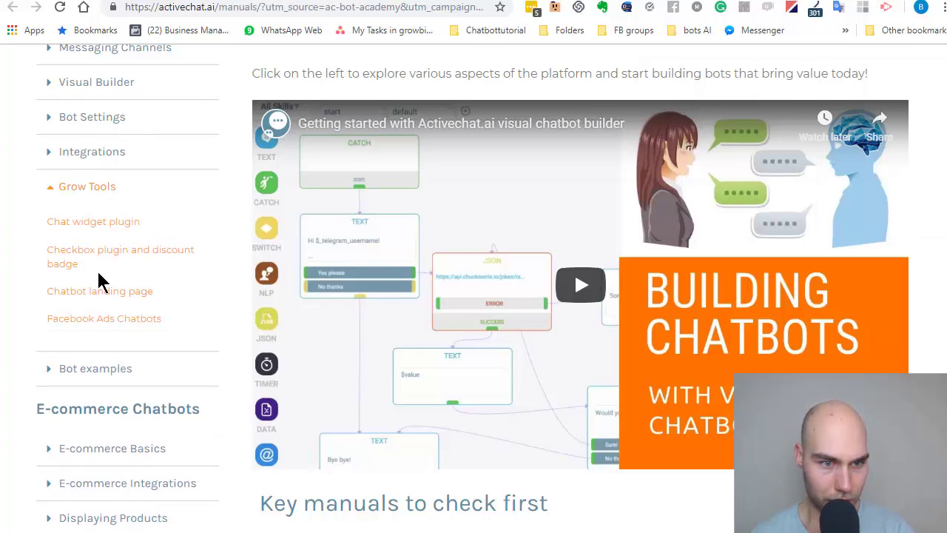
pyautogui.click(98, 319)
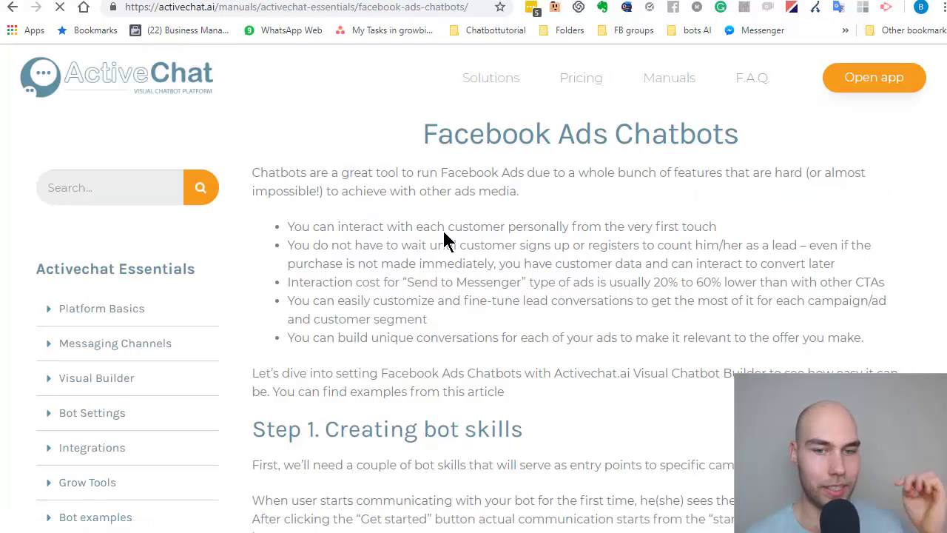
# Read through the Facebook Ads Chatbots manual, then open the app's Tracking site-visit script.
pyautogui.scroll(-3, 383, 285)
pyautogui.scroll(-12, 474, 291)
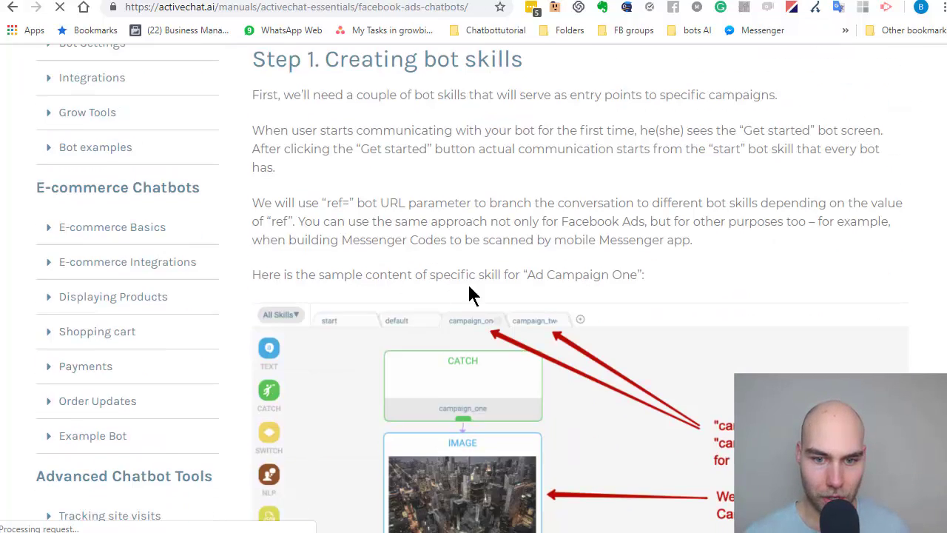
pyautogui.scroll(-15, 478, 300)
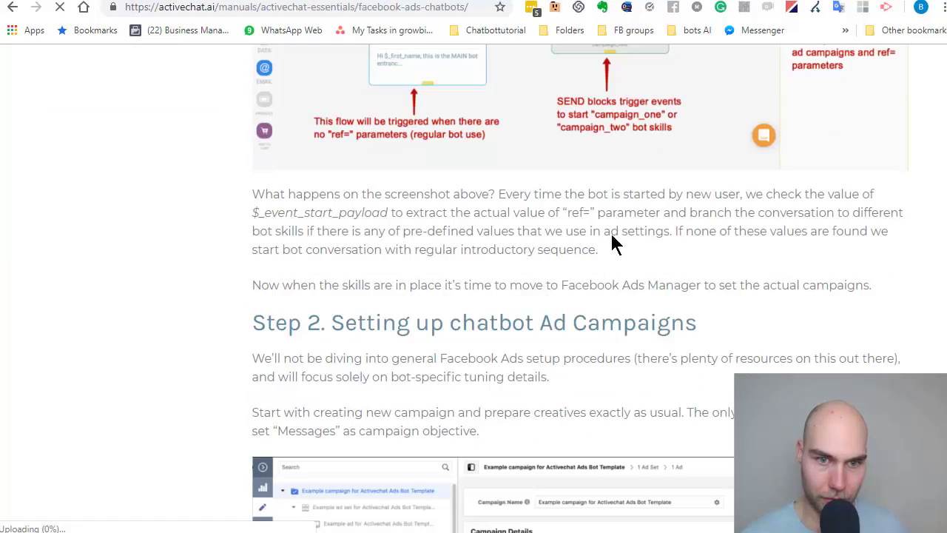
pyautogui.scroll(-3, 509, 291)
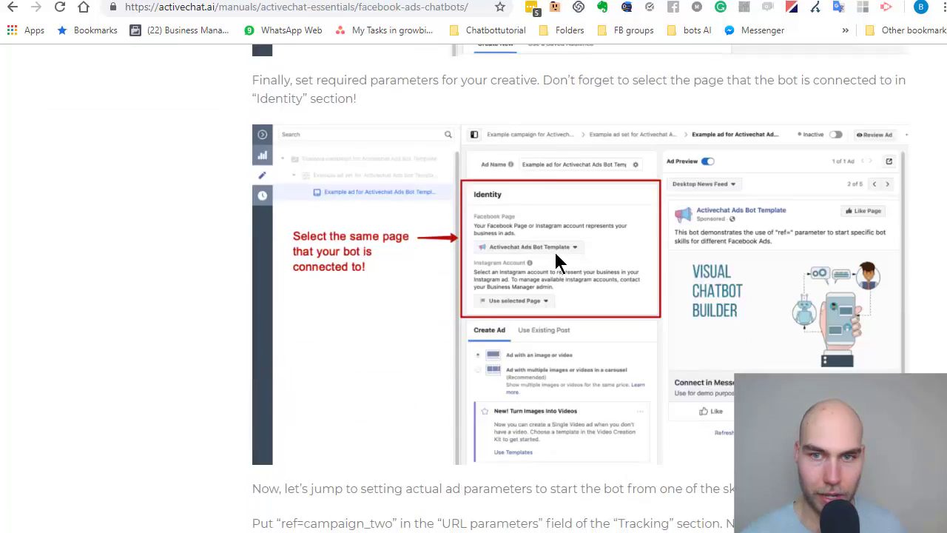
pyautogui.scroll(20, 570, 255)
pyautogui.scroll(4, 572, 246)
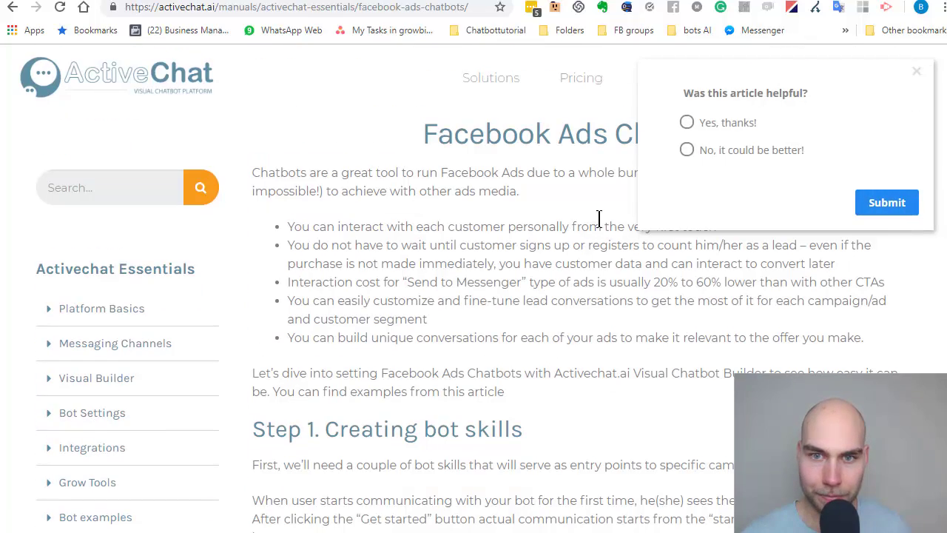
pyautogui.click(914, 73)
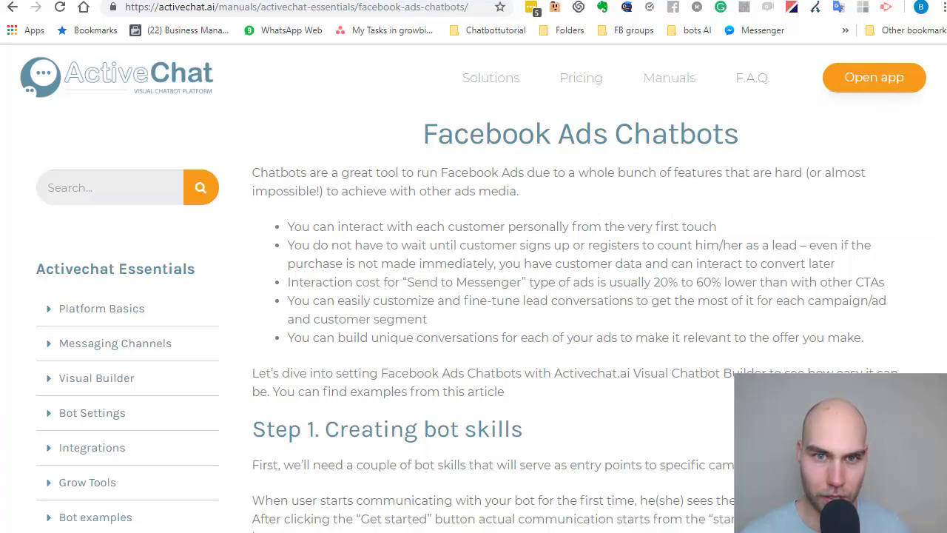
pyautogui.hotkey('ctrl', 'Tab')
pyautogui.click(925, 101)
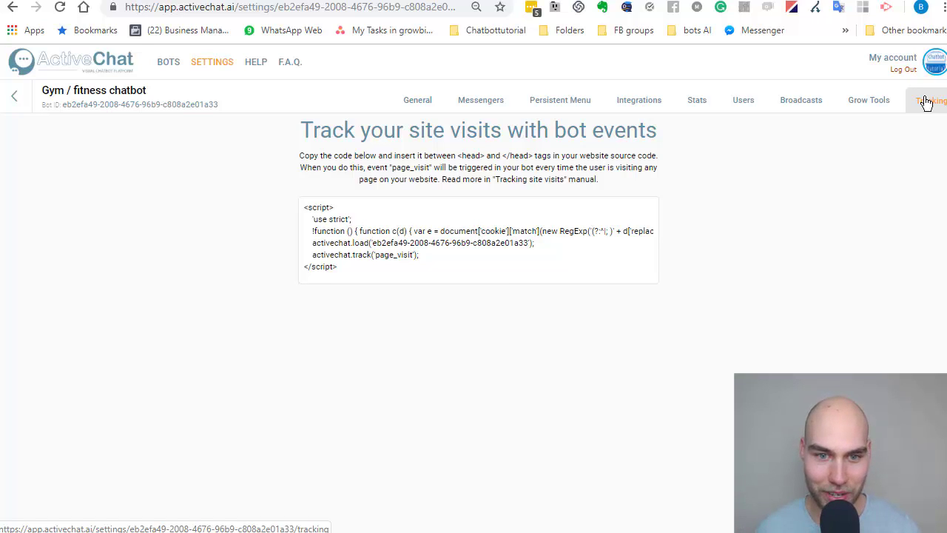
pyautogui.moveTo(338, 273)
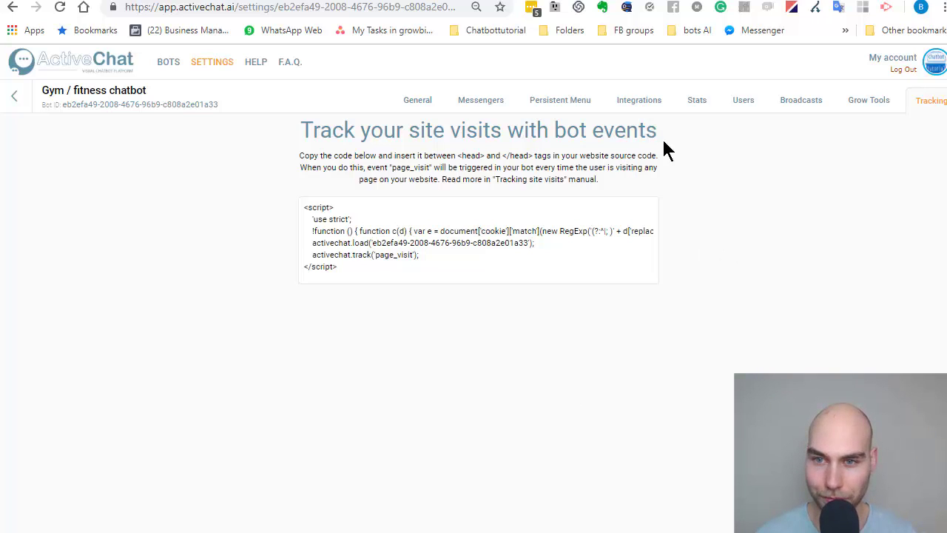
# Check the bot's Stats filtered to Facebook Messenger, then go to Integrations.
pyautogui.click(698, 105)
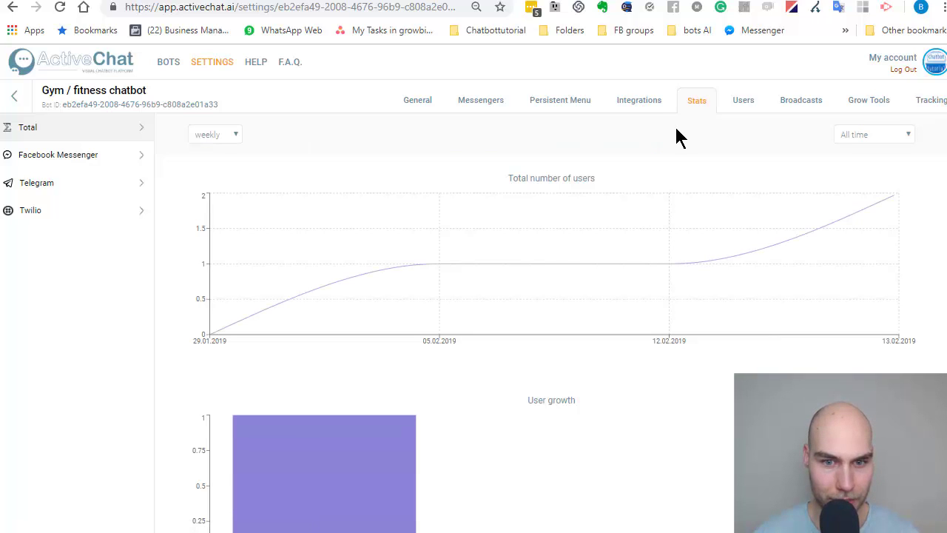
pyautogui.scroll(-1, 467, 315)
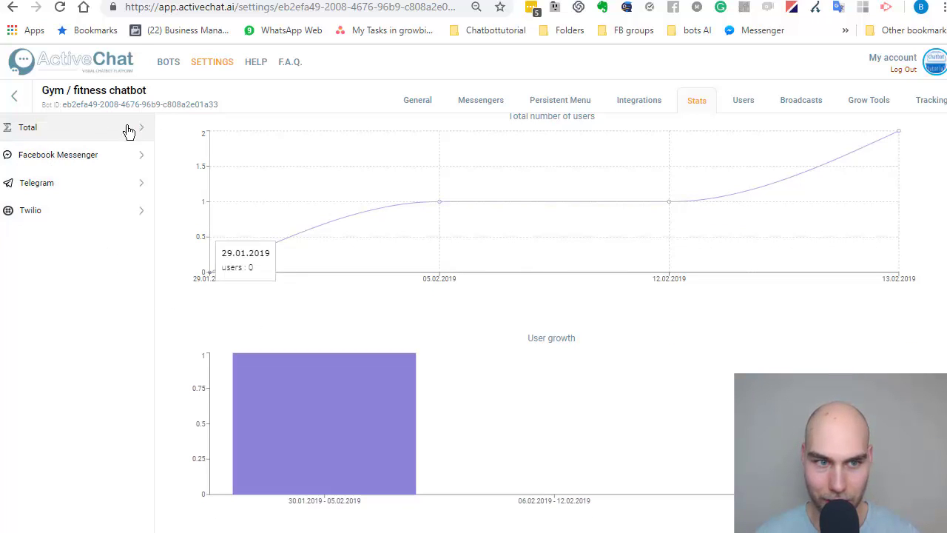
pyautogui.click(74, 157)
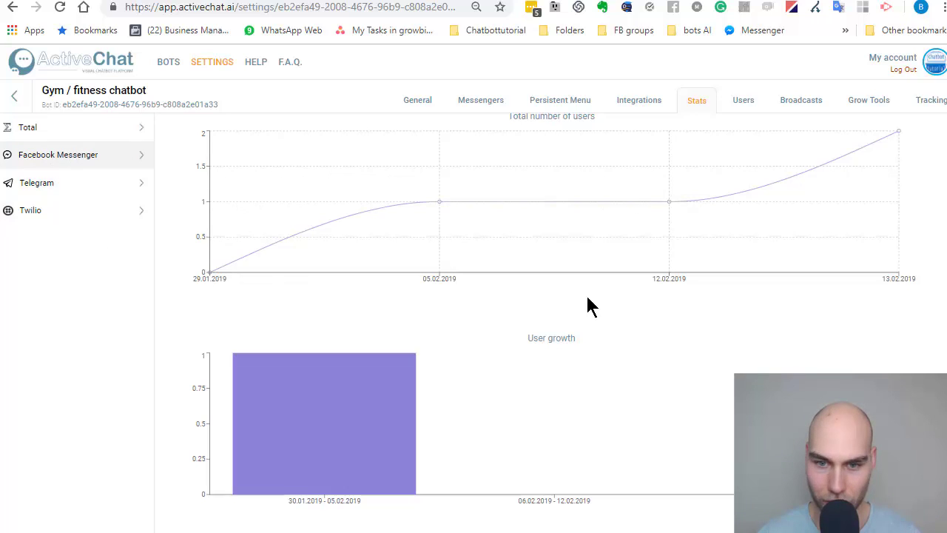
pyautogui.scroll(1, 754, 188)
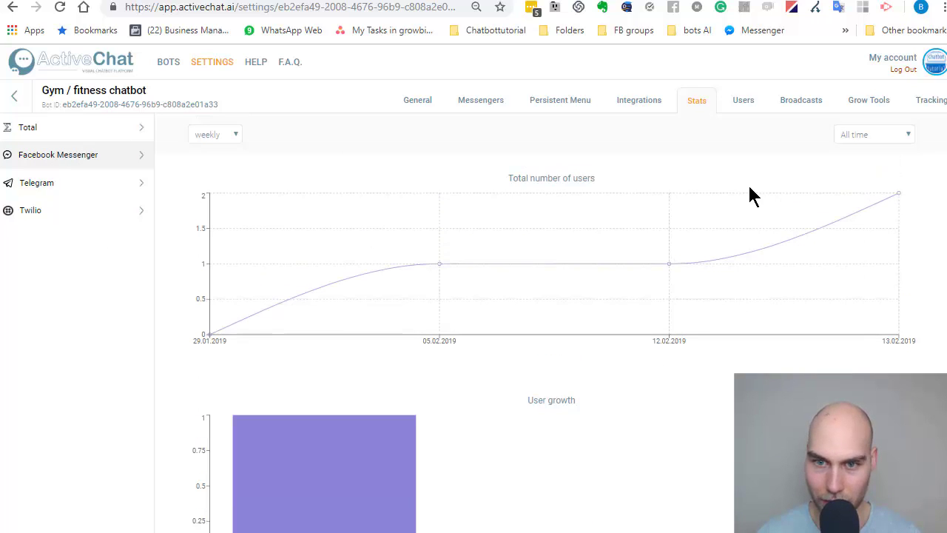
pyautogui.click(646, 111)
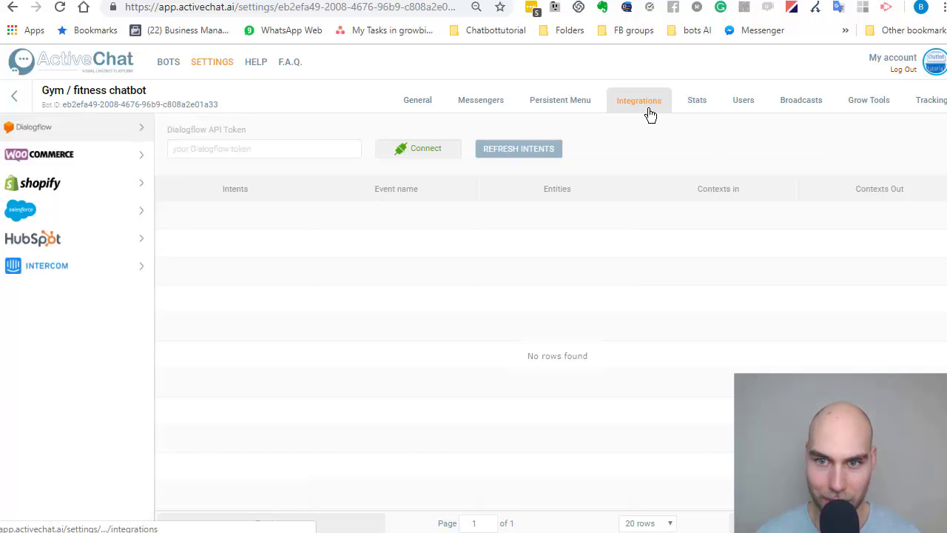
# Open the Users table and add the _event_classes_2, _event_classes_3 and _event_membership columns.
pyautogui.click(756, 108)
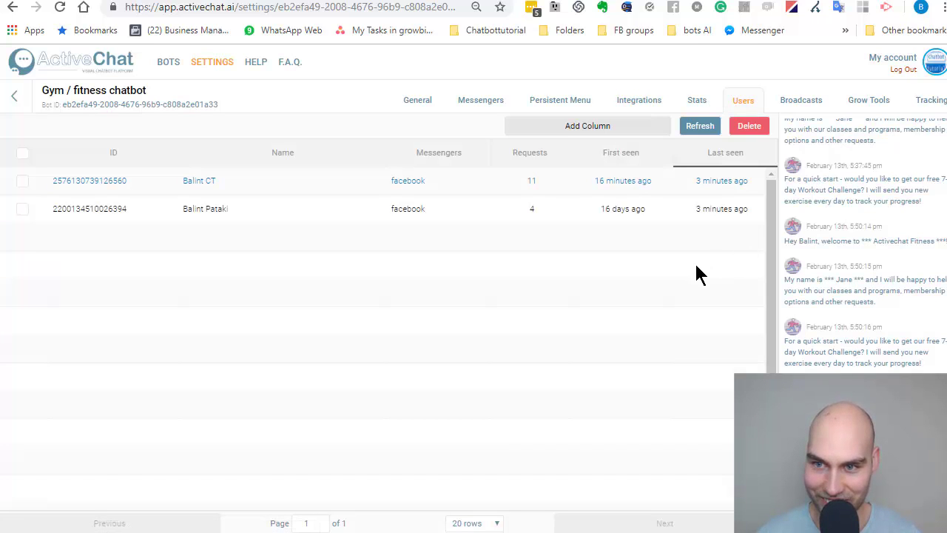
pyautogui.scroll(-1, 858, 330)
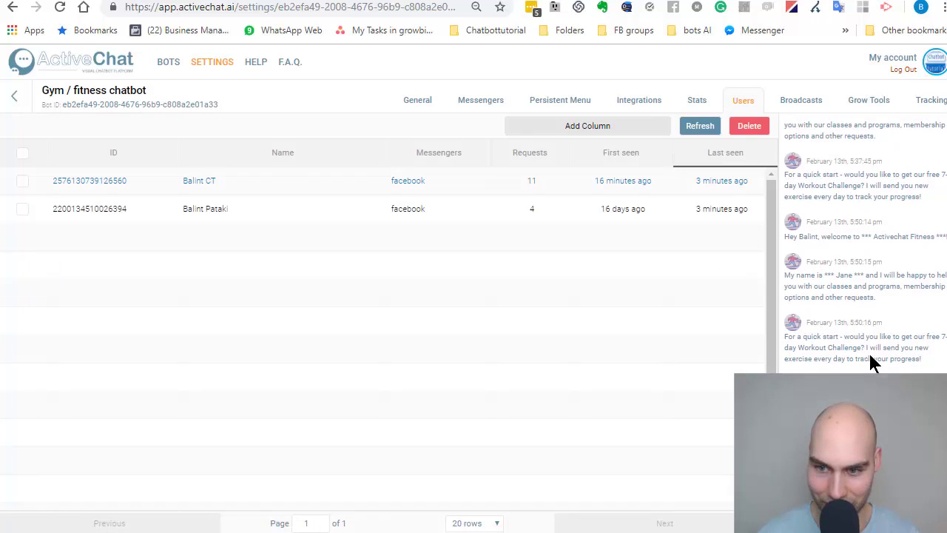
pyautogui.scroll(3, 867, 333)
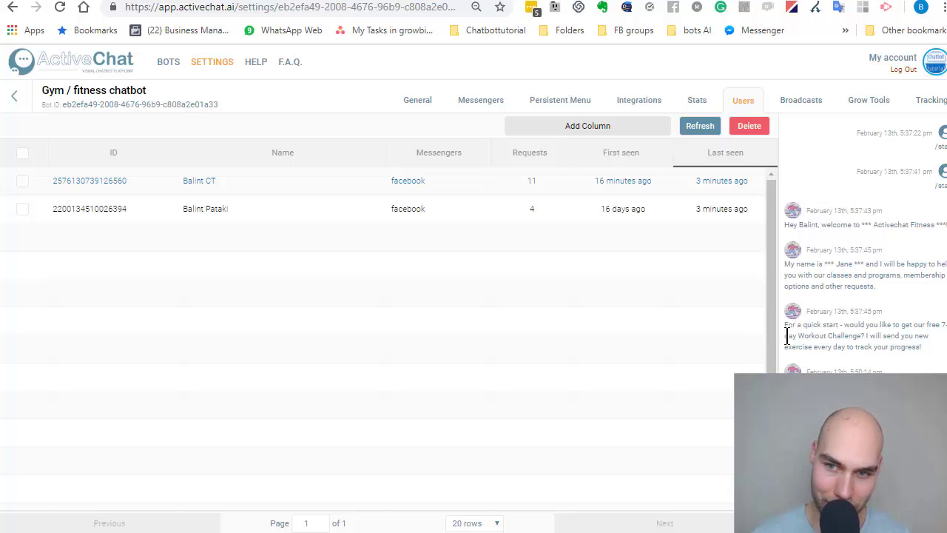
pyautogui.click(655, 136)
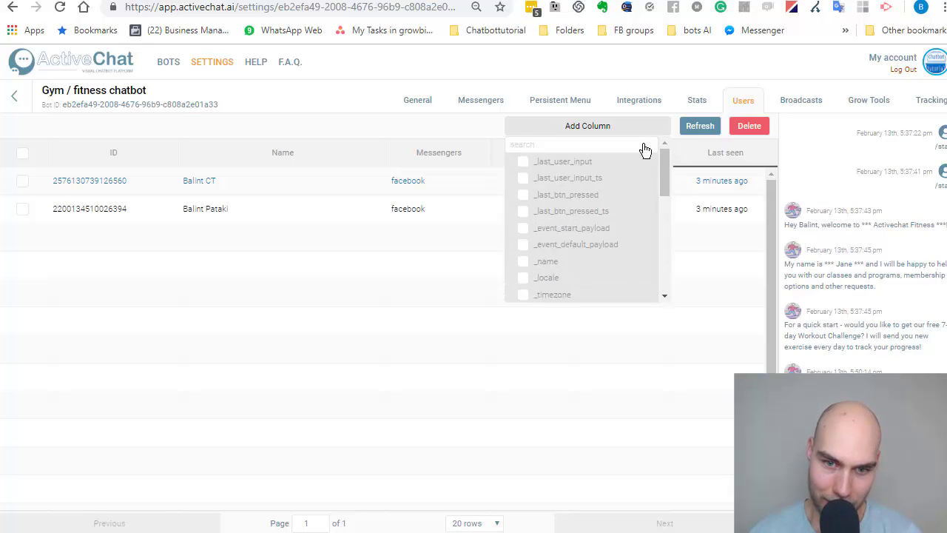
pyautogui.scroll(-5, 598, 218)
pyautogui.scroll(-1, 595, 216)
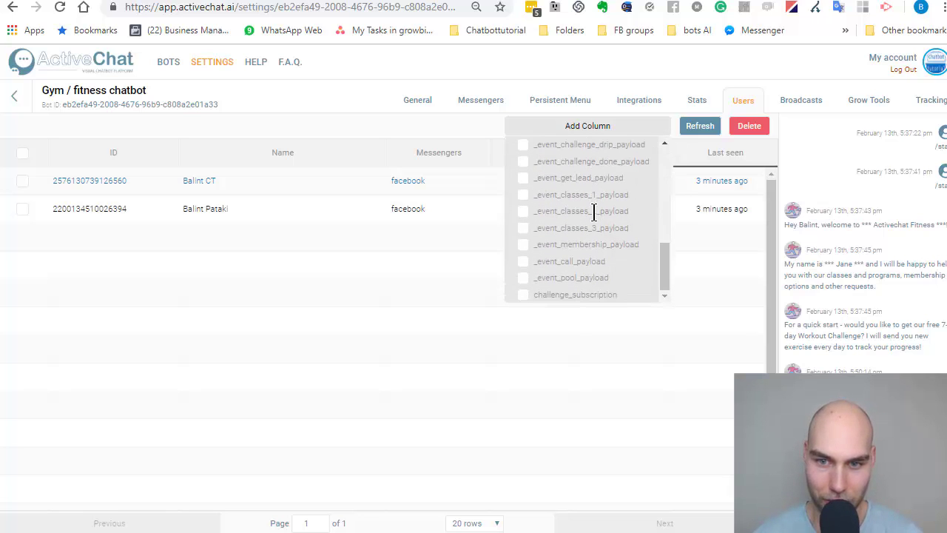
pyautogui.scroll(6, 593, 212)
pyautogui.scroll(-6, 593, 216)
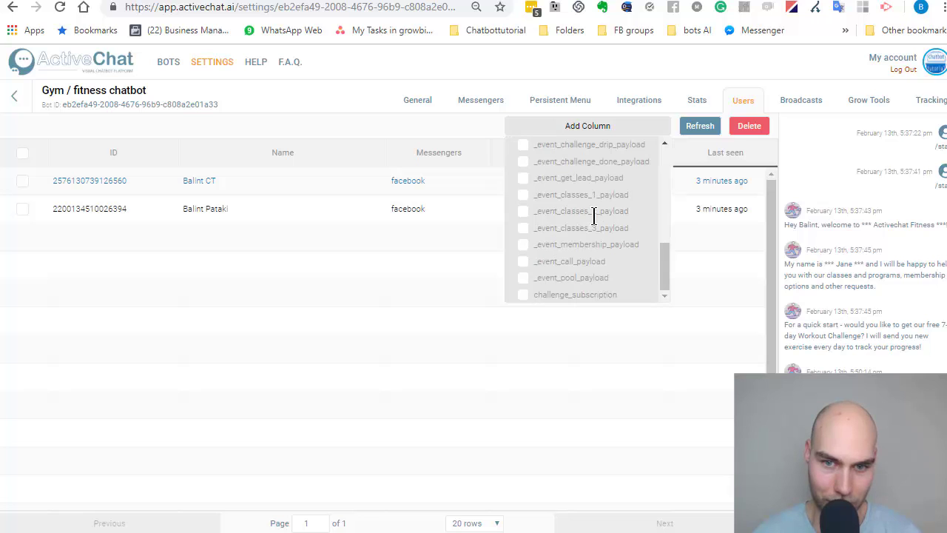
pyautogui.click(523, 213)
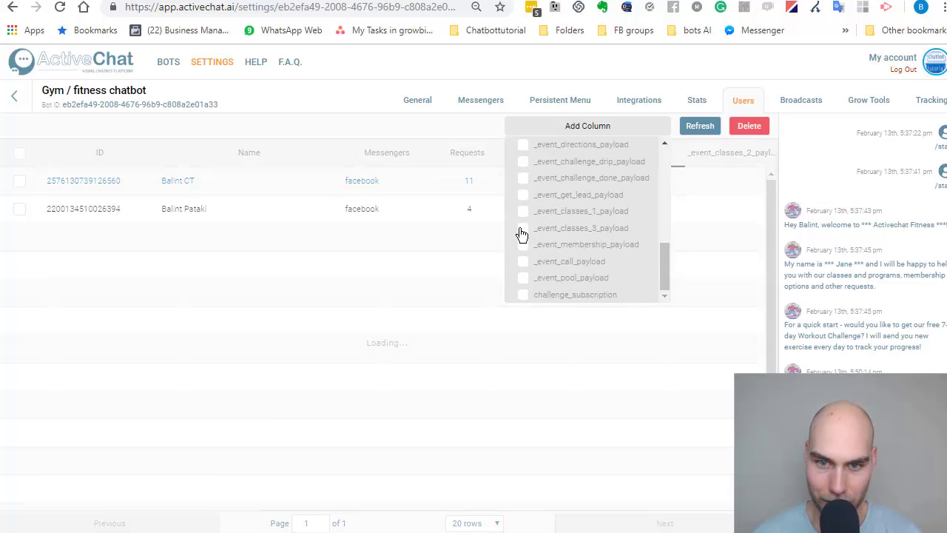
pyautogui.click(522, 230)
pyautogui.click(522, 245)
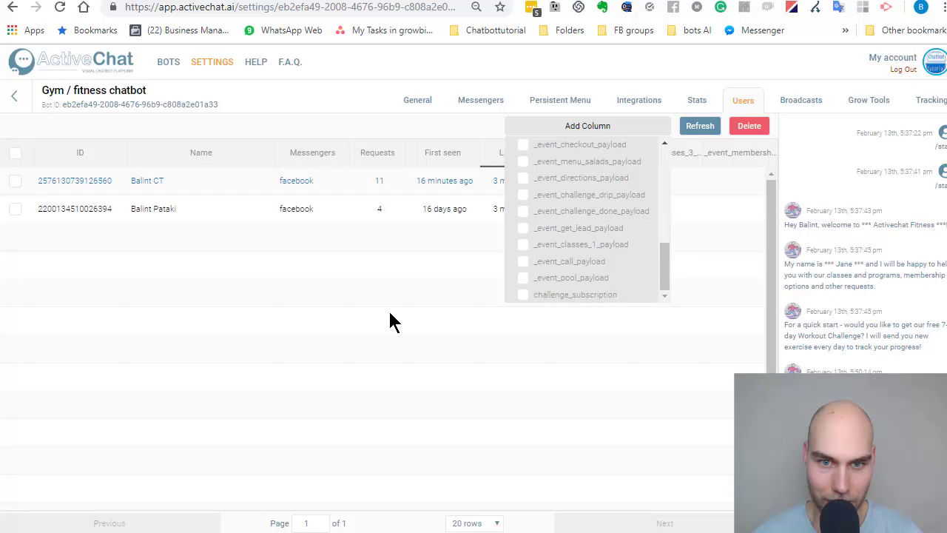
pyautogui.click(389, 310)
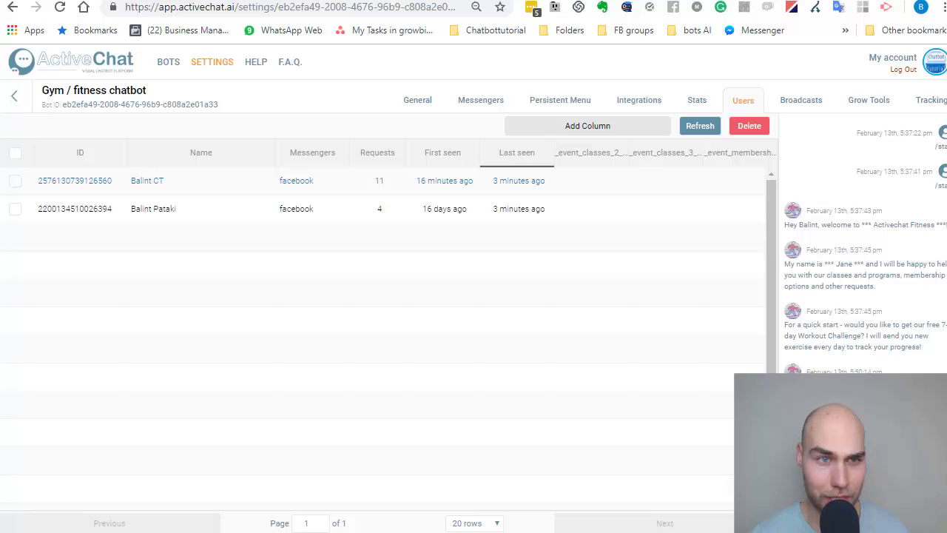
# Reload the activechat.ai/pricing tab and scroll through the Free, Starter, Architect and Agency plans.
pyautogui.hotkey('ctrl', 'Tab')
pyautogui.click(332, 228)
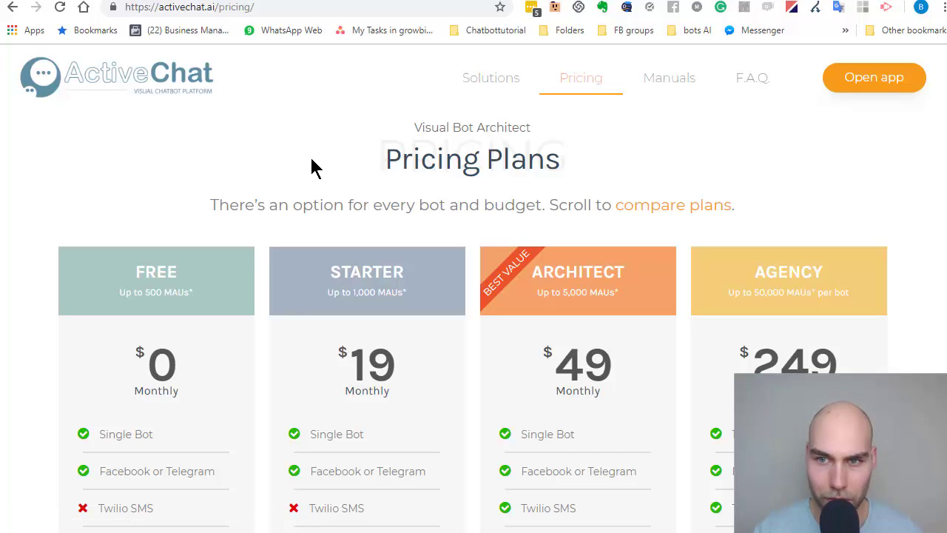
pyautogui.scroll(-1, 218, 229)
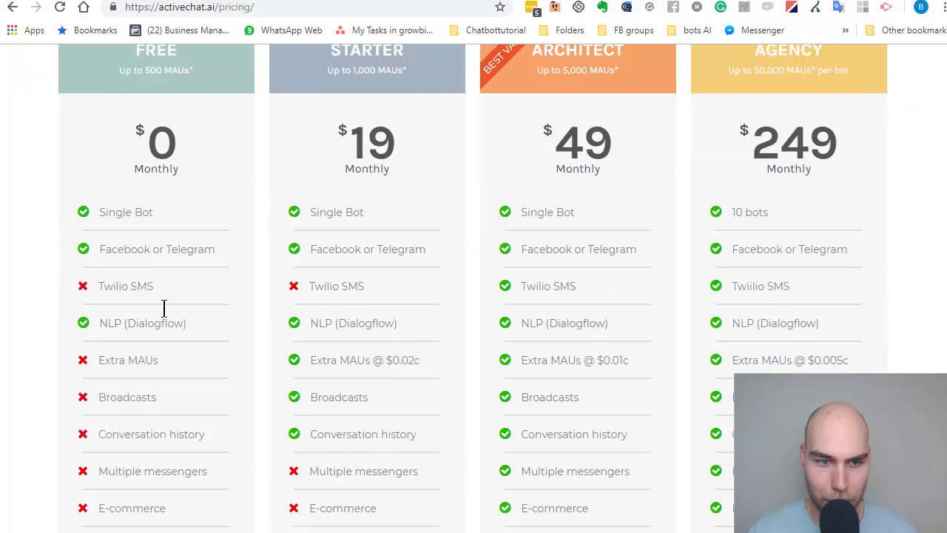
pyautogui.scroll(-2, 164, 309)
pyautogui.scroll(2, 148, 237)
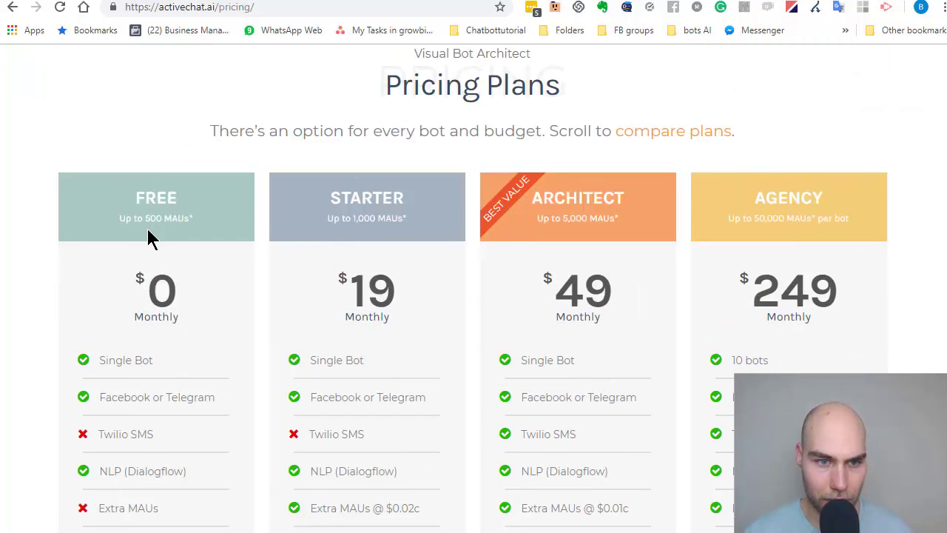
pyautogui.scroll(-2, 159, 252)
pyautogui.scroll(-2, 157, 257)
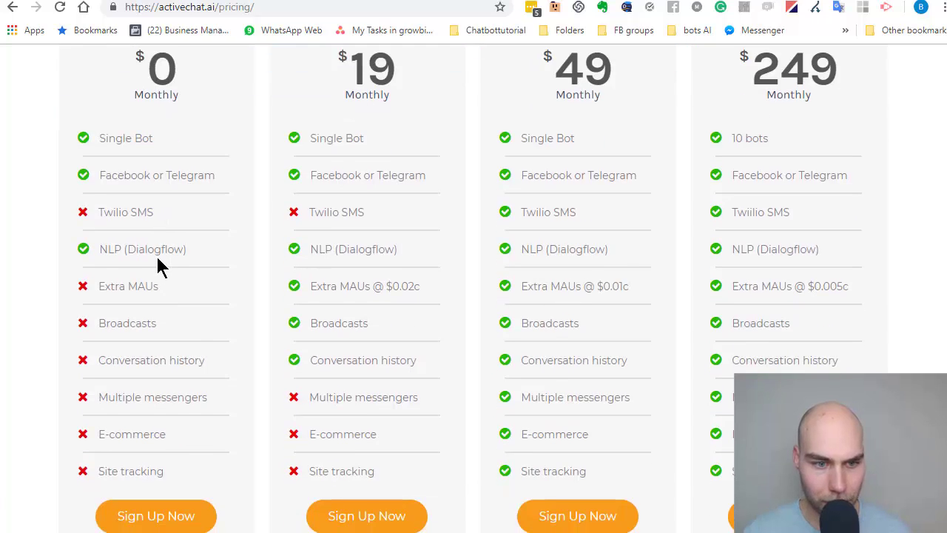
pyautogui.scroll(3, 157, 257)
pyautogui.scroll(-2, 185, 229)
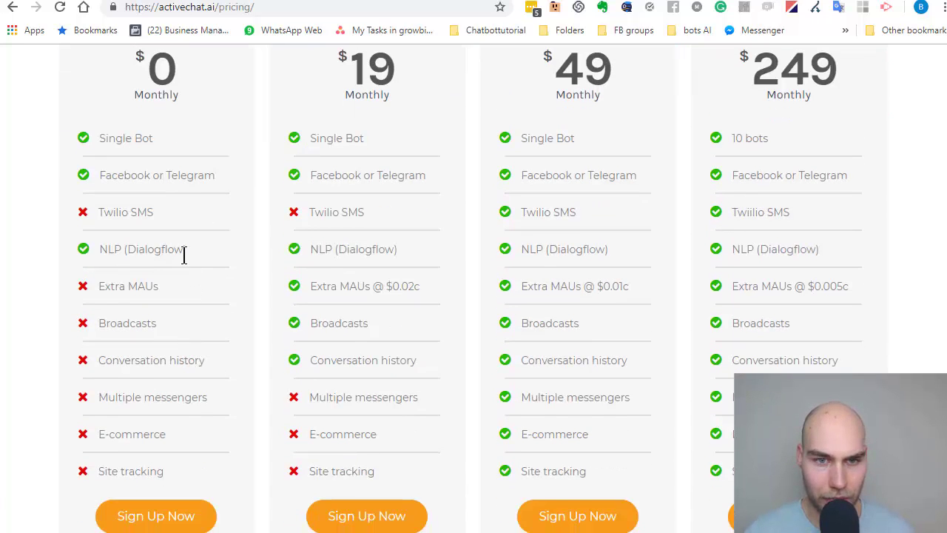
pyautogui.scroll(2, 183, 254)
pyautogui.scroll(-1, 440, 164)
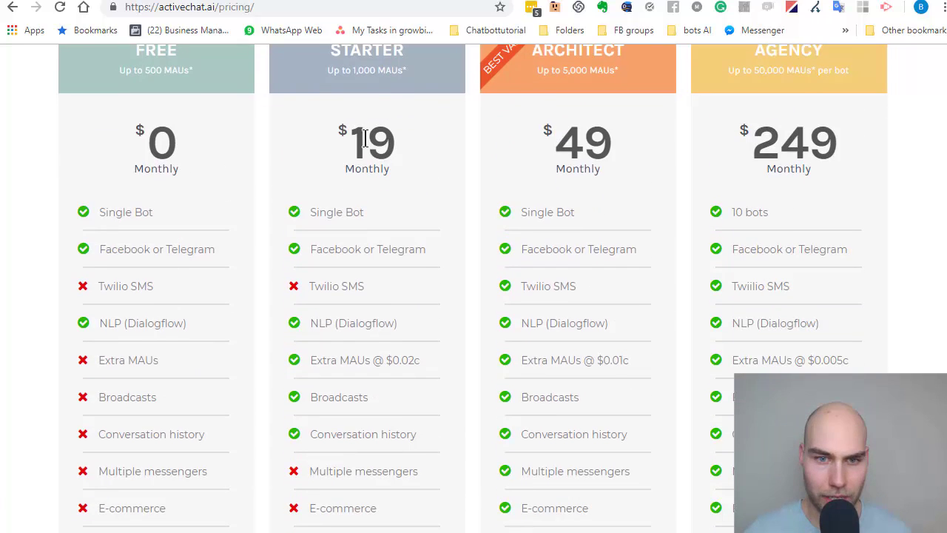
pyautogui.scroll(-1, 415, 163)
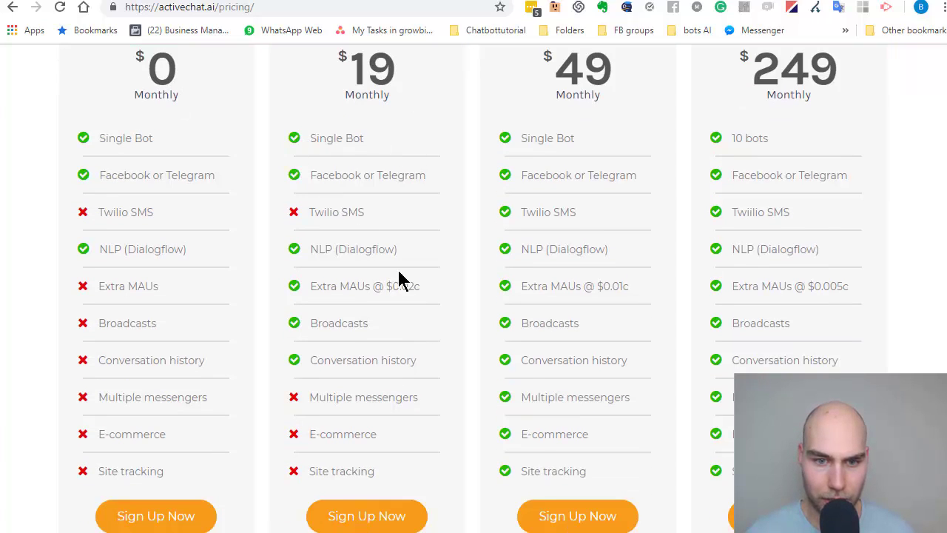
pyautogui.scroll(-1, 403, 373)
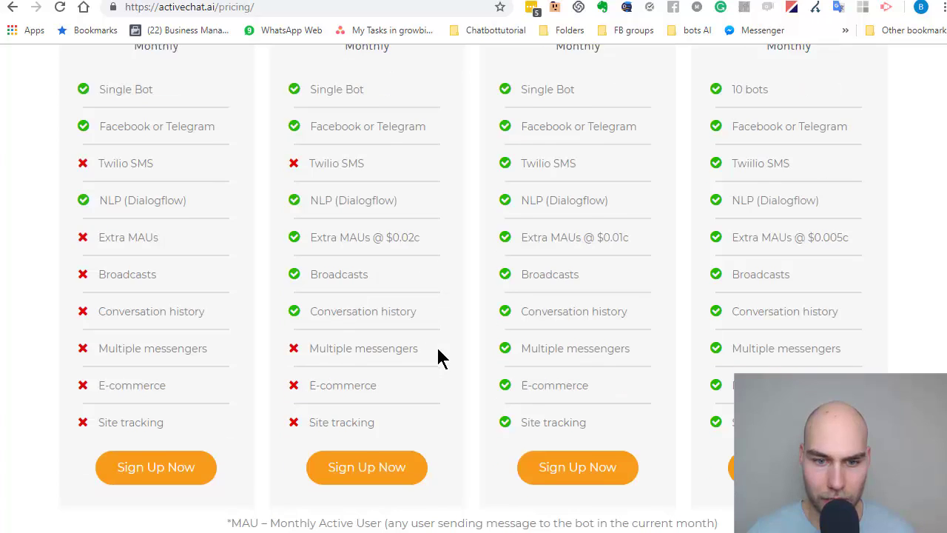
pyautogui.scroll(1, 416, 278)
pyautogui.scroll(2, 411, 271)
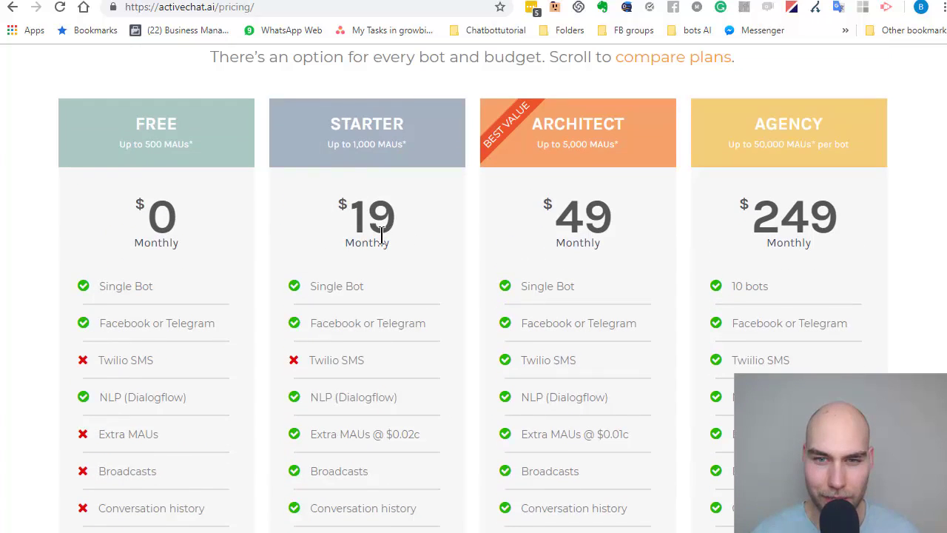
pyautogui.scroll(-1, 380, 239)
pyautogui.scroll(1, 407, 248)
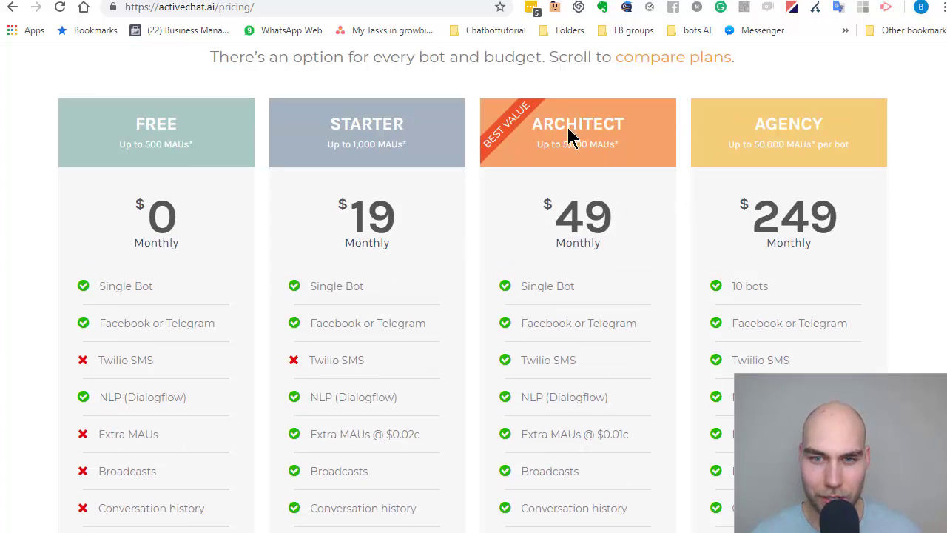
pyautogui.scroll(-3, 681, 206)
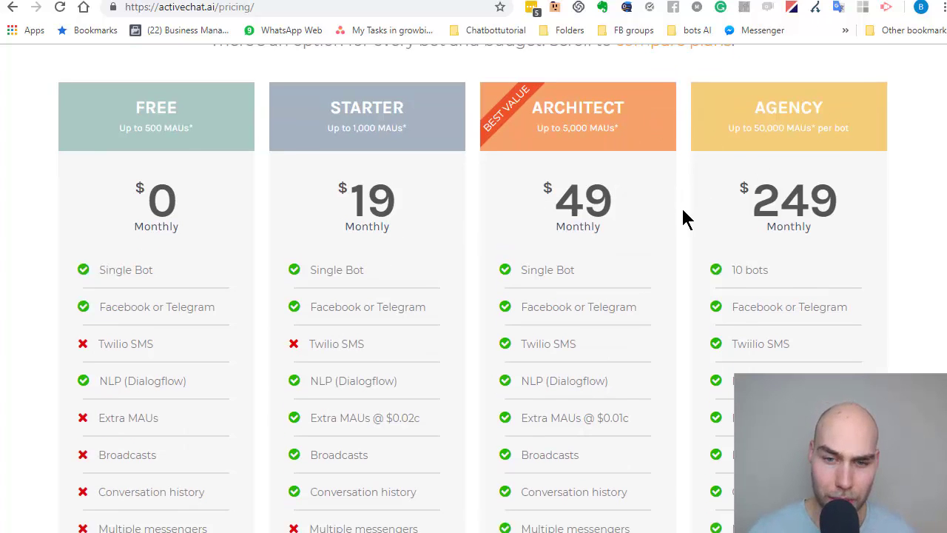
pyautogui.scroll(1, 681, 206)
pyautogui.scroll(1, 669, 203)
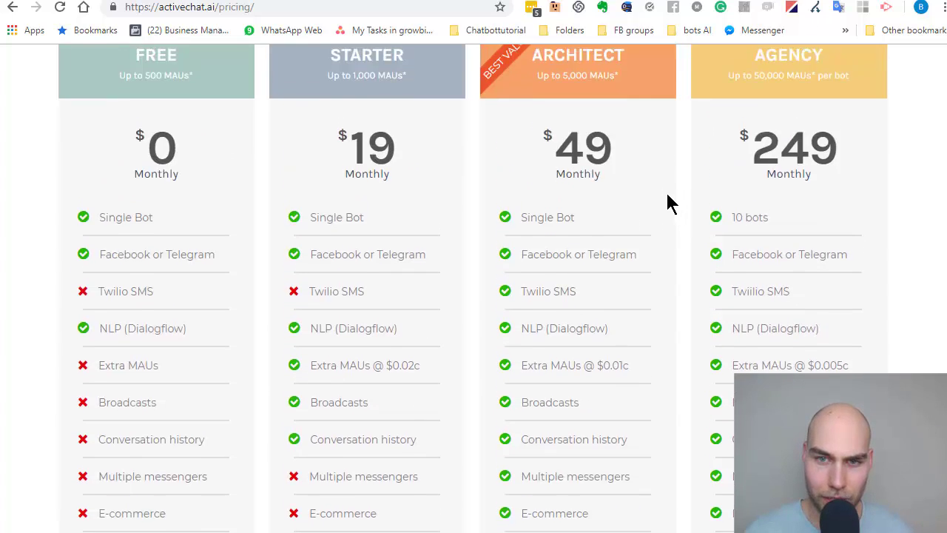
pyautogui.scroll(-1, 661, 205)
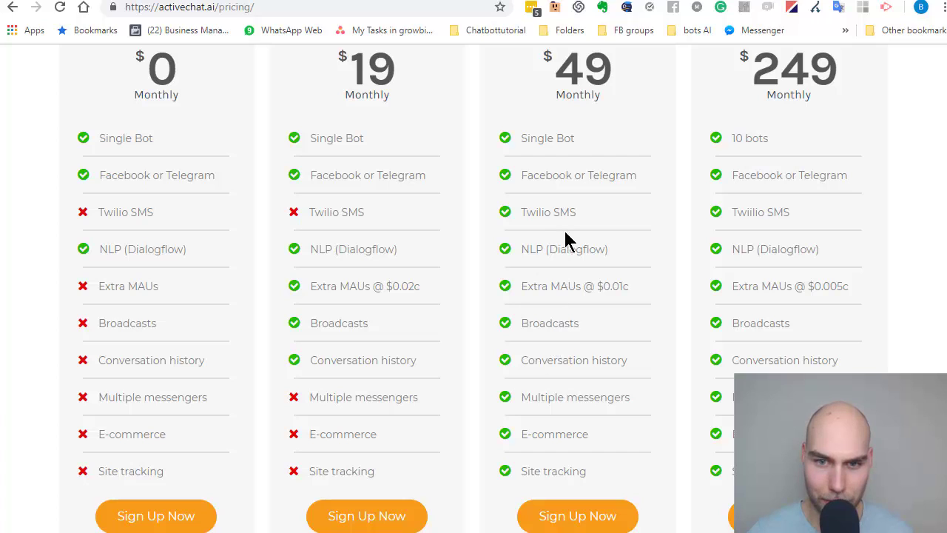
pyautogui.scroll(-2, 590, 318)
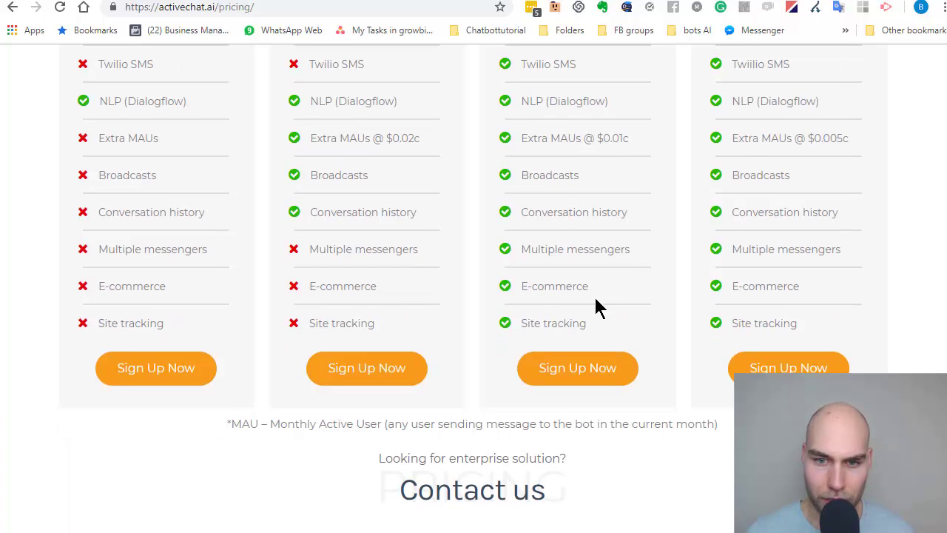
# Highlight the Architect plan's E-commerce and Site tracking features, then keep browsing the feature lists.
pyautogui.tripleClick(568, 285)
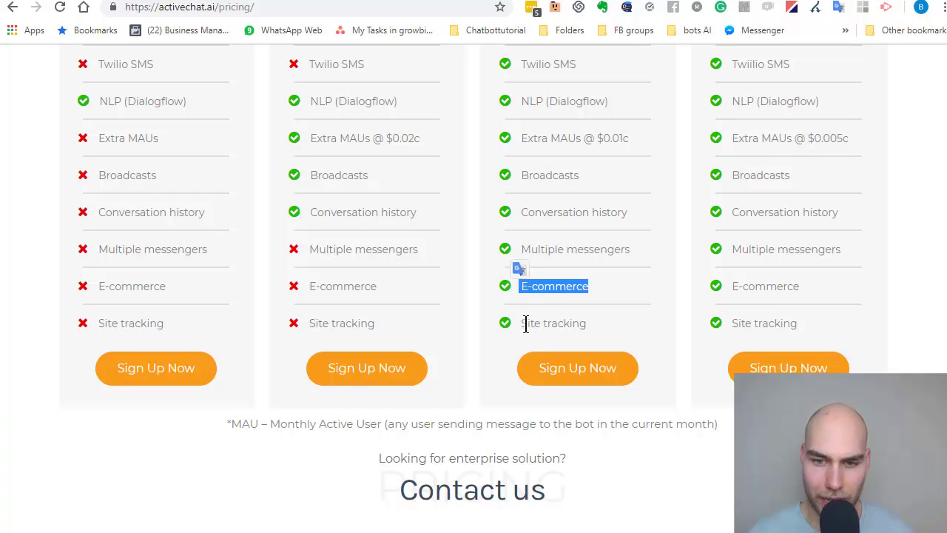
pyautogui.moveTo(525, 323)
pyautogui.mouseDown()
pyautogui.moveTo(596, 333)
pyautogui.moveTo(529, 325)
pyautogui.mouseUp()
pyautogui.click(598, 332)
pyautogui.click(537, 324)
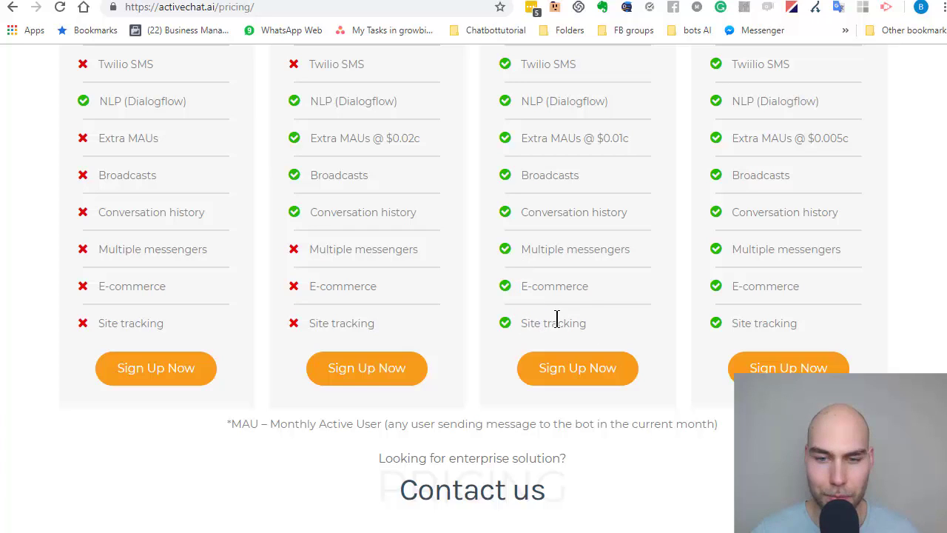
pyautogui.scroll(3, 556, 321)
pyautogui.scroll(3, 560, 318)
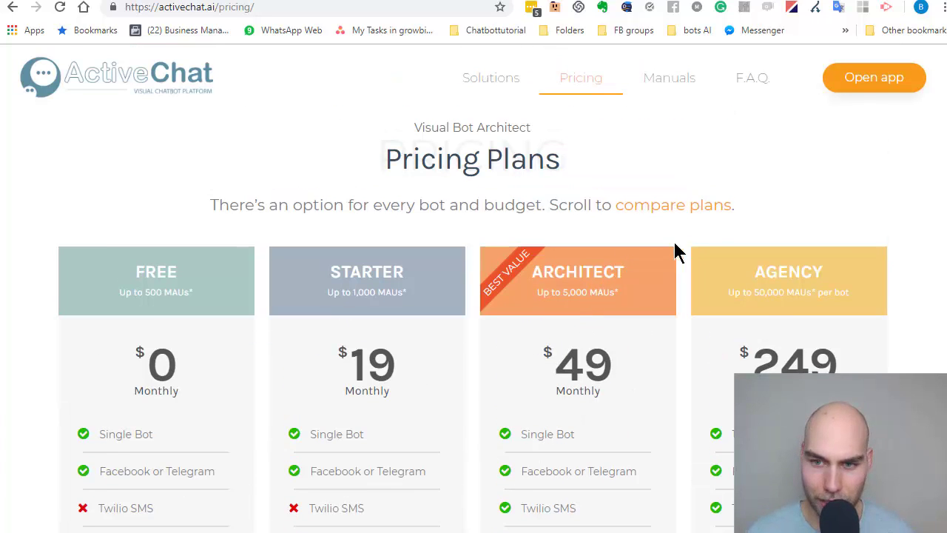
pyautogui.scroll(-3, 721, 222)
pyautogui.scroll(3, 725, 222)
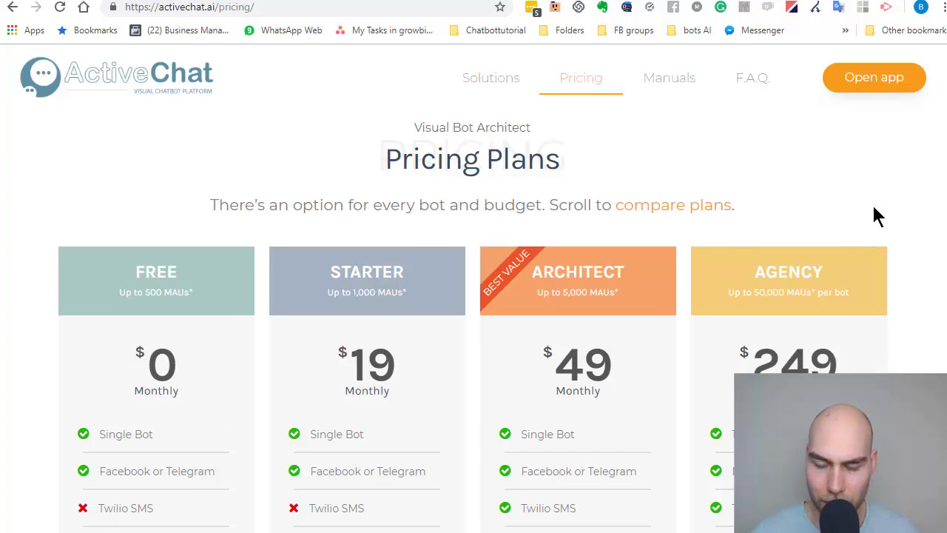
pyautogui.scroll(-6, 878, 222)
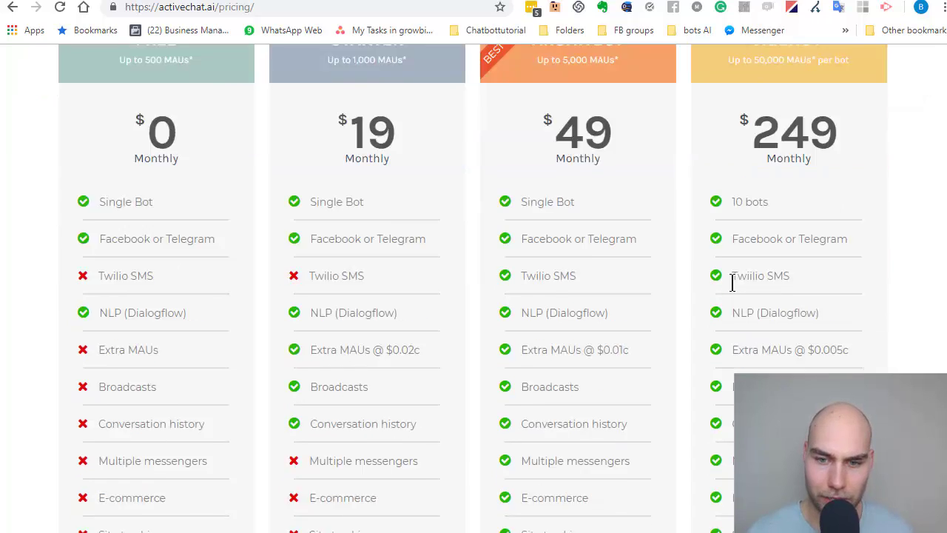
pyautogui.scroll(6, 817, 285)
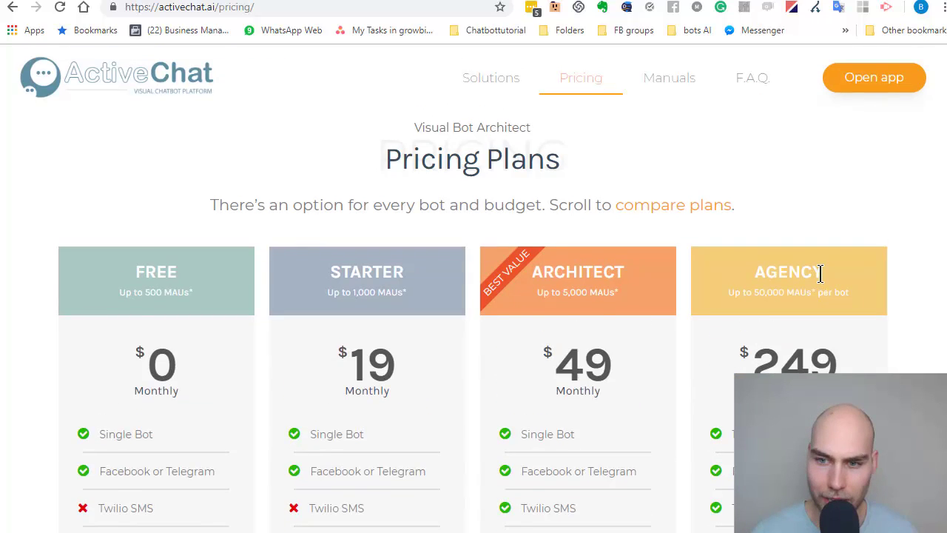
pyautogui.scroll(-2, 878, 258)
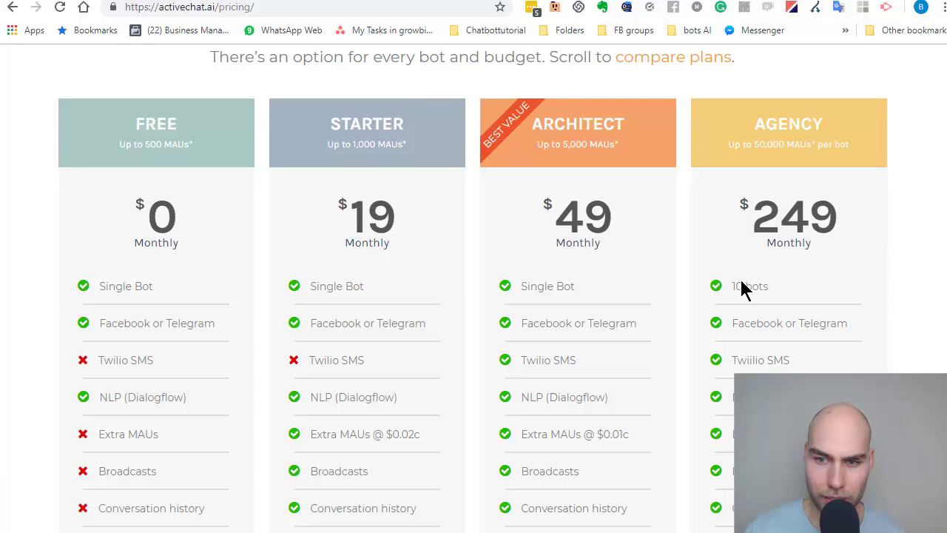
pyautogui.scroll(-4, 839, 259)
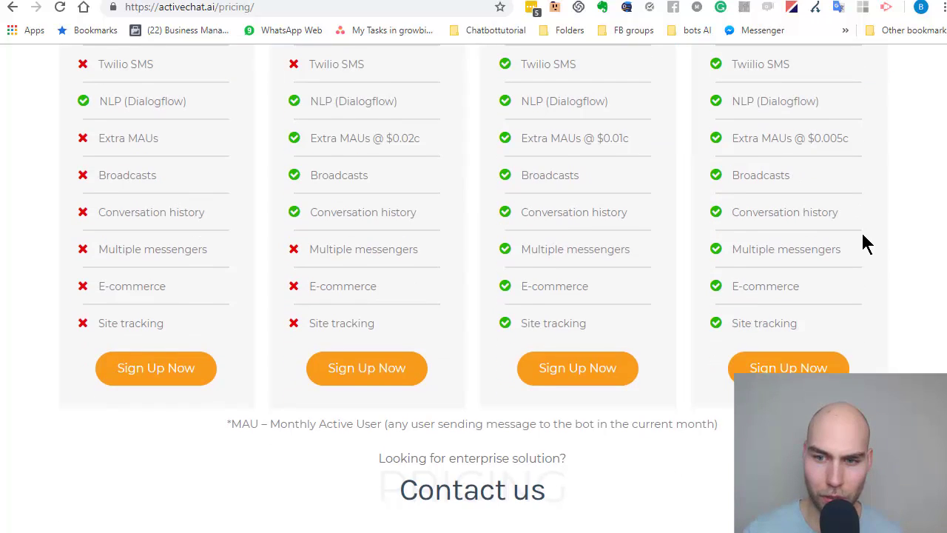
pyautogui.scroll(-3, 853, 263)
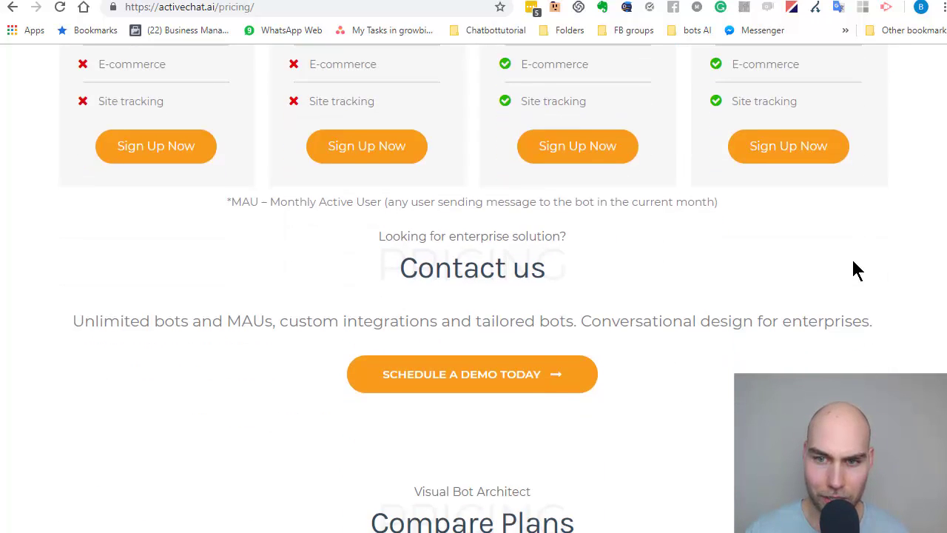
pyautogui.scroll(4, 854, 270)
pyautogui.scroll(5, 853, 270)
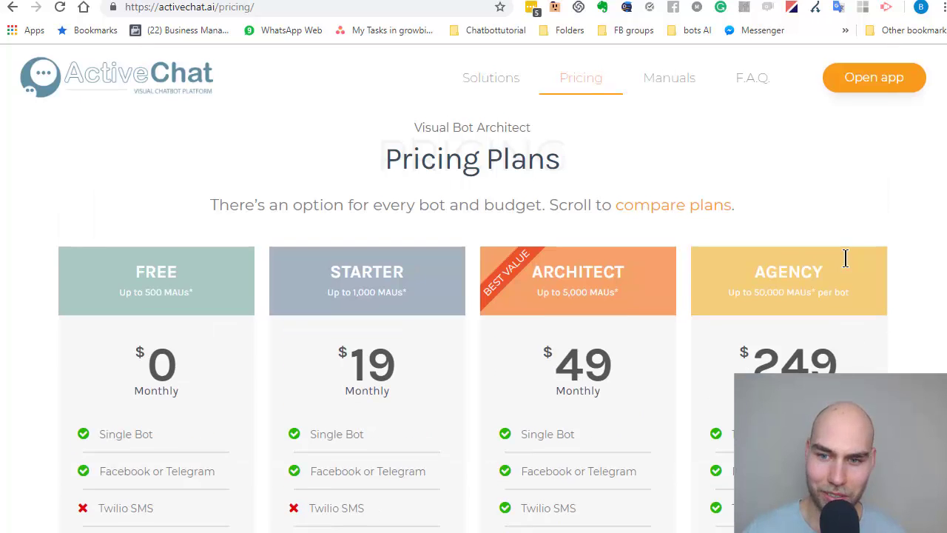
pyautogui.scroll(-1, 429, 254)
pyautogui.scroll(1, 146, 174)
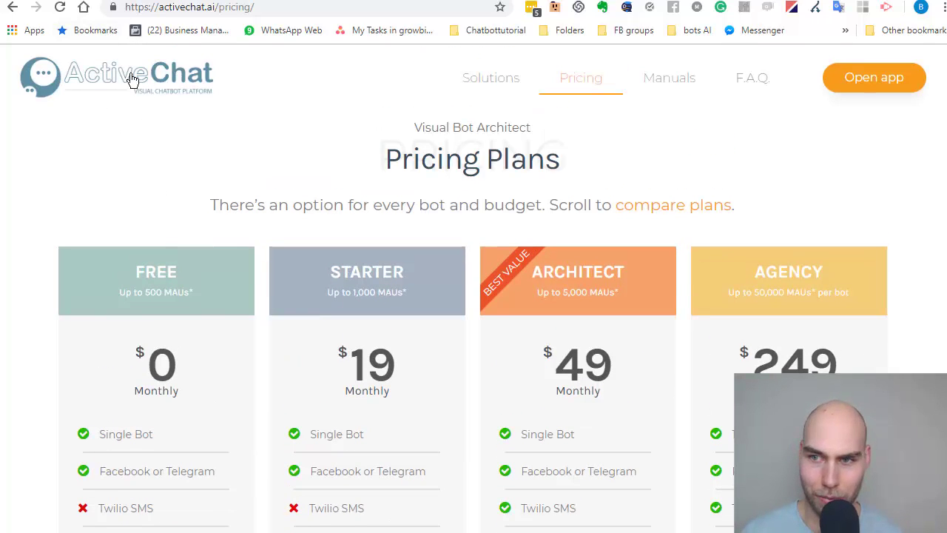
pyautogui.scroll(-2, 836, 207)
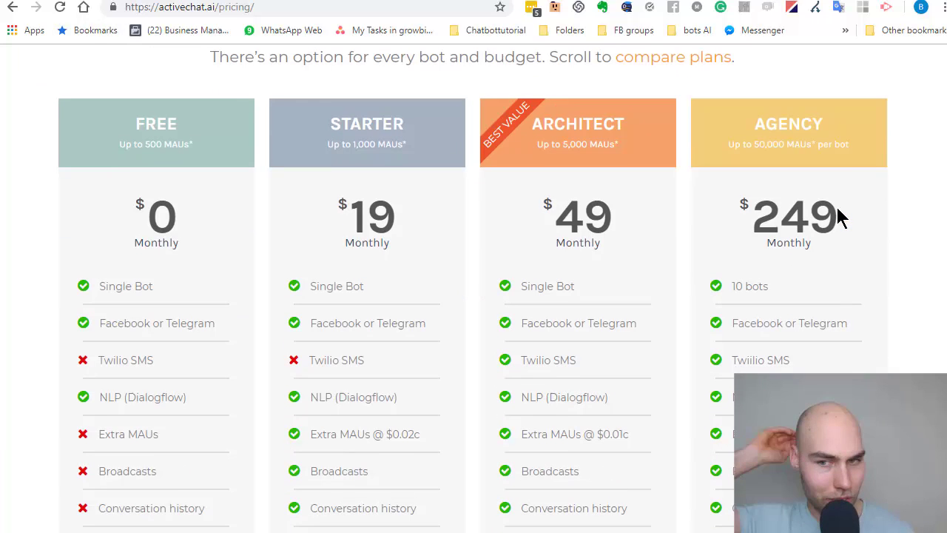